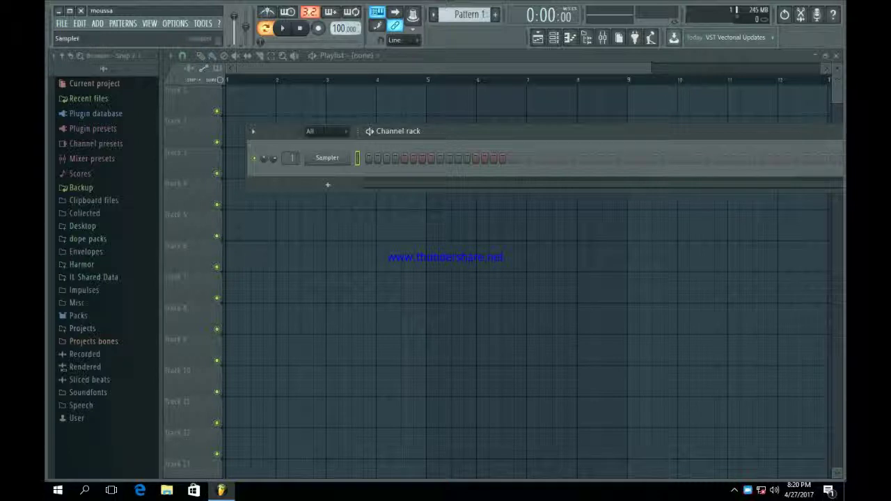
Step: Replace the Sampler channel with the FL Keys instrument
right_click(351, 152)
mouse_move(390, 243)
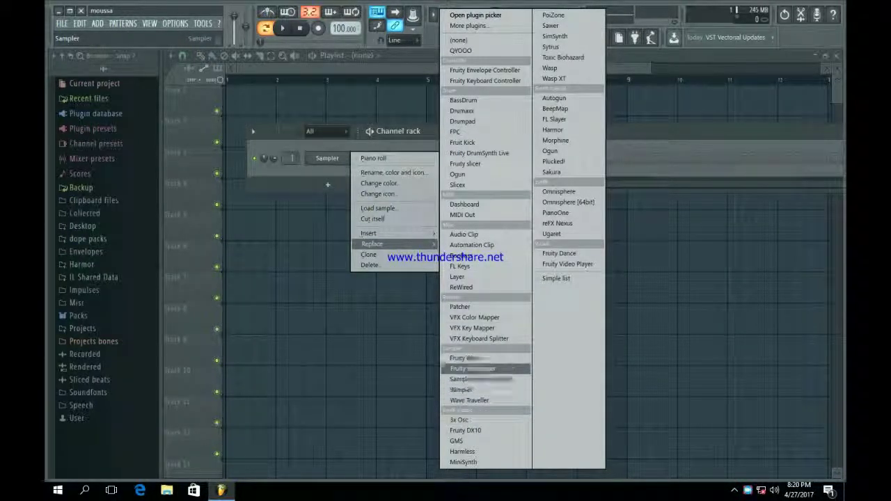
click(460, 266)
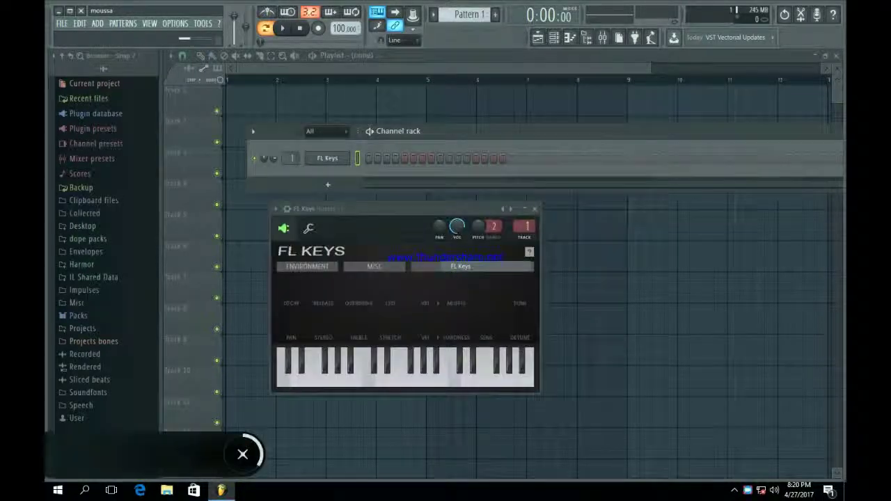
Step: Audition several FL Keys notes with the typing keyboard, and close the instrument window
key(n)
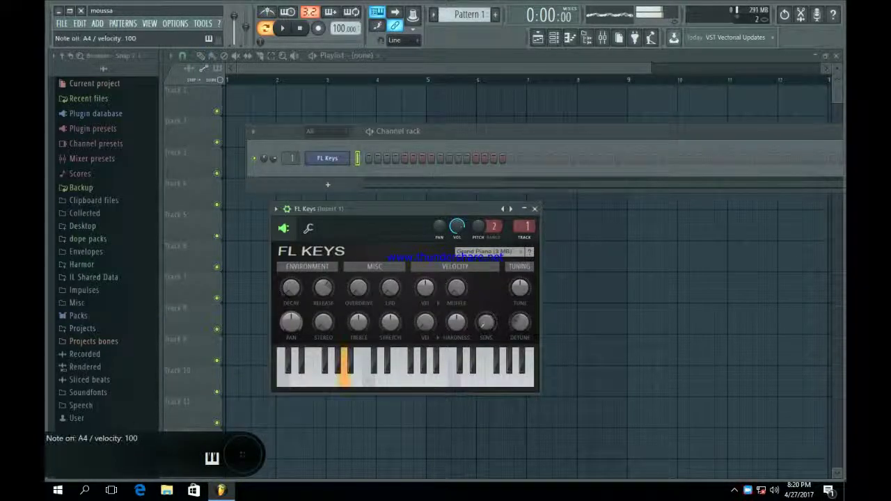
key(n)
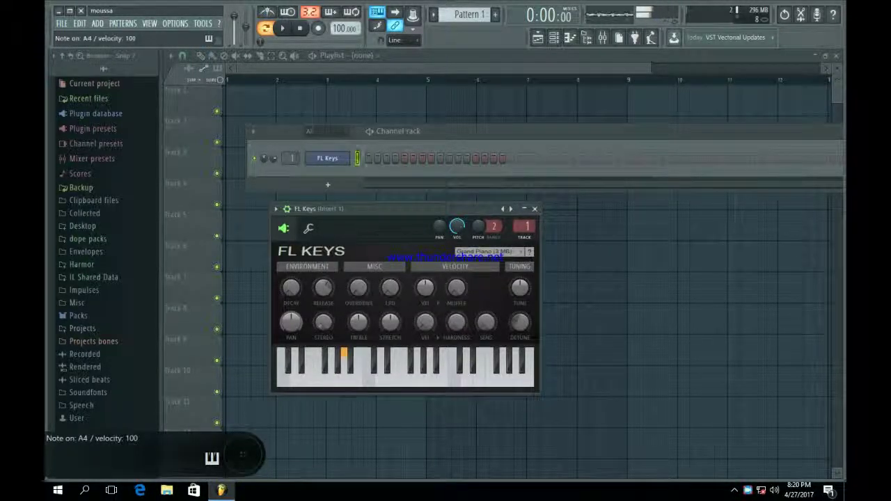
key(u)
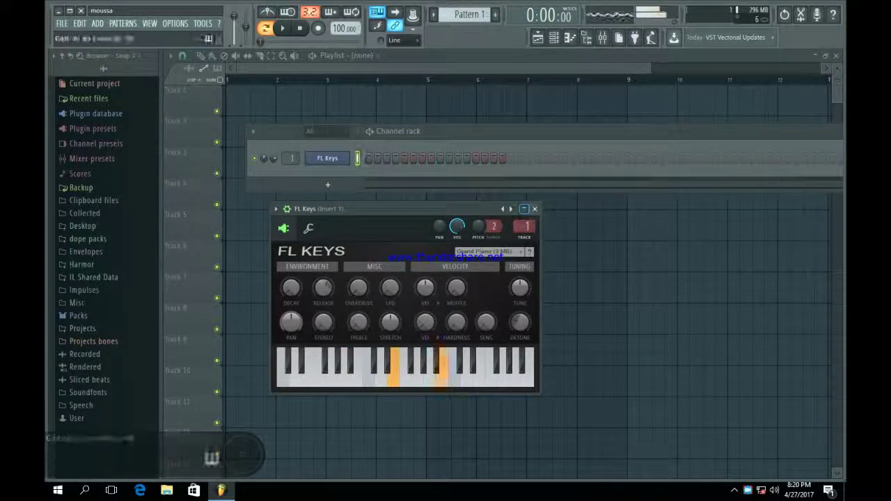
key(Escape)
Step: Open the piano roll for FL Keys and draw one-bar A4 and C5 notes in bar 1
right_click(348, 157)
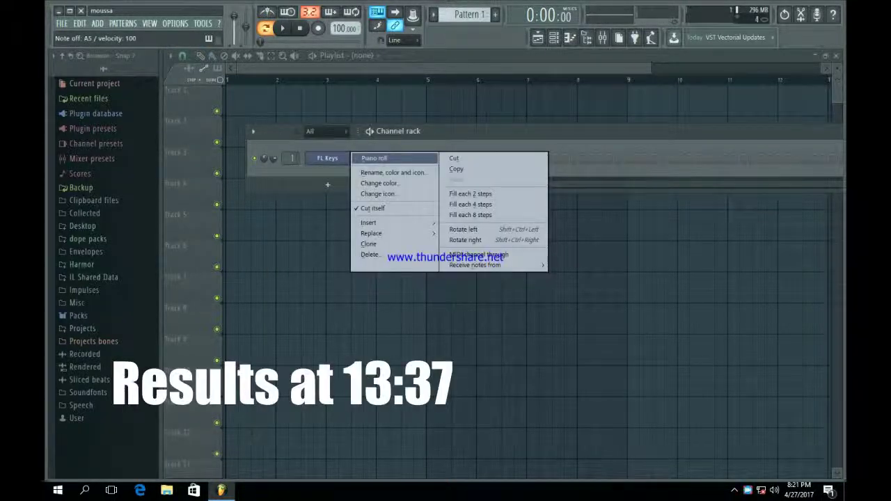
click(369, 158)
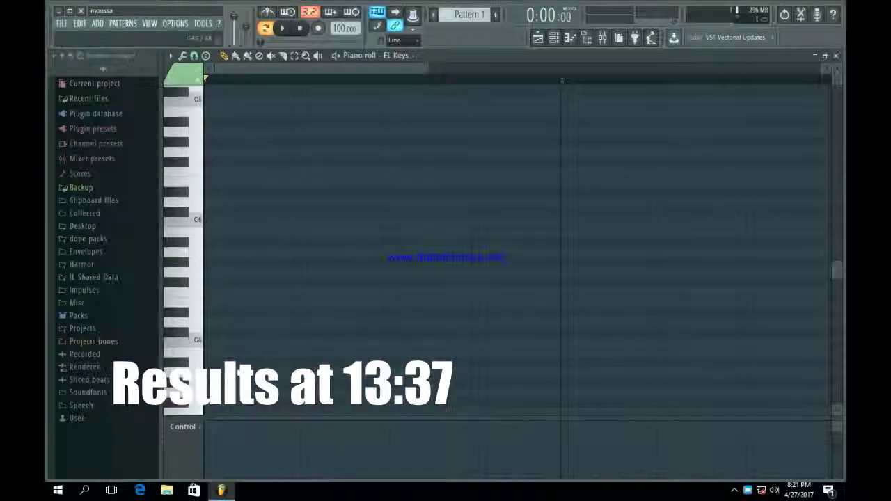
key(b)
key(j)
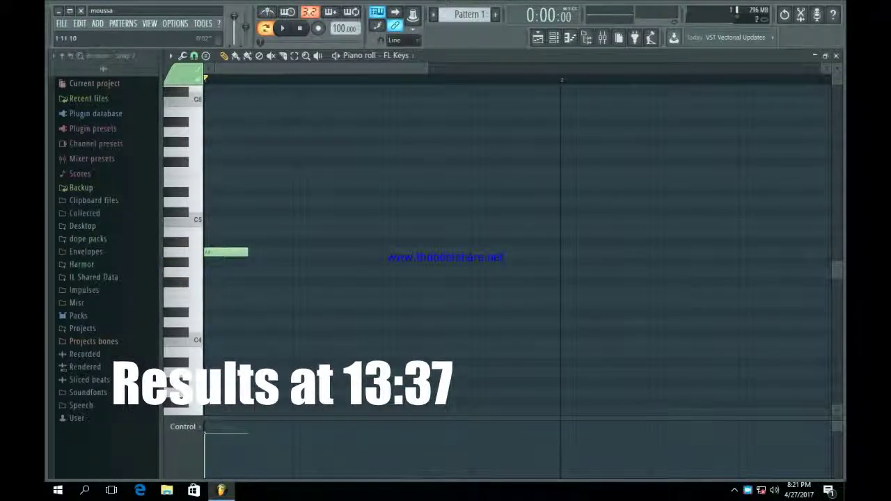
scroll(445, 257, down, 3)
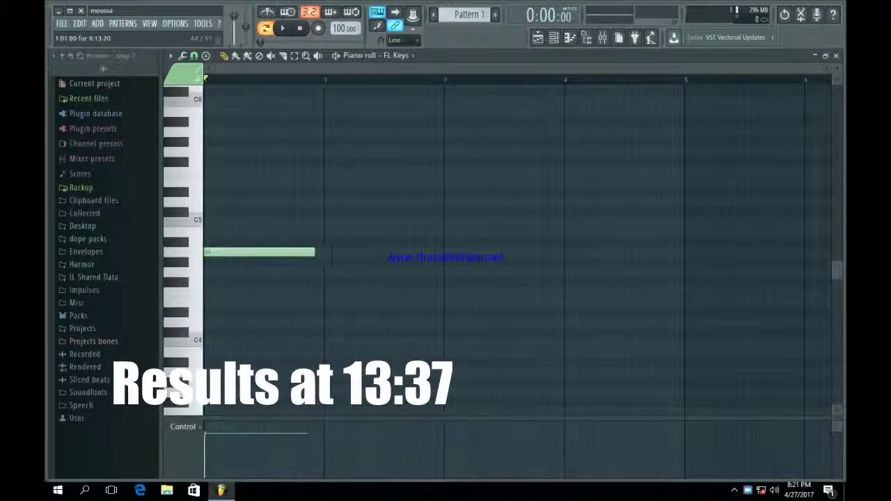
click(220, 221)
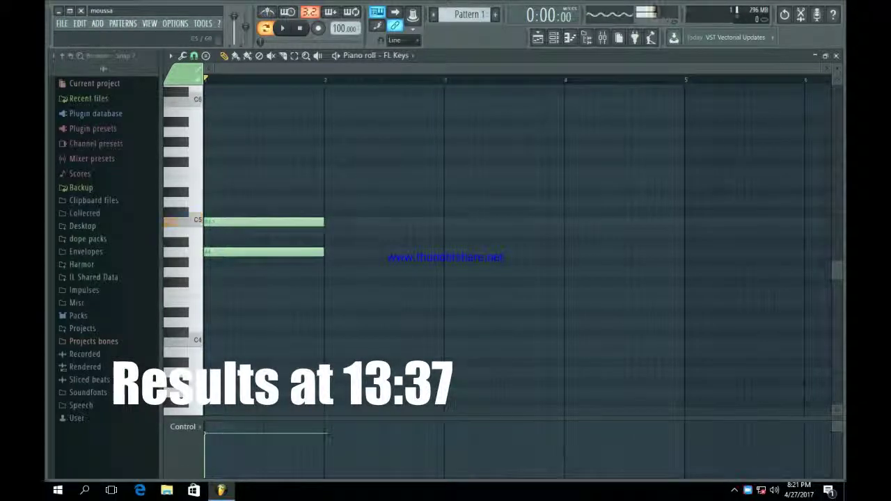
Step: Add one-bar E5 and B5 notes to the chord in bar 1 and play it back
click(207, 152)
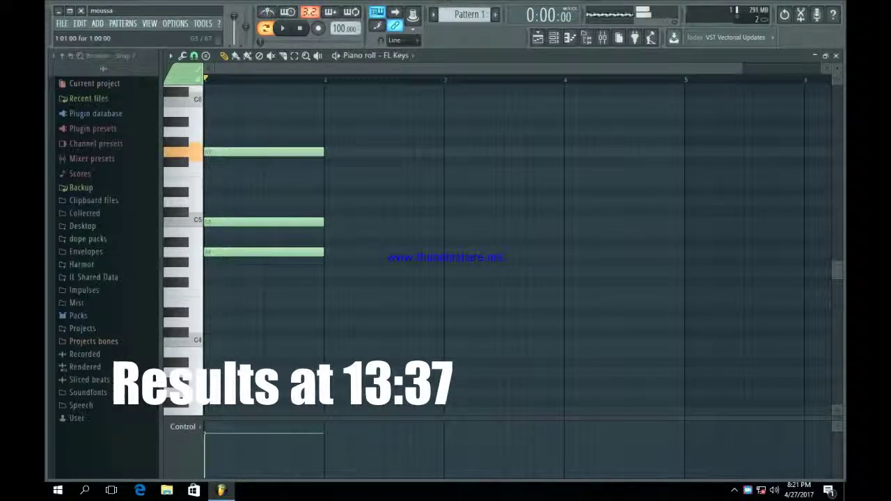
drag(208, 152, 208, 171)
scroll(446, 257, up, 1)
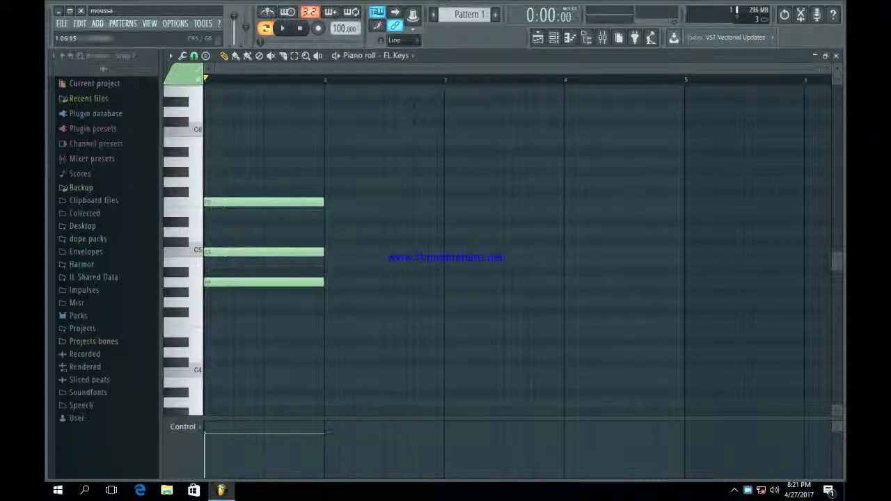
drag(208, 202, 207, 212)
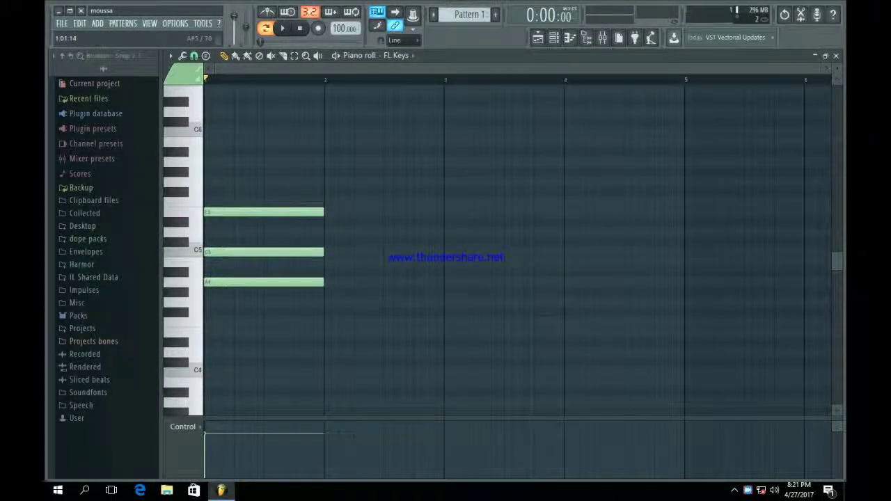
click(208, 143)
key(space)
scroll(446, 257, up, 1)
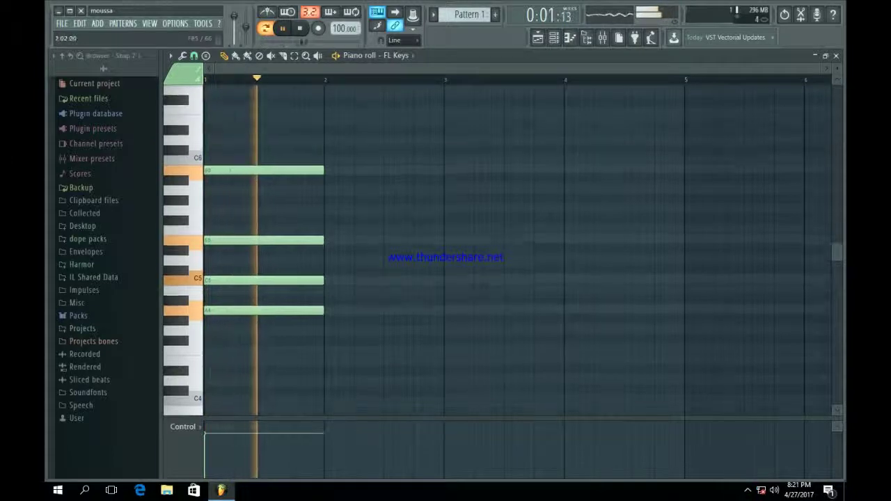
scroll(445, 257, up, 2)
key(space)
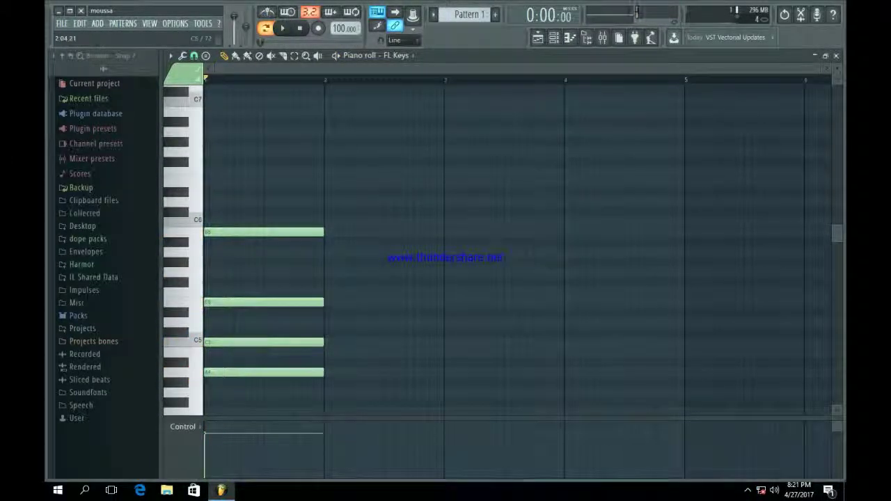
Step: Add a two-step A5 note at the end of bar 1 while playing back the chord
key(space)
click(300, 252)
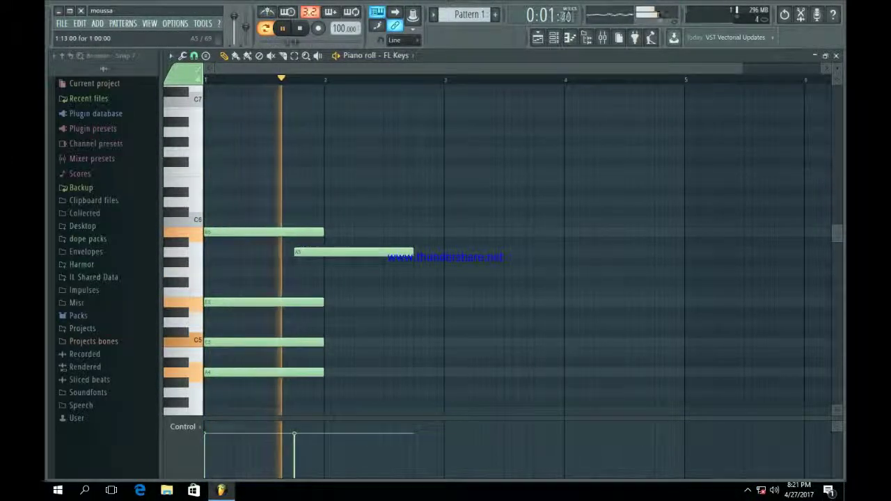
key(space)
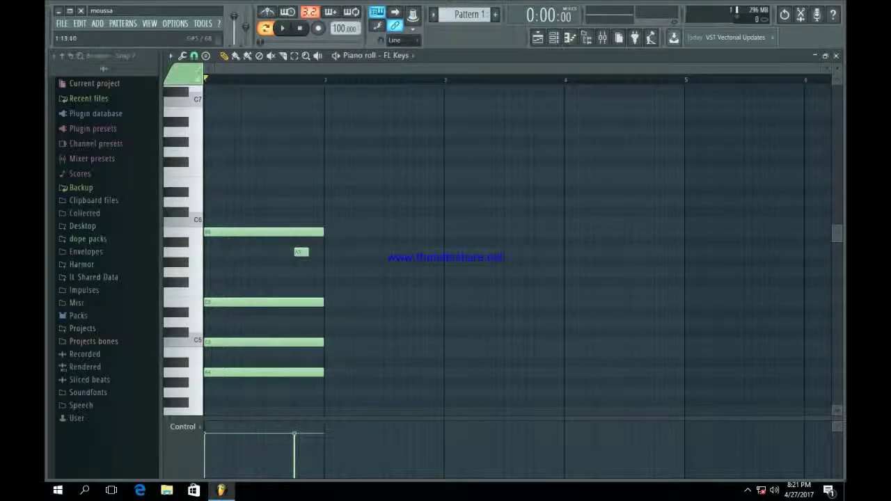
key(space)
drag(297, 252, 311, 252)
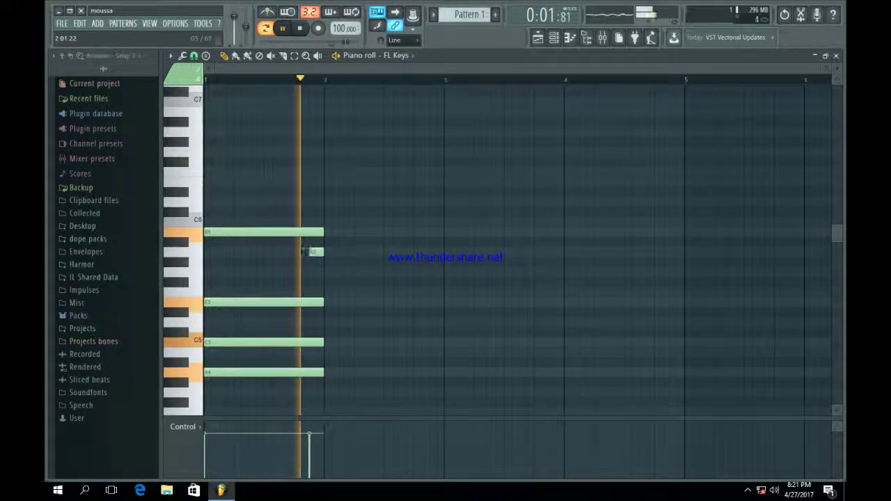
key(space)
Step: Duplicate all bar 1 notes into bar 2 two semitones lower, with the short G5 at the start of bar 2
scroll(327, 248, down, 3)
key(ctrl+a)
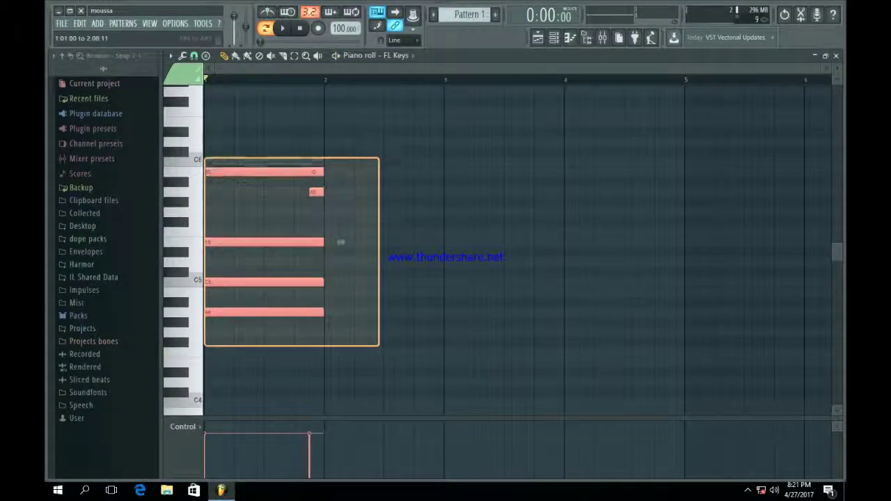
key(ctrl+b)
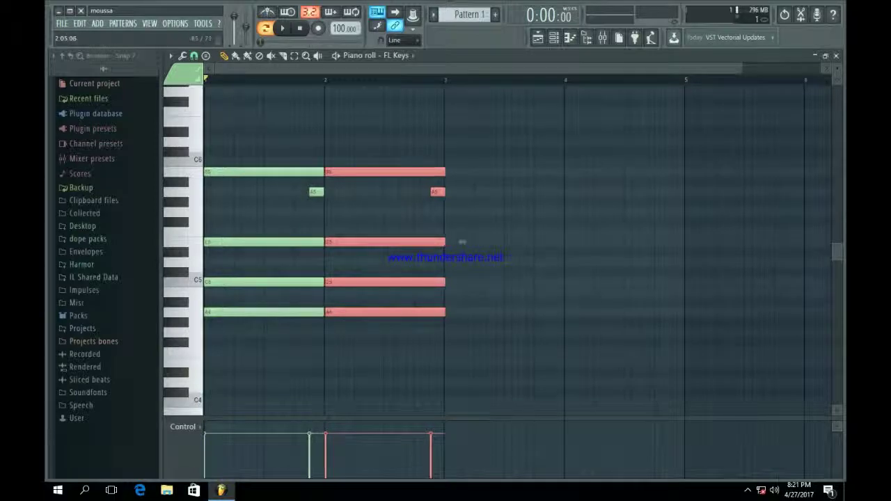
drag(462, 241, 462, 262)
key(ctrl+d)
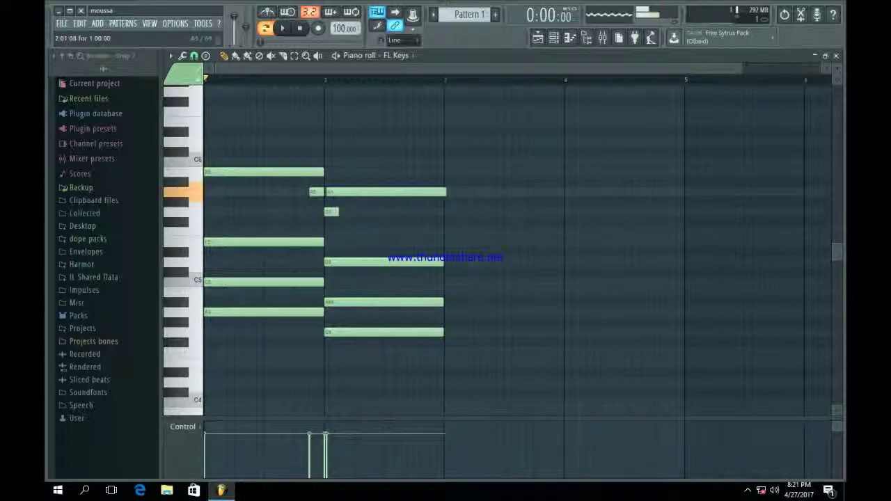
Step: Play back both chords and shorten the G5 grace note in bar 2, starting the long A5 slightly later
key(space)
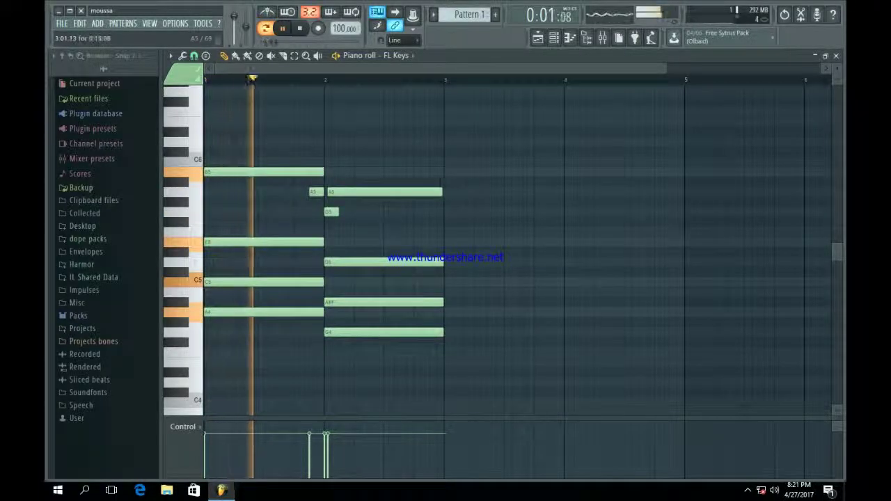
click(309, 193)
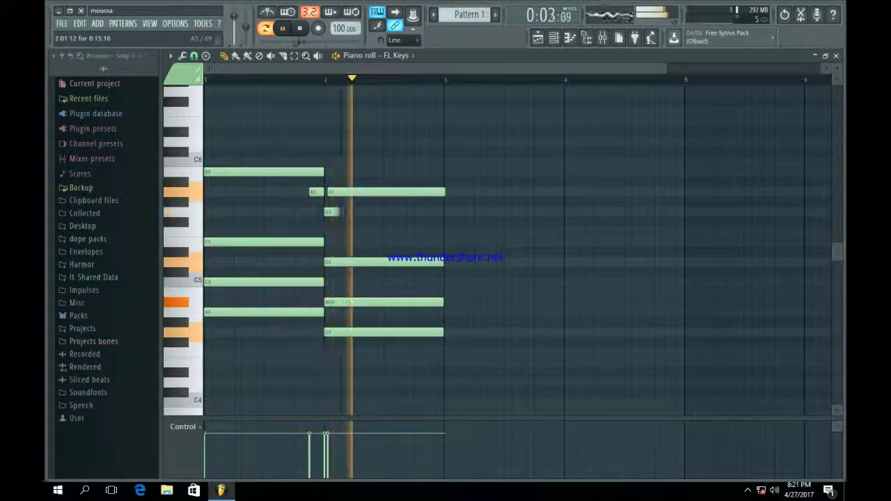
key(space)
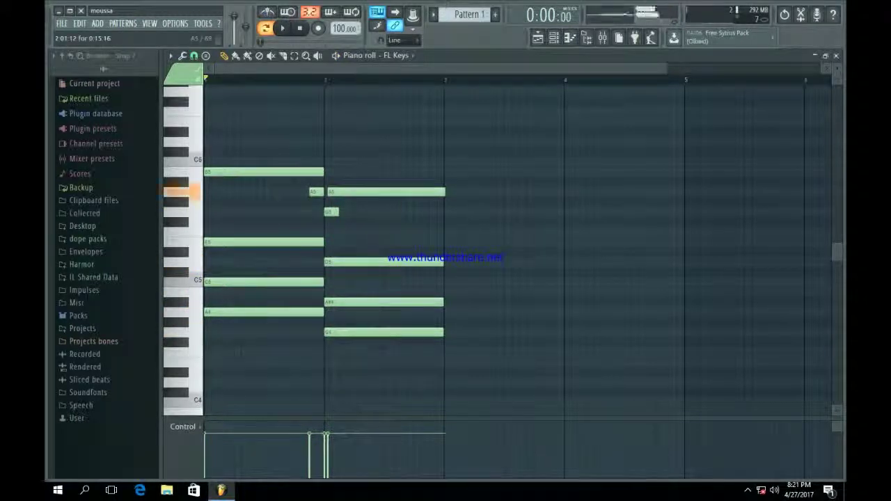
key(space)
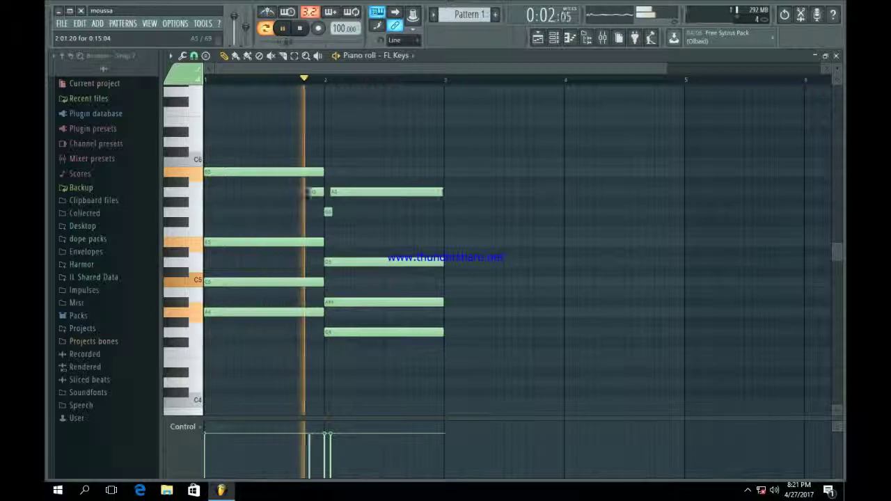
Step: Lengthen the short A5 at the end of bar 1 to start on step 13, and play both bars
key(space)
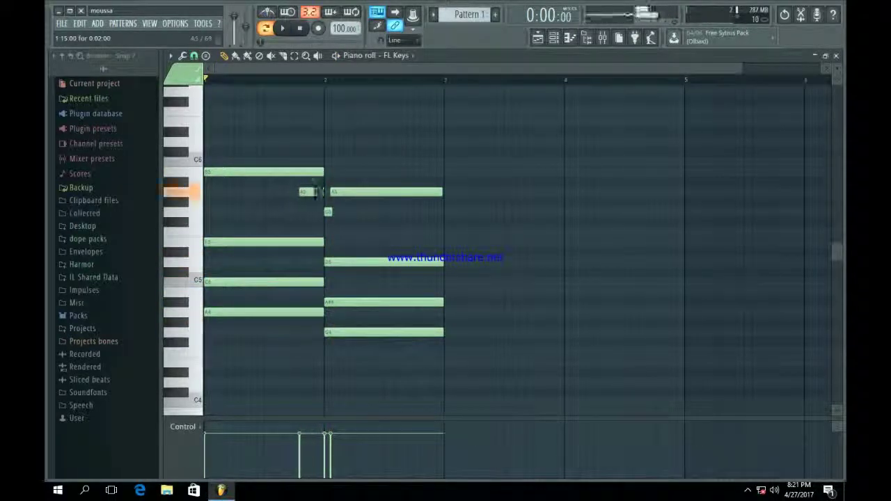
drag(307, 192, 311, 192)
key(space)
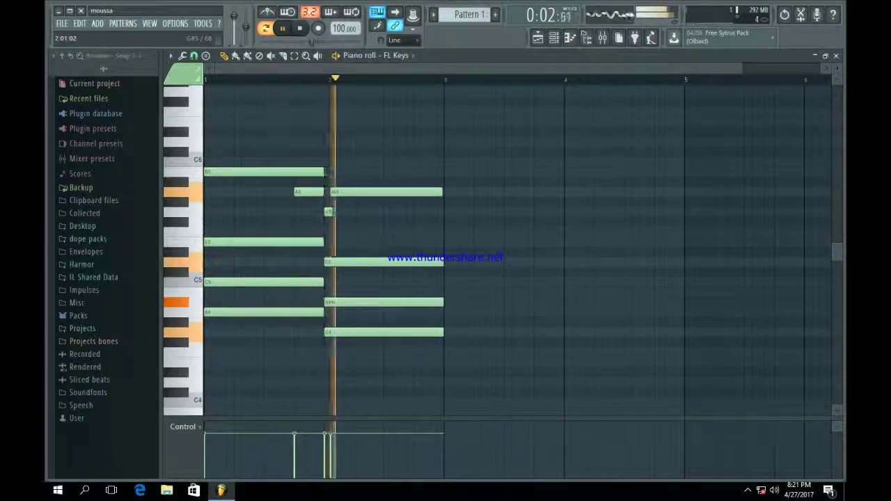
key(space)
Step: Copy the bar 2 notes into bar 3 three semitones lower, and copy those into bar 4 three semitones higher
drag(323, 177, 513, 410)
drag(460, 261, 581, 292)
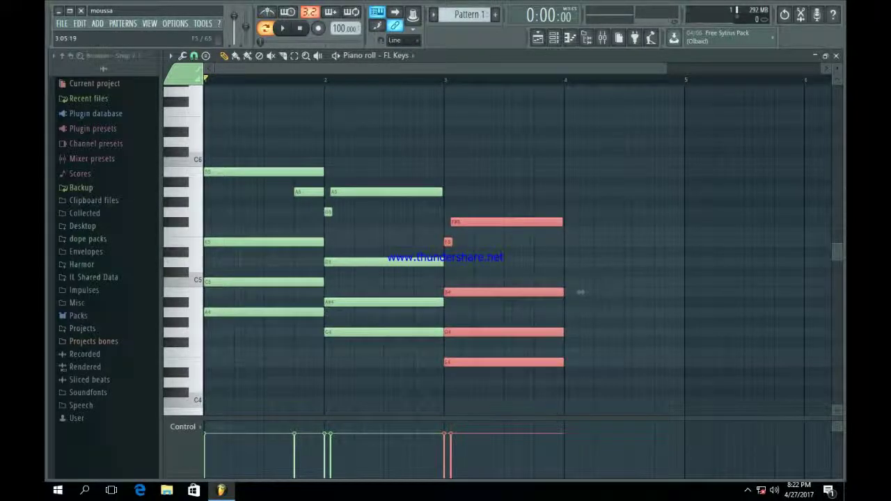
drag(581, 292, 700, 262)
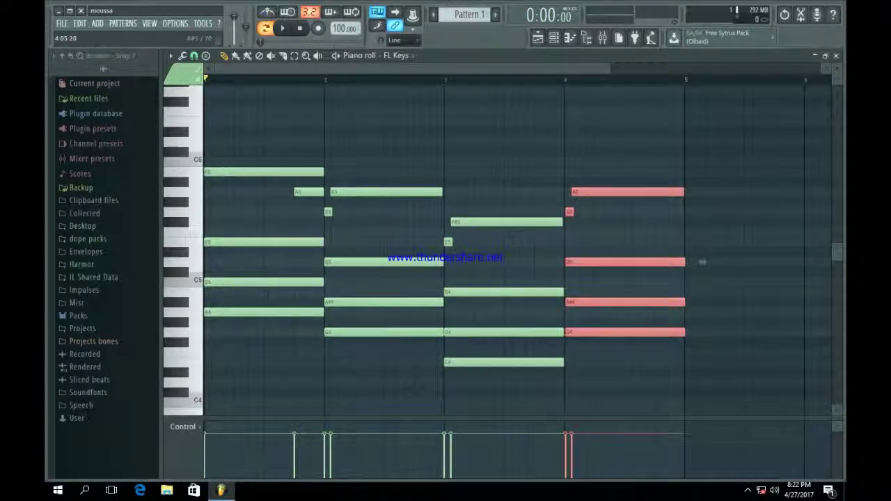
Step: Remove the G5 grace note from bar 4 and add a four-step E5 starting on step 13
click(644, 268)
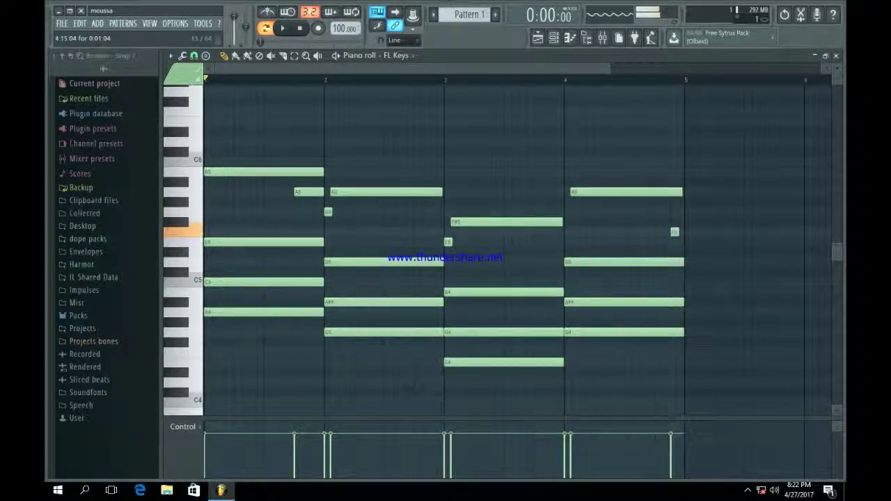
click(660, 242)
drag(661, 241, 660, 242)
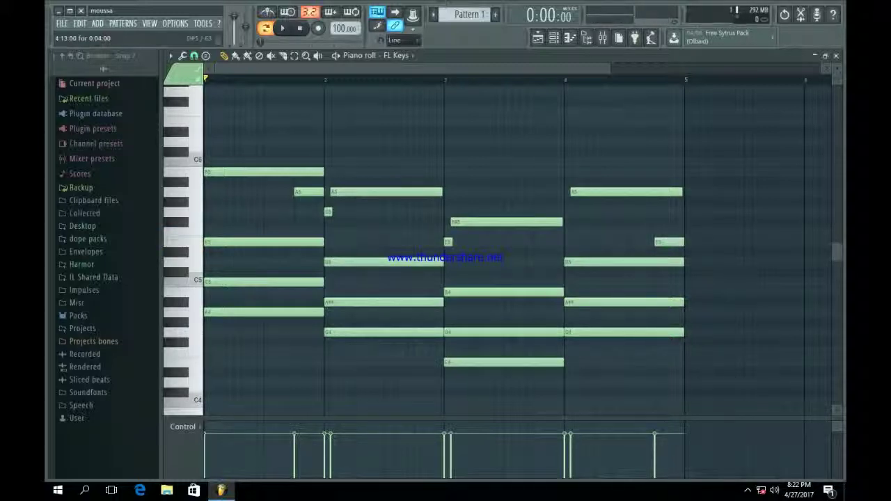
Step: Move the long A5 in bar 4 to the bar line, delete the bar's G4, and play the pattern
drag(627, 192, 620, 191)
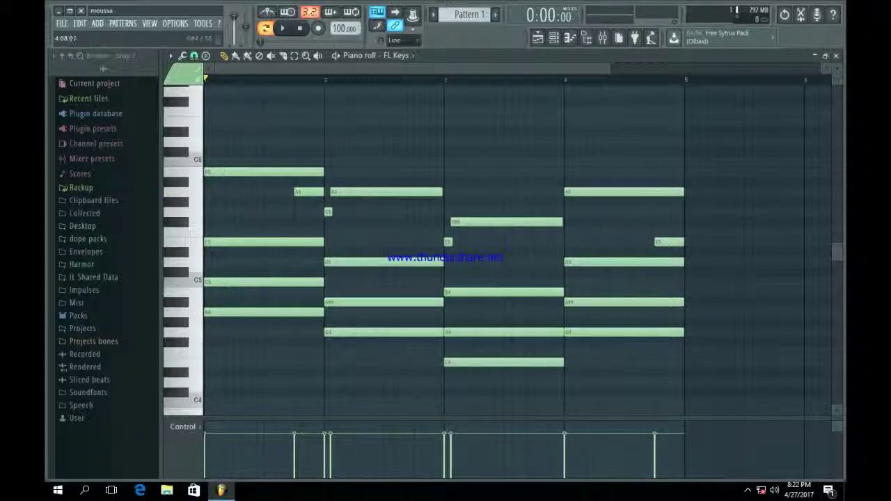
right_click(624, 332)
key(space)
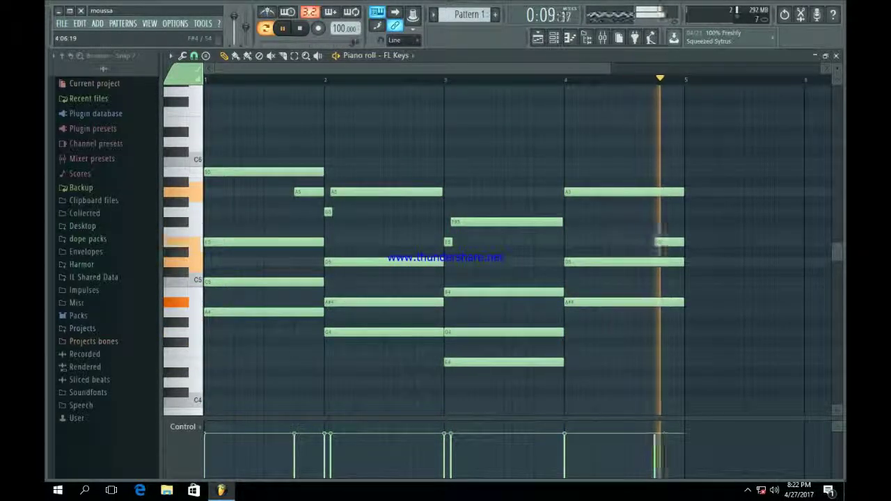
Step: Bring up the channel rack, select the FL Keys channel and show its mixer track
key(F6)
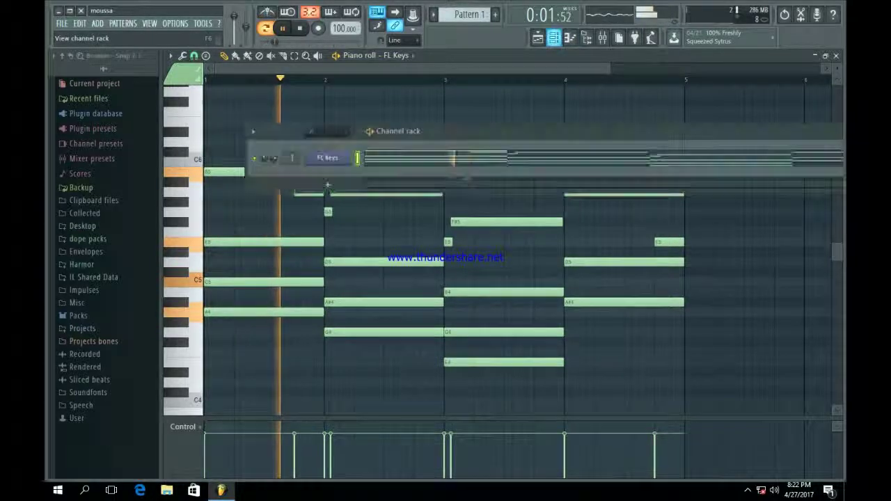
click(328, 157)
key(F9)
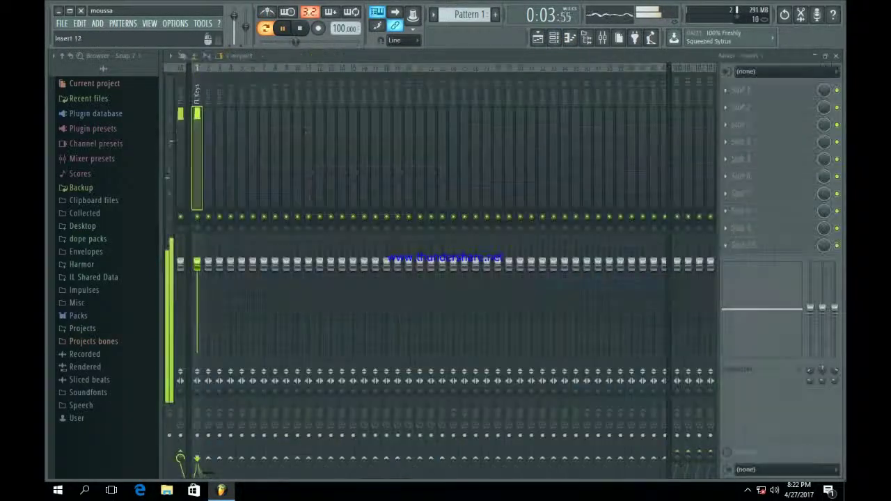
Step: Load Fruity Parametric EQ 2 in the FL Keys track's first effect slot and cut the lowest and highest frequencies
click(740, 90)
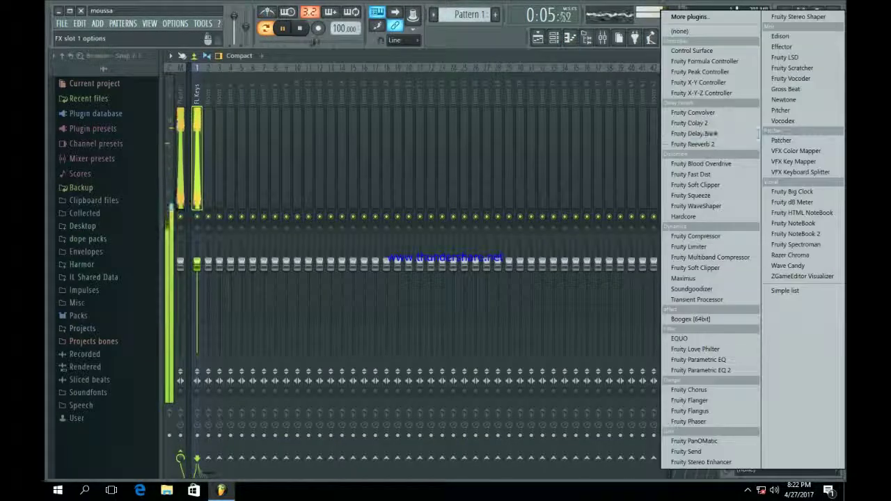
click(697, 371)
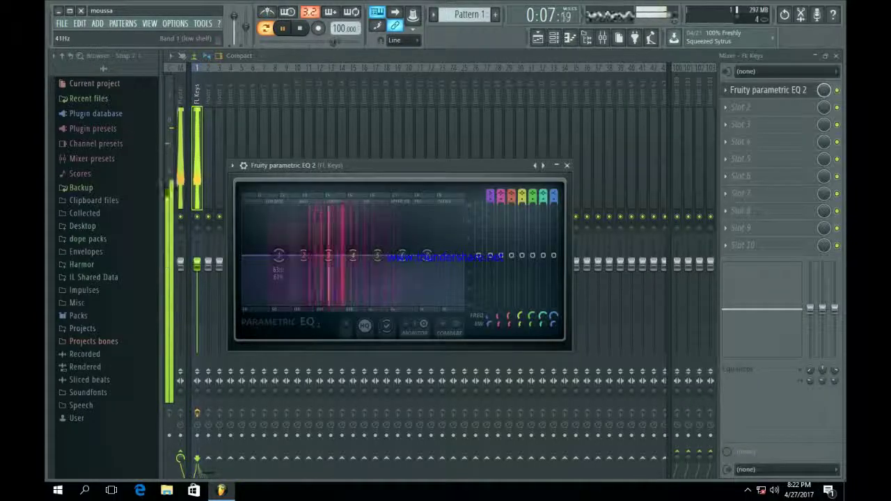
right_click(278, 255)
mouse_move(300, 295)
click(335, 295)
drag(279, 255, 317, 305)
drag(443, 261, 460, 277)
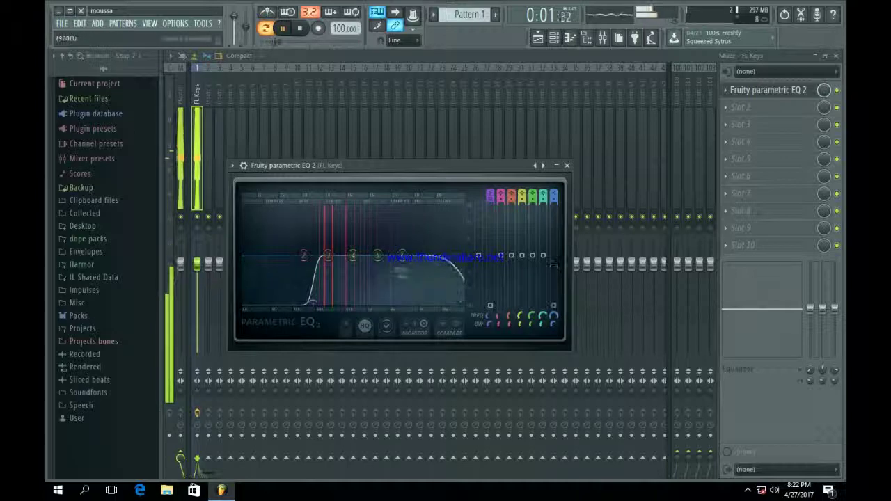
Step: Slightly lower EQ band 2, raise bands 5 and 6 a little, and close the equalizer
drag(402, 255, 412, 250)
drag(303, 255, 316, 273)
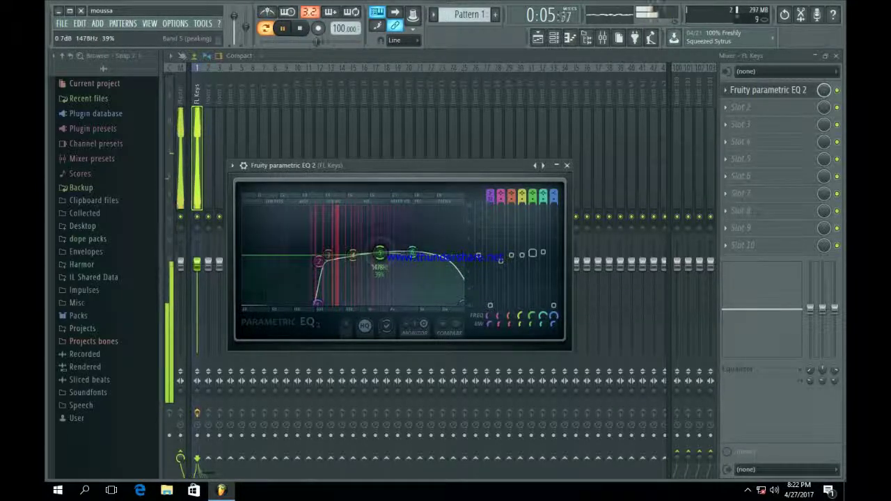
click(567, 165)
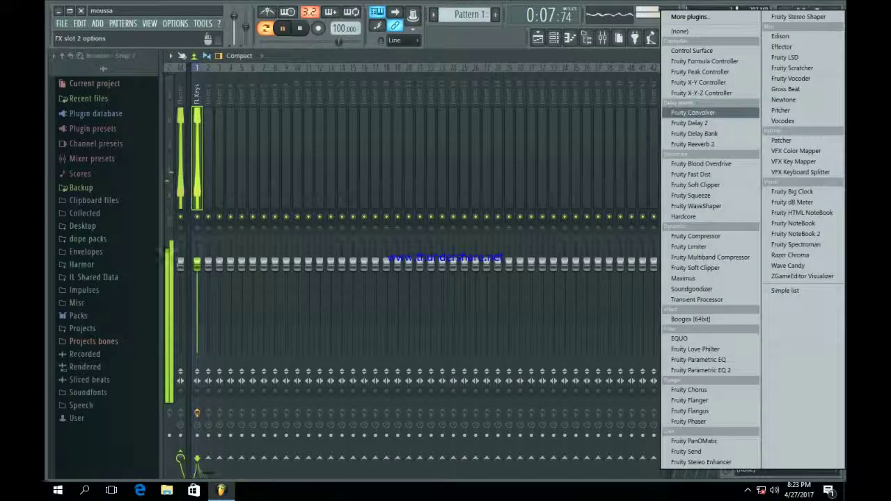
Step: Load Fruity Chorus in the second effect slot, close its window and reduce its mix level to about 73%
click(741, 106)
click(690, 390)
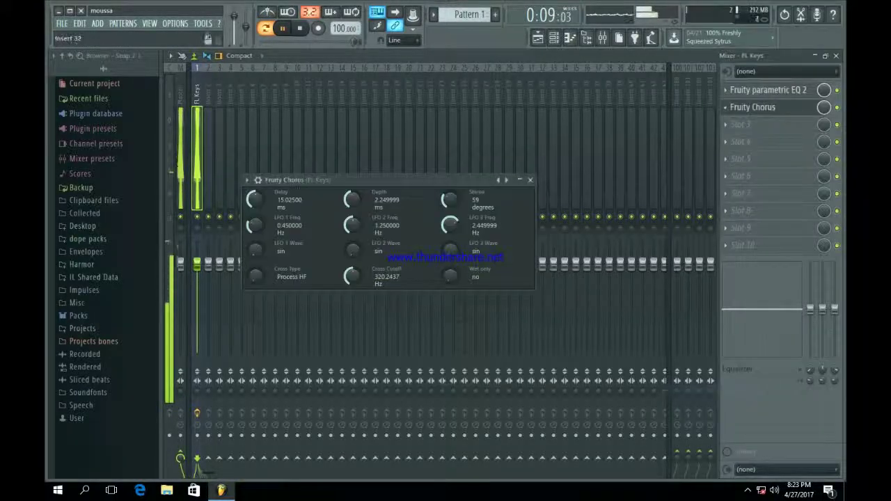
click(500, 175)
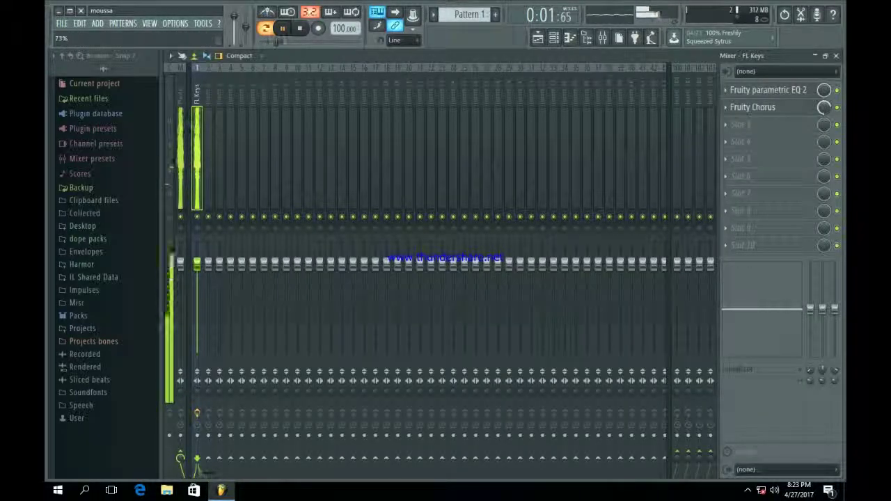
Step: Load Fruity Stereo Shaper in the third effect slot, switch it to the next preset and close it
click(741, 124)
click(800, 230)
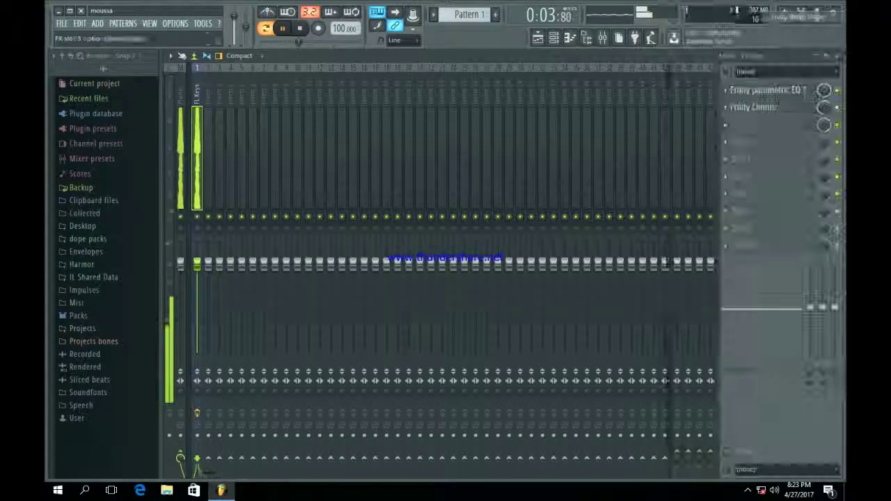
click(380, 194)
click(418, 253)
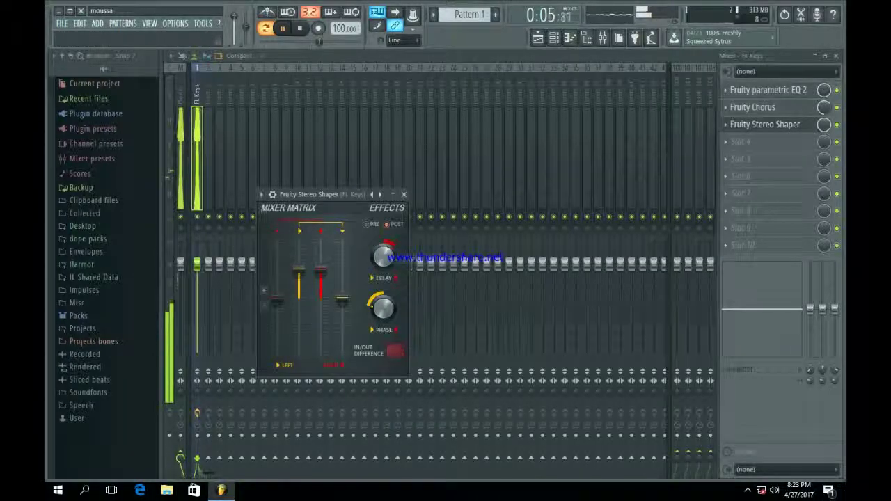
click(403, 194)
Step: Place Pattern 1 at bar 1 of the playlist's first track, repeat it to four consecutive clips, and play the song
click(537, 38)
click(569, 37)
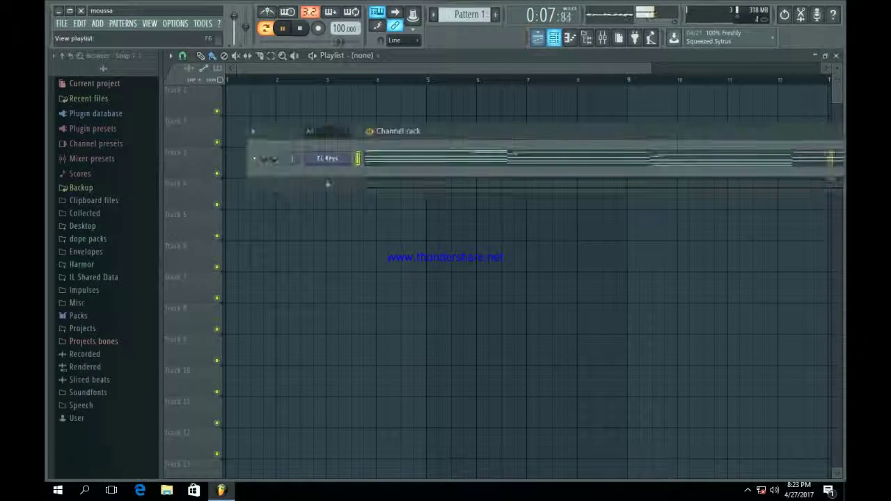
click(570, 38)
key(space)
key(ctrl+b)
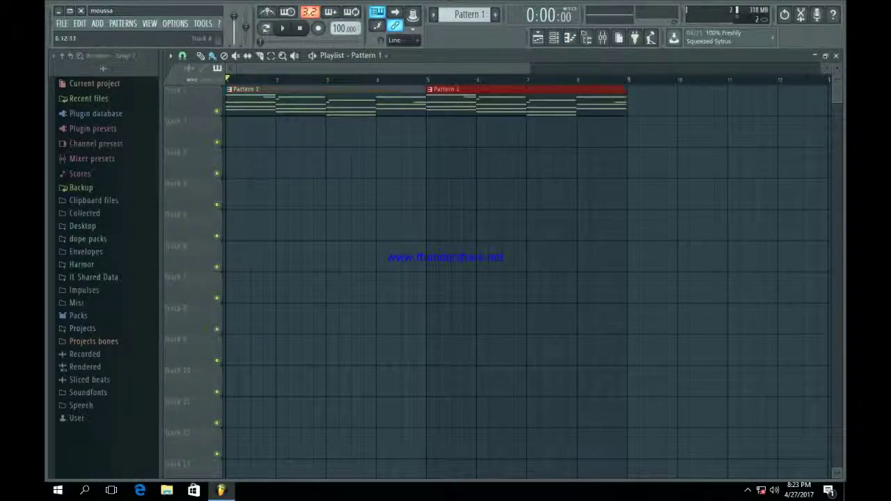
key(ctrl+b)
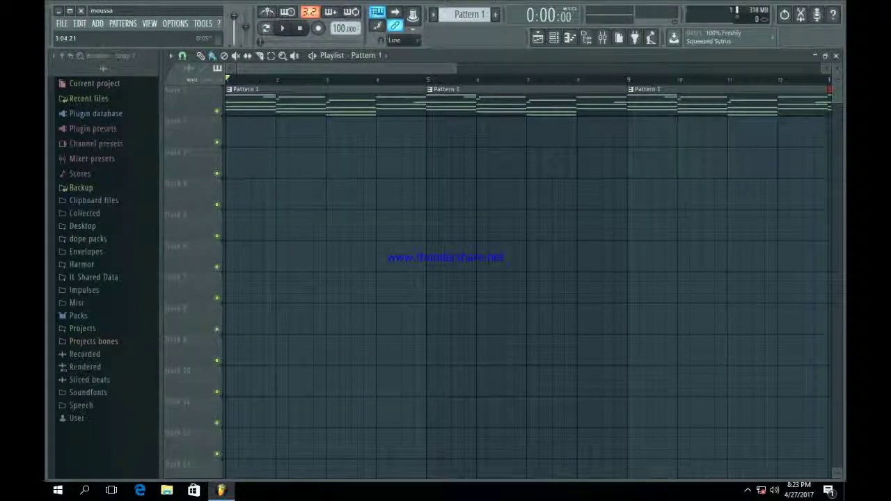
key(space)
scroll(529, 278, down, 3)
Step: Add a Morphine channel to the channel rack, with Pattern 2 as the active pattern
key(F6)
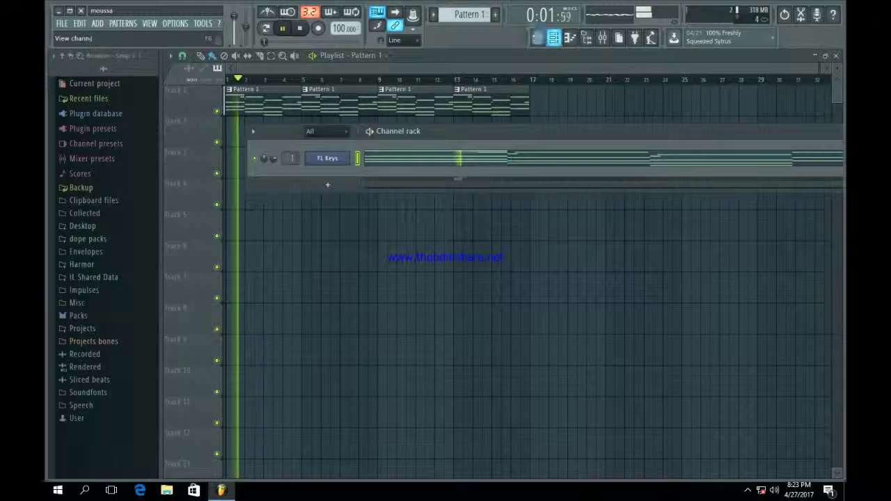
click(327, 185)
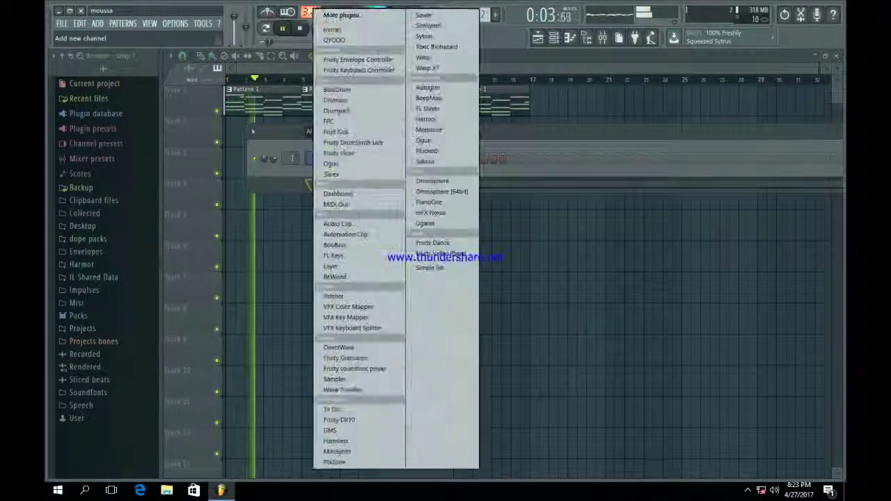
click(449, 193)
drag(307, 195, 306, 109)
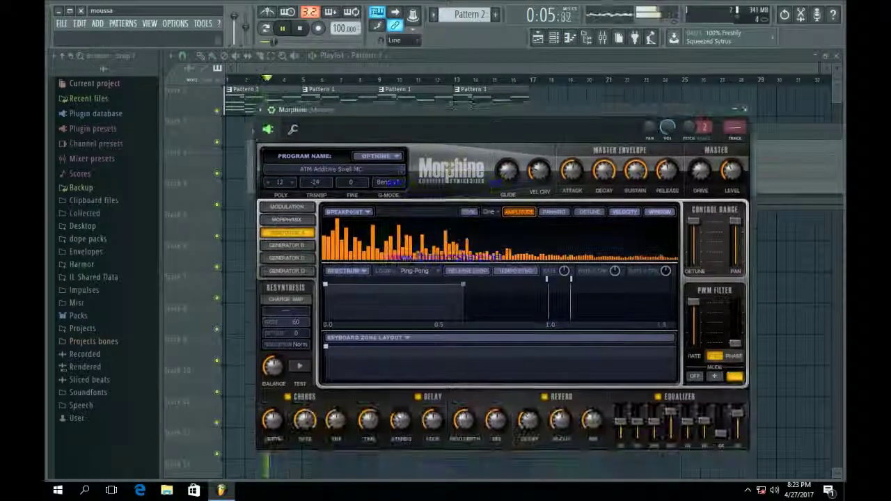
Step: Load the KBD Sine Piano NUC preset from Morphine's Keyboards bank
click(331, 168)
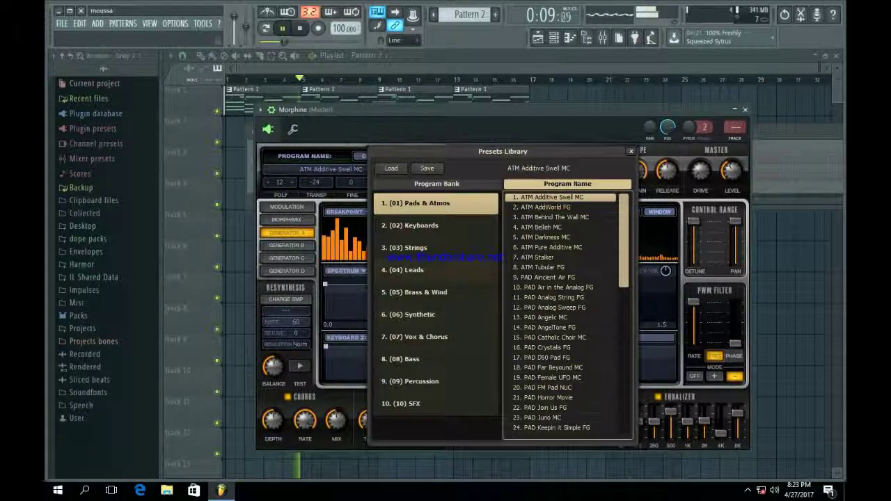
click(413, 225)
scroll(557, 314, down, 8)
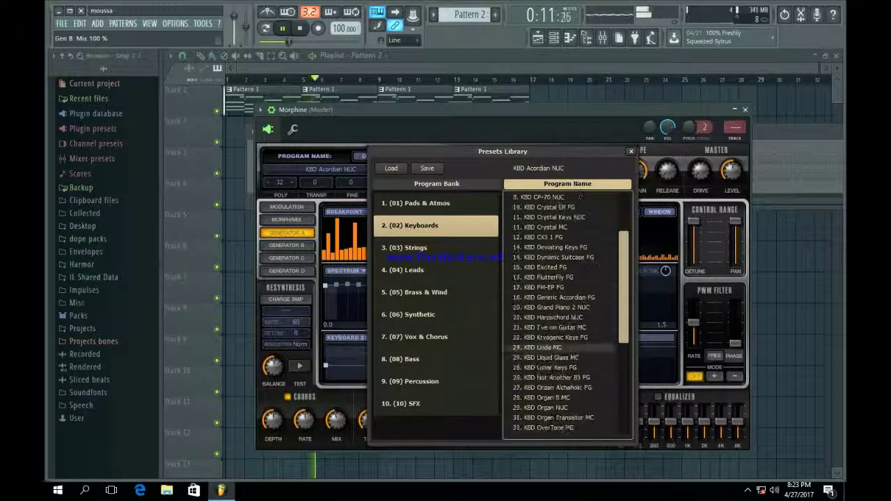
scroll(557, 358, down, 1)
click(550, 318)
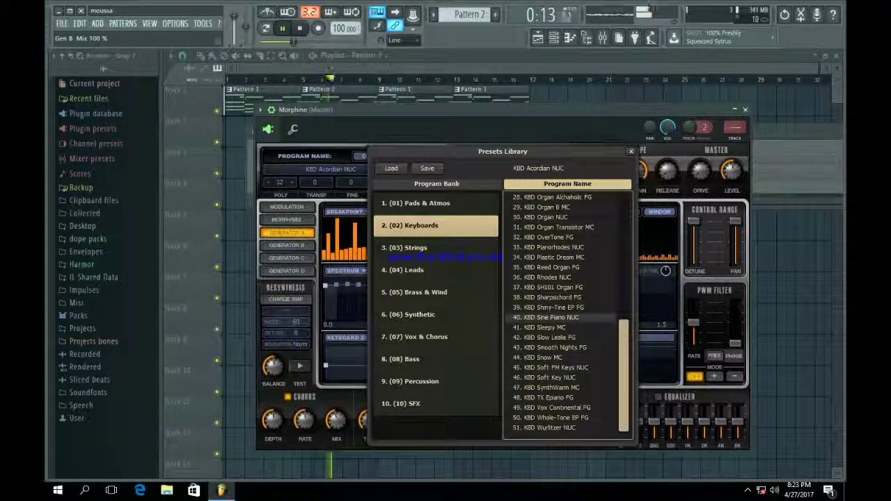
Step: Audition the Morphine preset with a few notes, and close the presets library and the plugin window
key(Up)
key(Up)
key(Up)
key(Up)
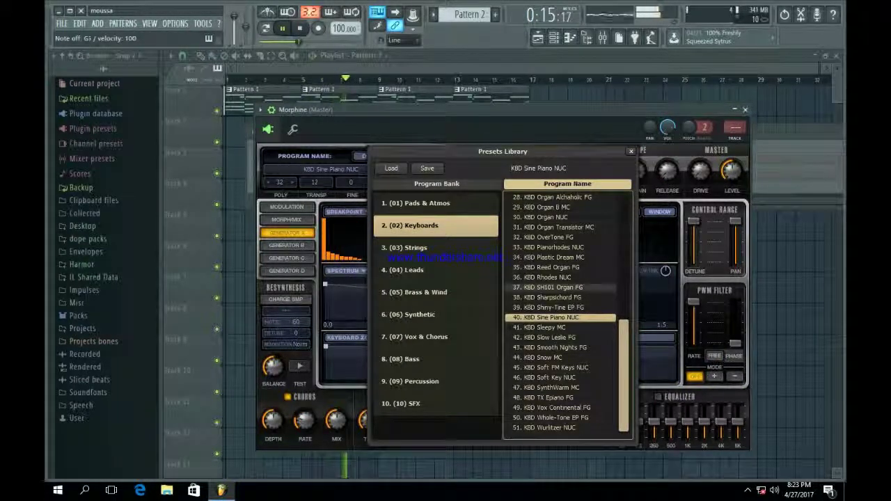
key(Down)
key(Down)
key(Down)
key(Down)
key(Escape)
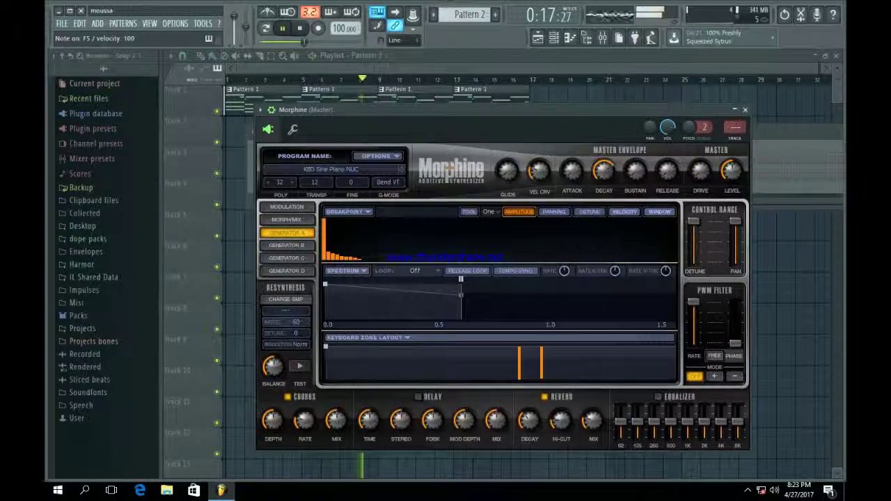
click(745, 109)
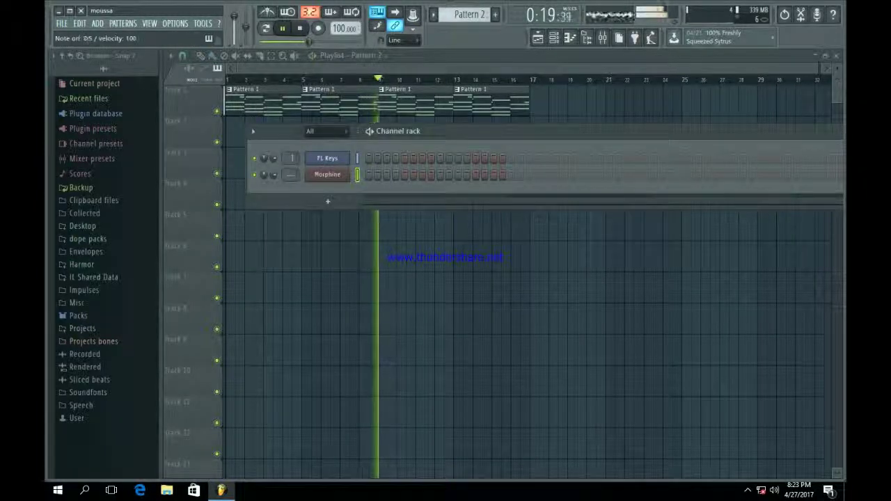
Step: Copy the FL Keys notes from Pattern 1 to the Morphine channel in Pattern 2 and open them in the piano roll
scroll(468, 14, up, 1)
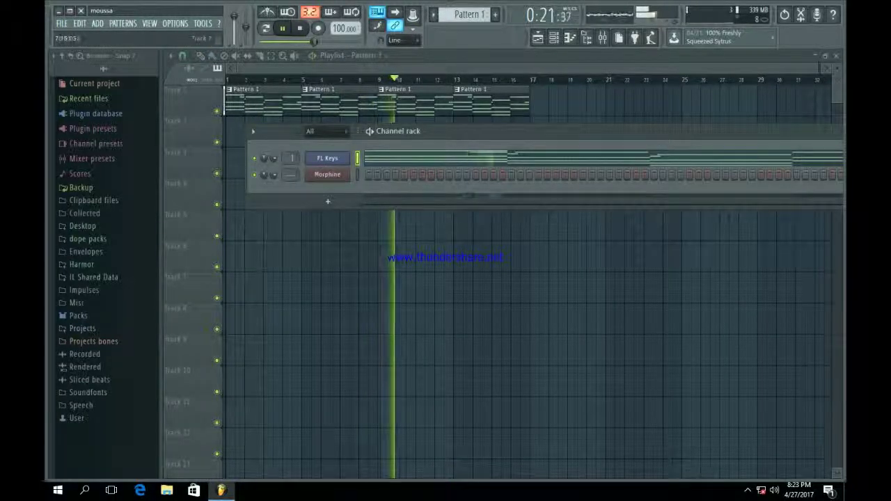
scroll(468, 14, down, 1)
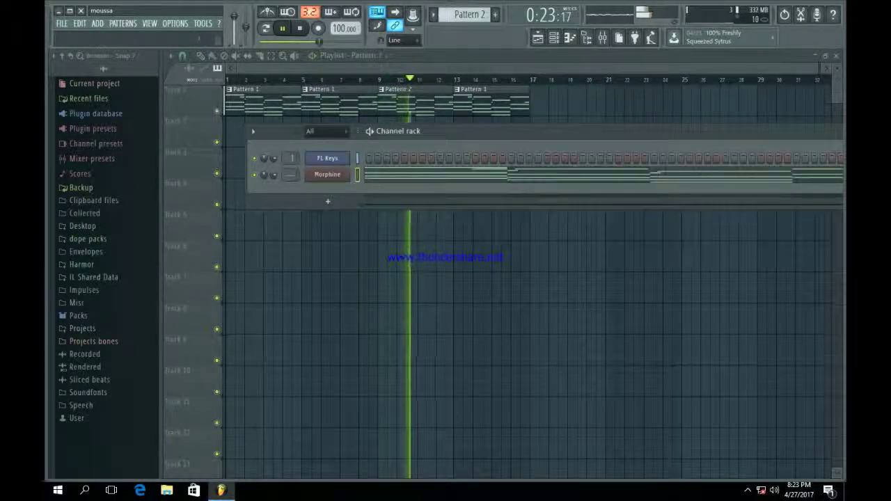
key(space)
key(space)
key(F7)
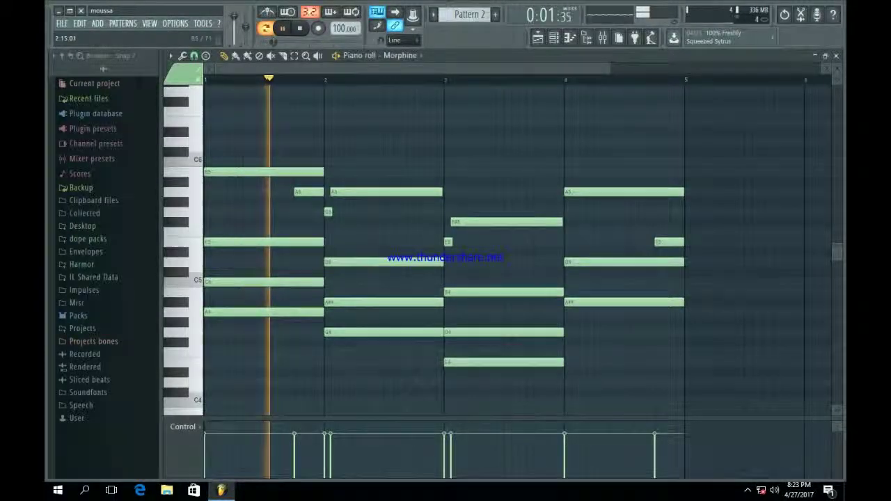
key(space)
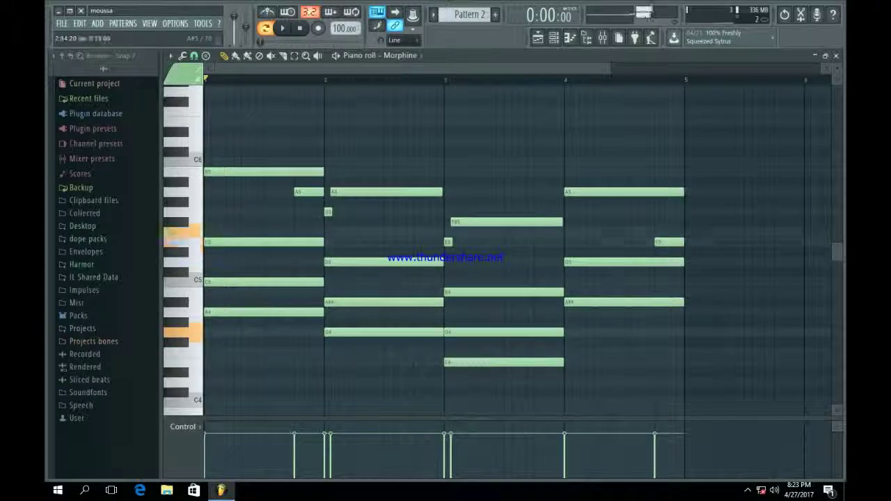
Step: Delete the lowest chord notes of the first three bars: A4, G4 and E4
right_click(306, 311)
right_click(383, 331)
right_click(505, 362)
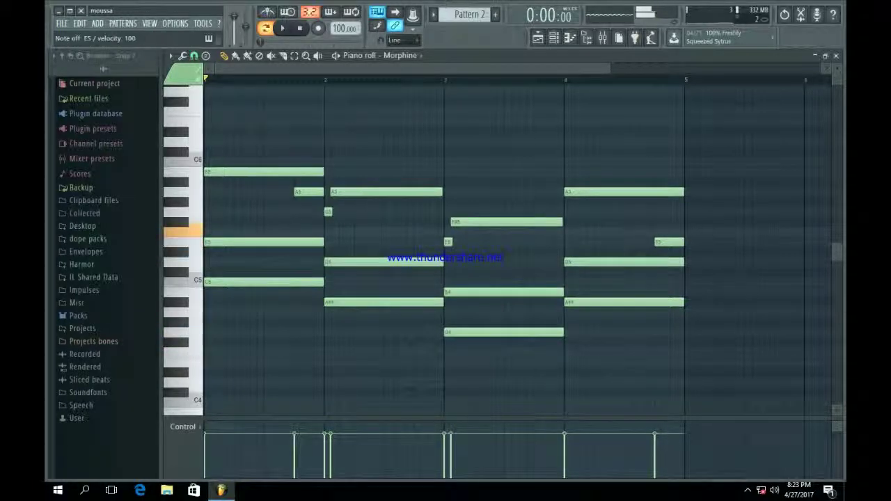
Step: Add a short F5 on step 9 of bar 1 and remove that bar's short A5
click(265, 231)
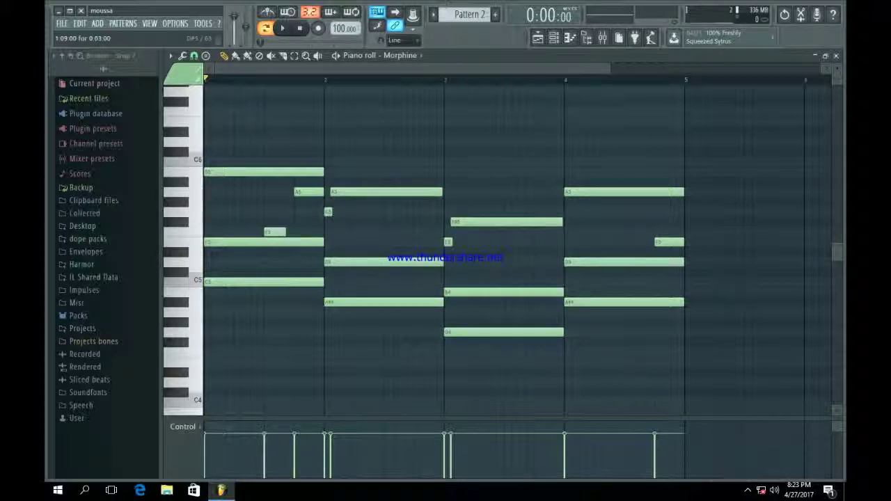
key(ctrl+z)
key(space)
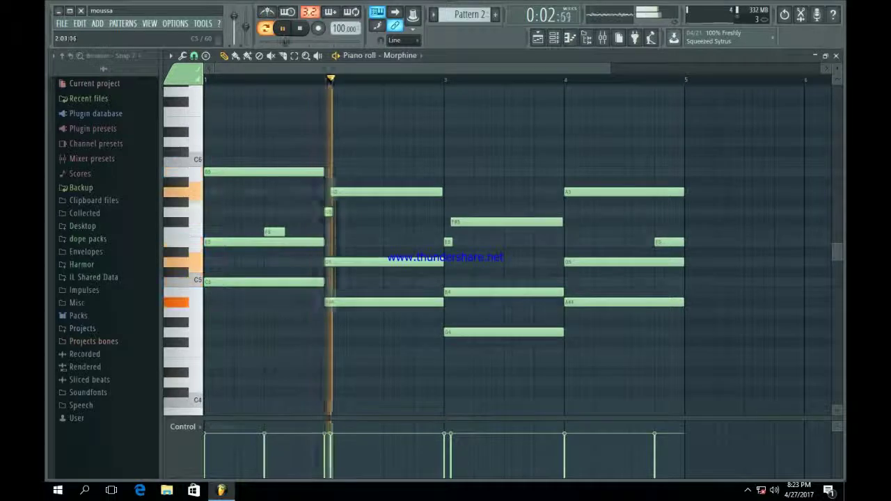
Step: Add a short C5 around step 5 of bar 2 and replay the pattern from the start
click(374, 282)
drag(376, 282, 362, 282)
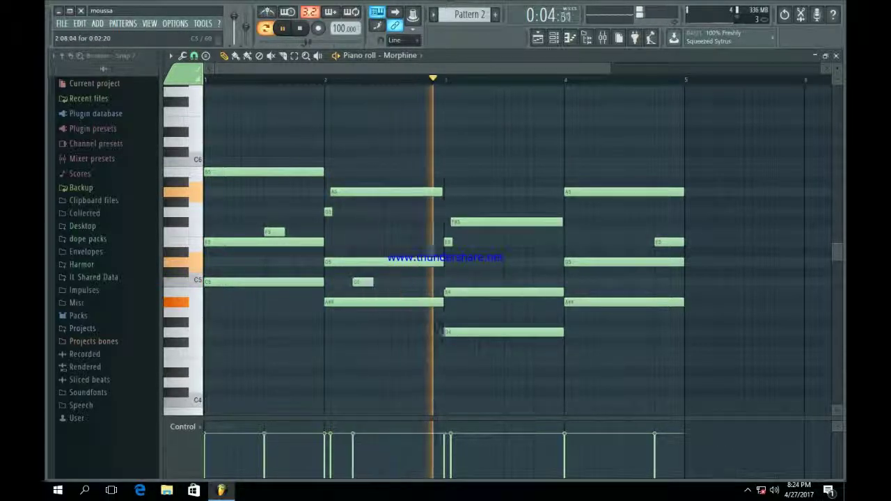
key(space)
key(space)
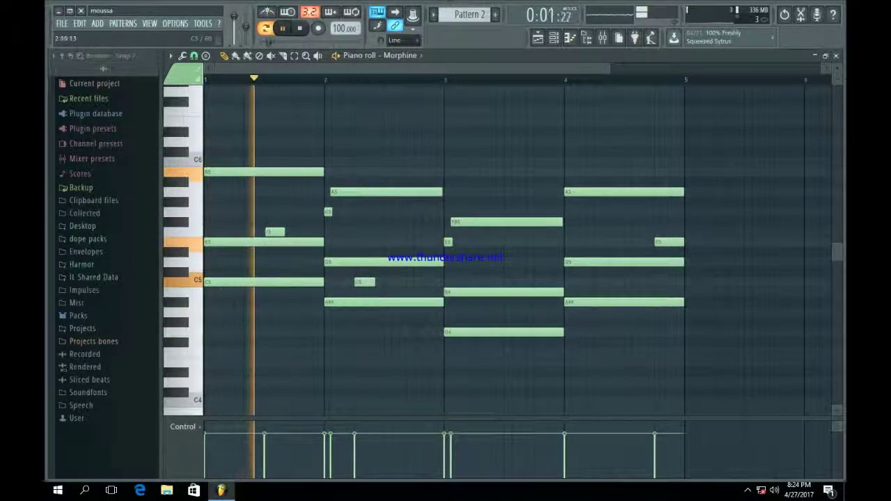
Step: Add a short C5 around step 5 of bar 3, lower bar 1's short F5 to D5, and play the pattern
click(489, 282)
key(space)
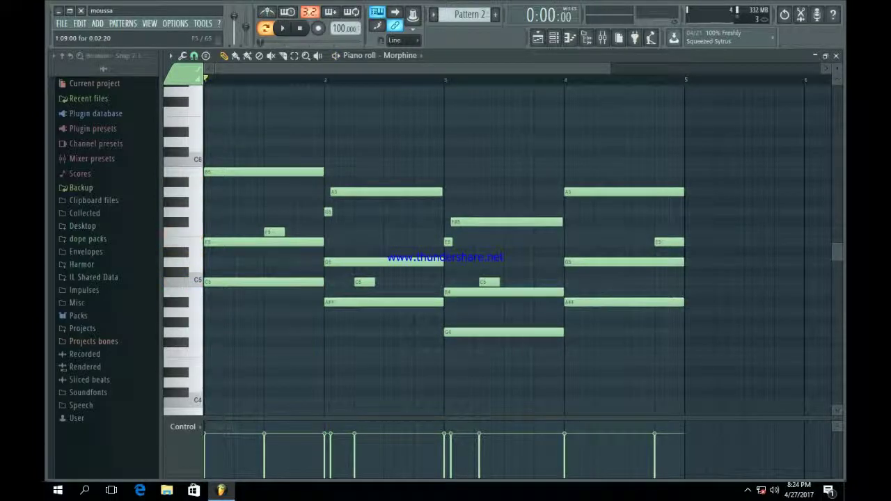
drag(275, 232, 275, 252)
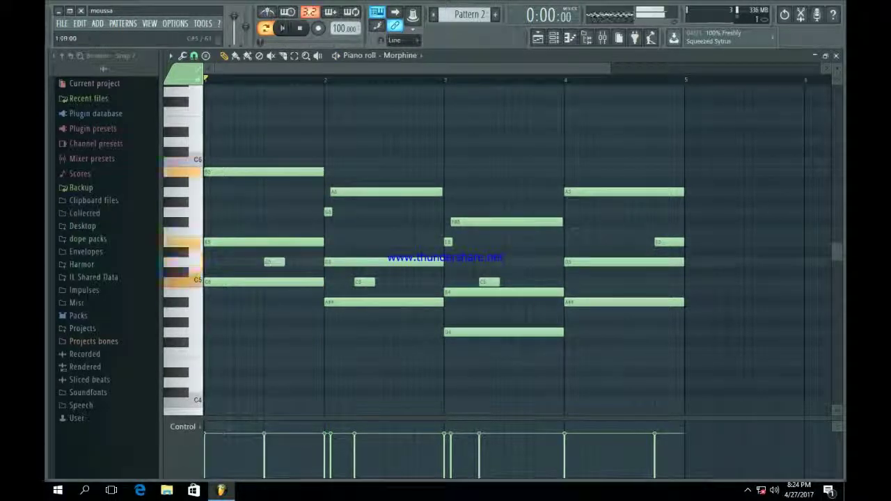
key(space)
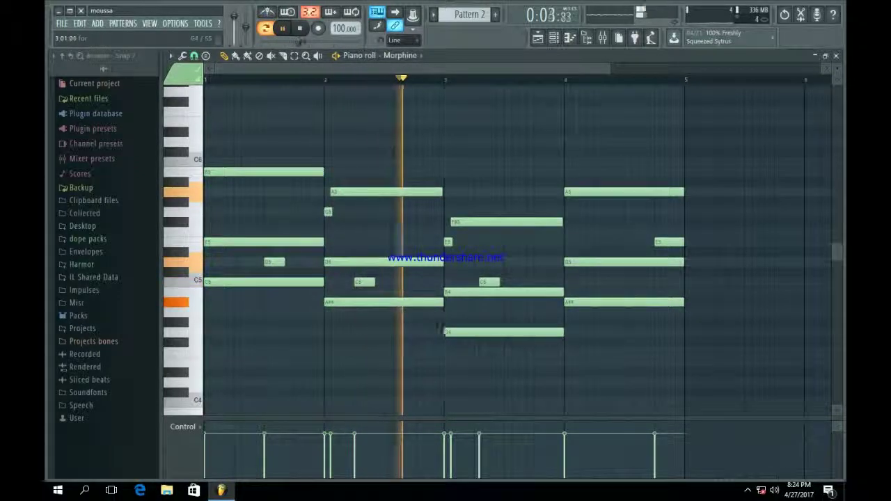
Step: Add a short A4 around step 5 of bar 3 and move that bar's short C5 to step 5 of bar 4
click(481, 312)
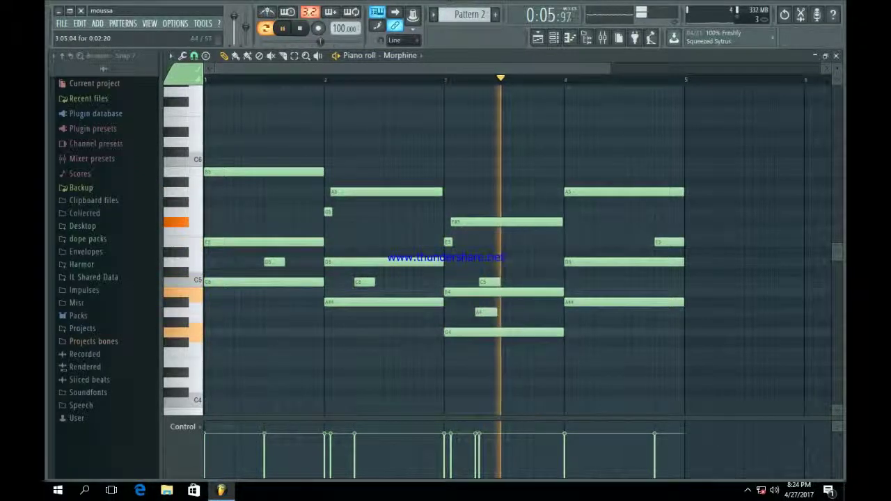
drag(489, 282, 605, 282)
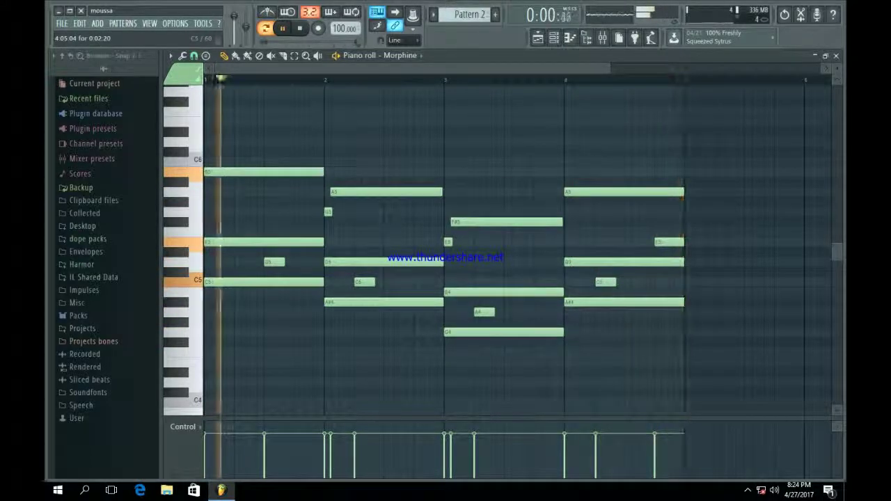
Step: Remove bar 4's short E5 and slightly lower the velocities of all remaining Morphine notes in Pattern 2
right_click(668, 242)
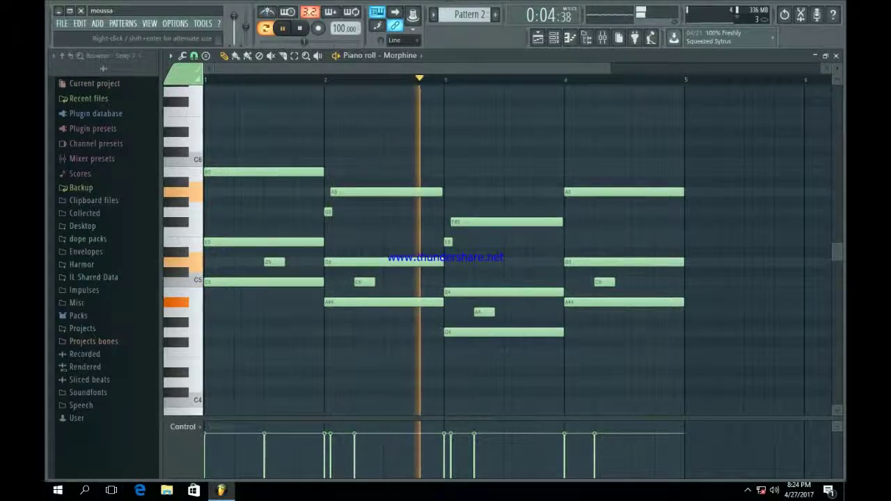
drag(213, 421, 213, 165)
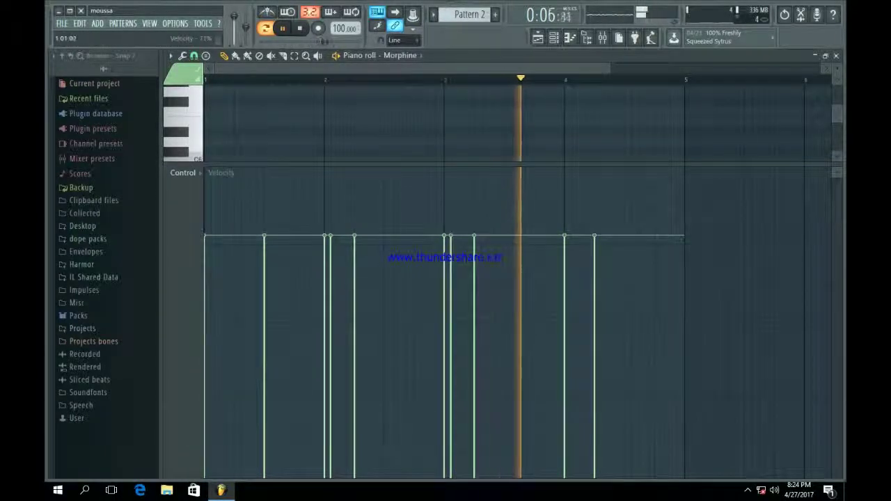
drag(205, 254, 599, 259)
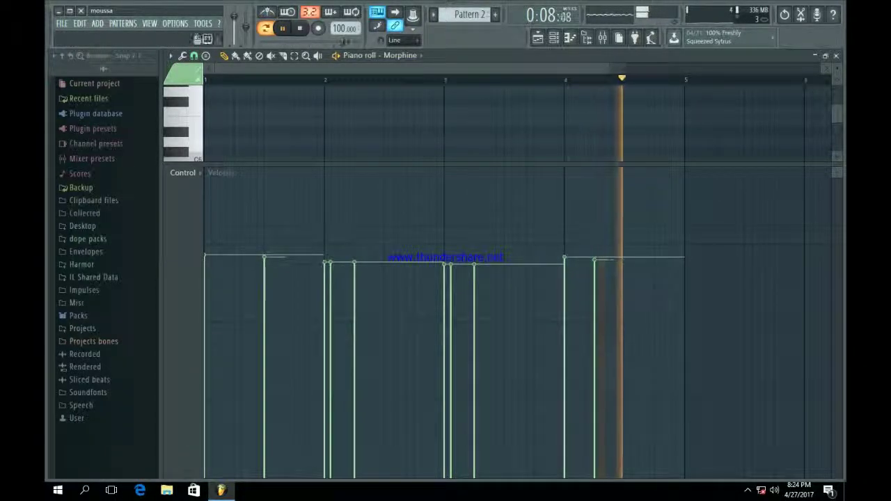
Step: Place four Pattern 2 clips on Track 2 of the playlist across bars 1 to 16, aligned with the start of bar 1
key(F5)
key(space)
drag(233, 133, 532, 133)
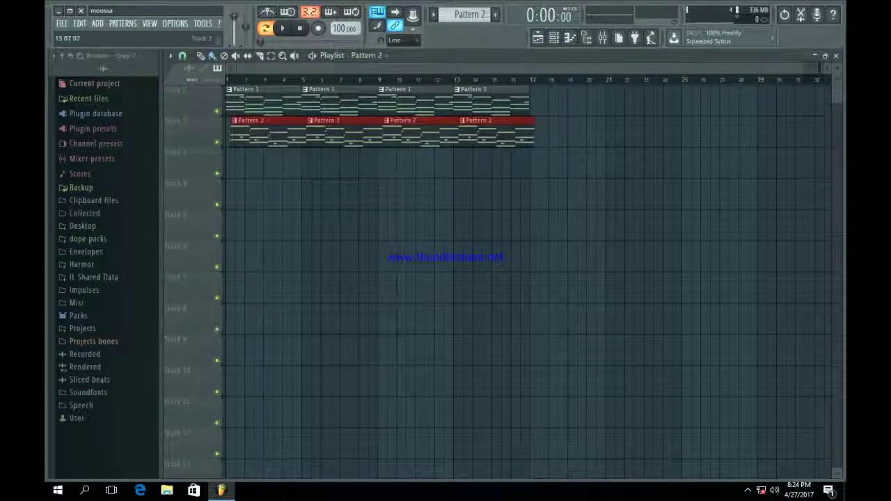
key(shift+Left)
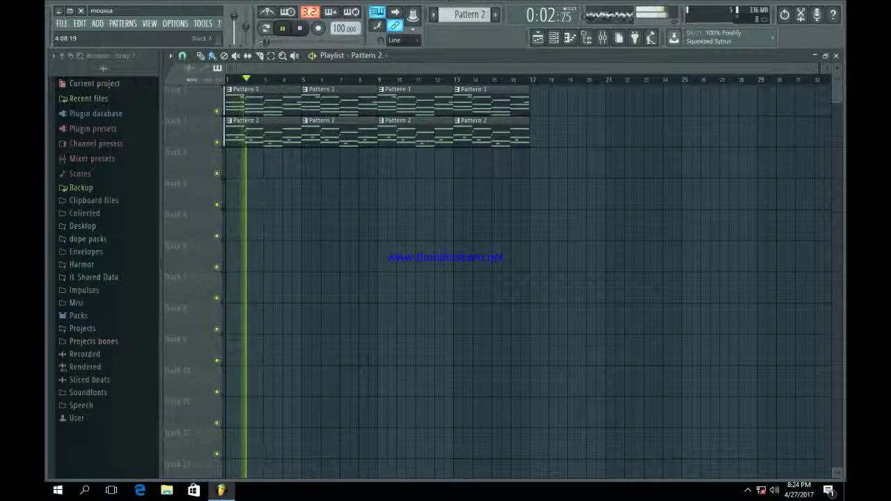
Step: Switch to the empty Pattern 3 and add a second Morphine synthesizer channel
key(F6)
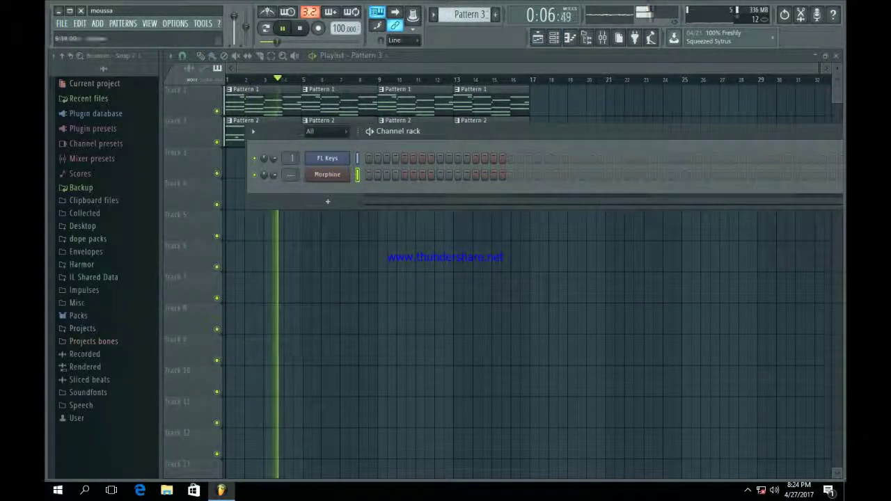
key(F6)
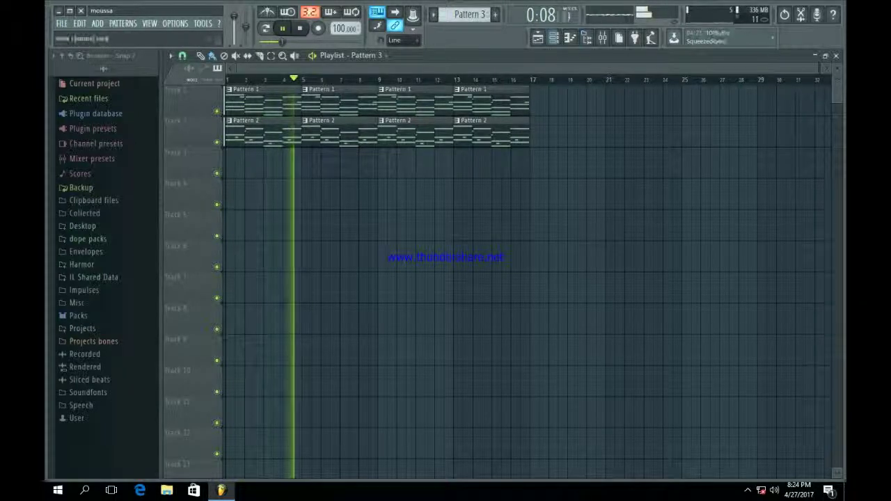
key(F6)
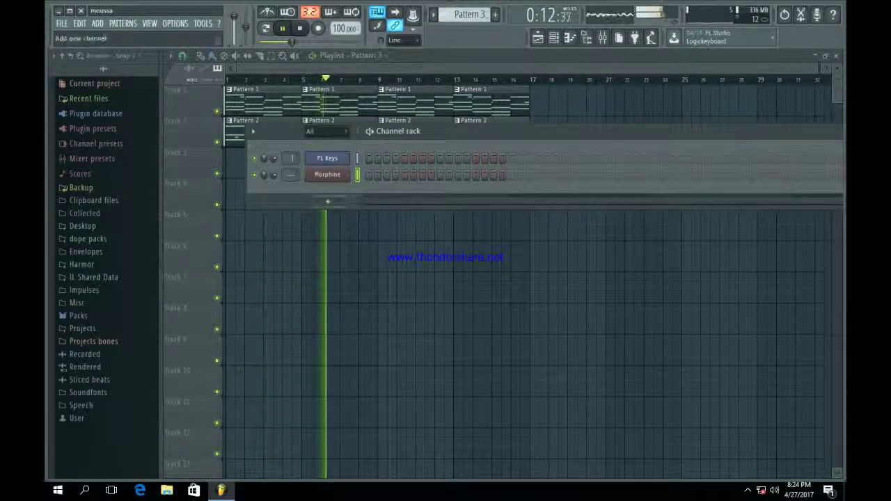
click(327, 202)
click(428, 130)
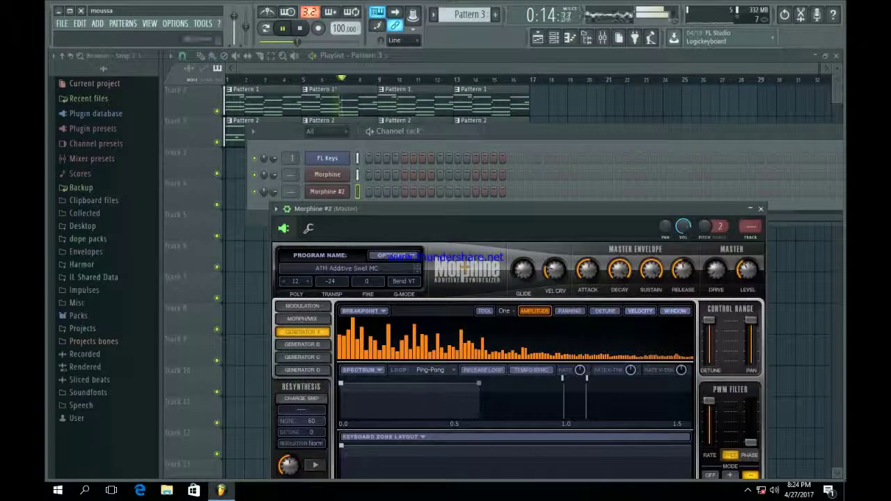
drag(418, 207, 390, 103)
Step: Audition presets in Morphine #2's Bass bank and load BAS Elec Bass P Hook NUC
click(320, 163)
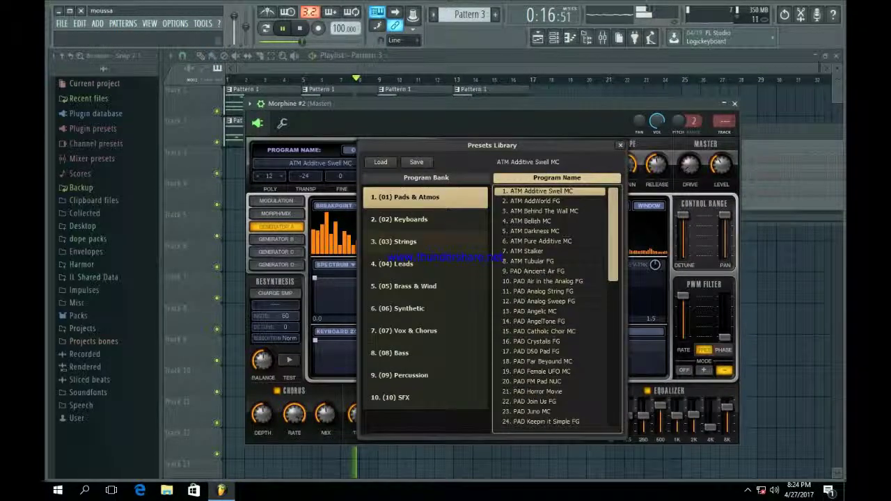
click(392, 353)
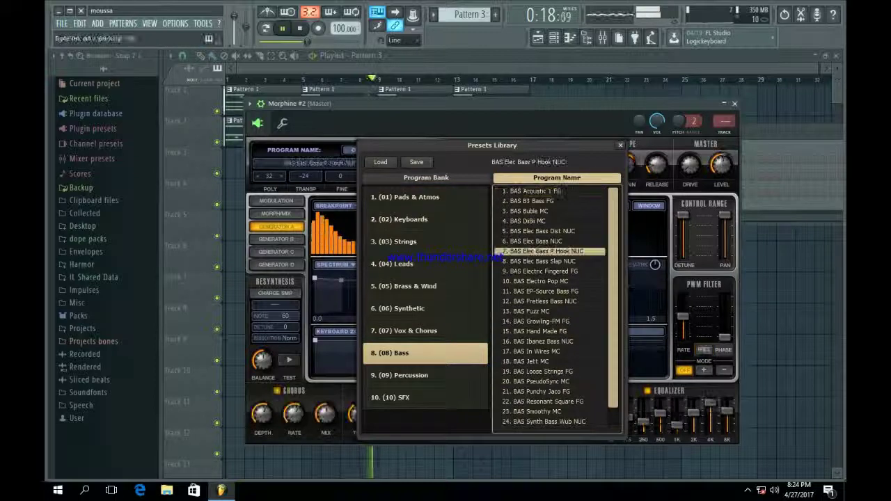
click(547, 250)
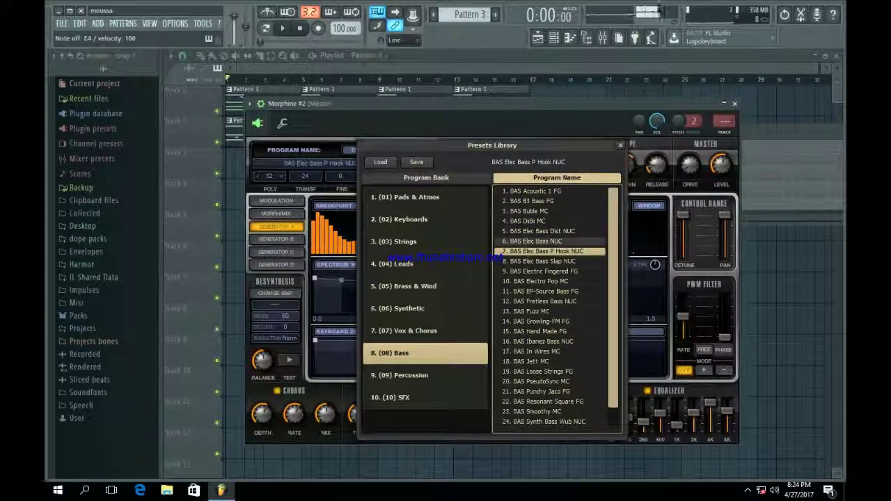
key(Up)
key(Down)
key(Down)
key(Down)
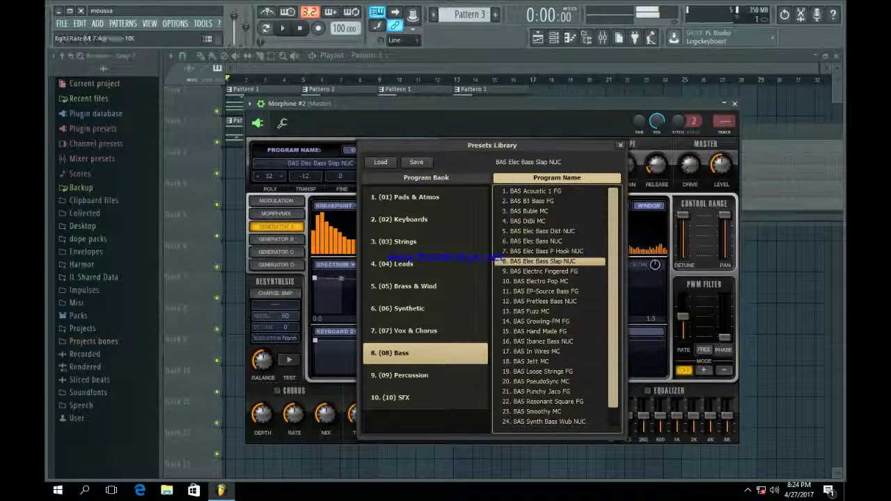
key(Up)
key(Escape)
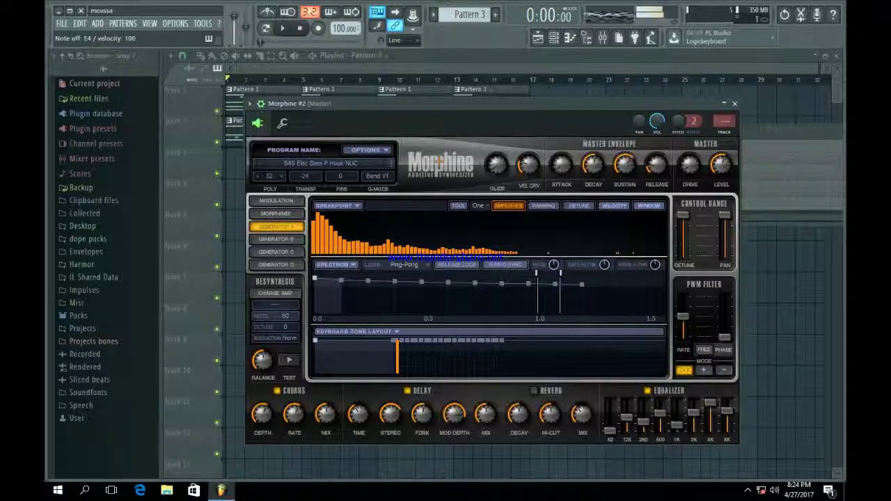
click(734, 104)
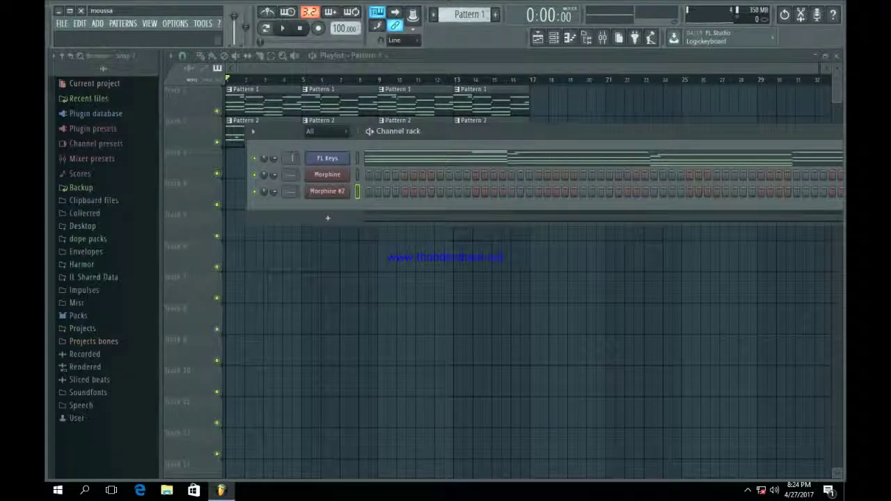
Step: Paste the FL Keys notes from Pattern 1 into Morphine #2 in Pattern 3 and raise their velocities
key(F4)
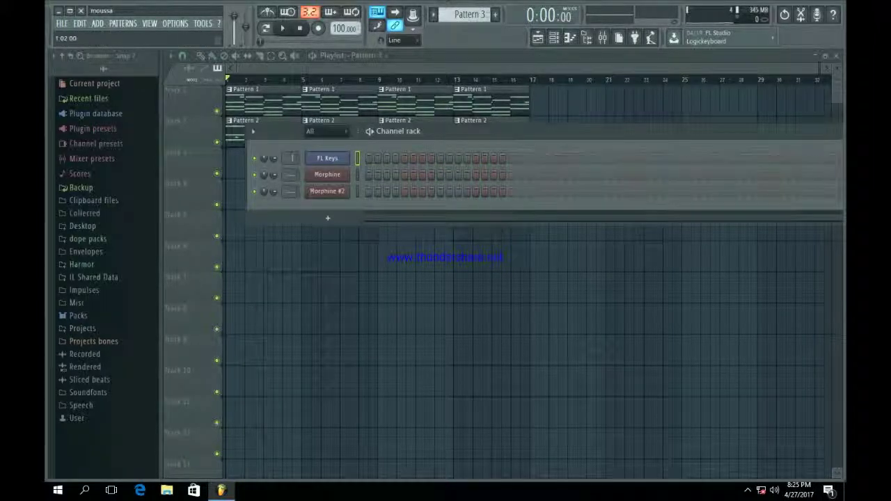
key(ctrl+v)
key(F7)
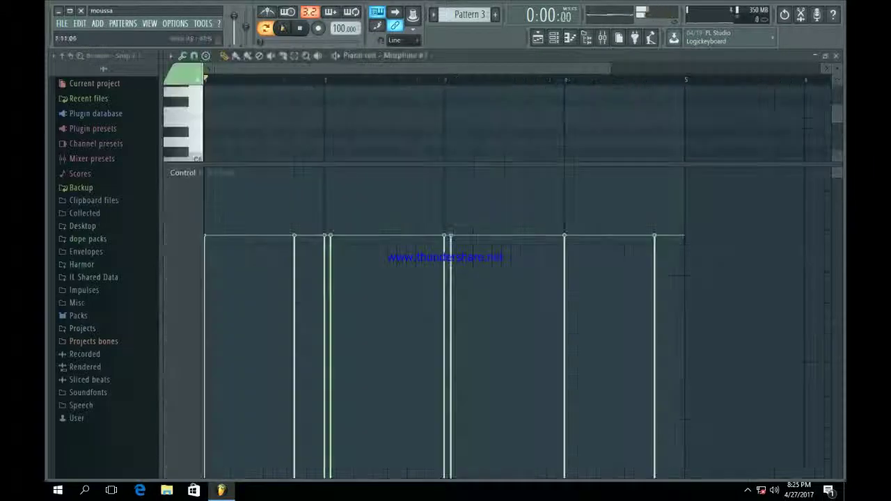
drag(322, 209, 679, 219)
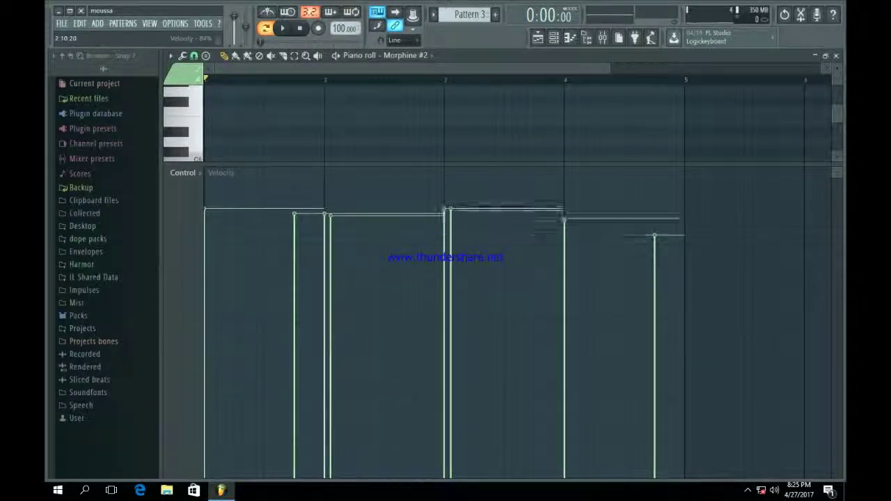
drag(446, 165, 446, 476)
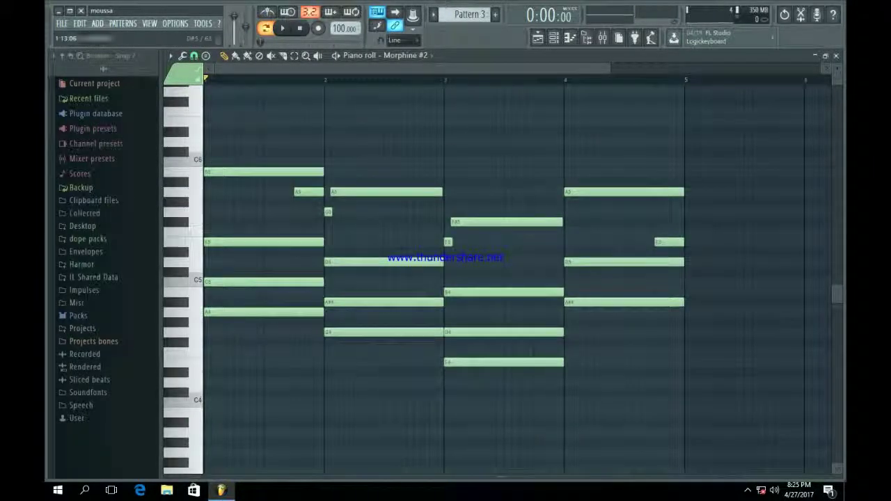
Step: Delete the upper notes in bars 1 and 2 during playback, keeping only the long A4 and G4 bass notes
right_click(296, 172)
right_click(292, 242)
key(space)
right_click(383, 302)
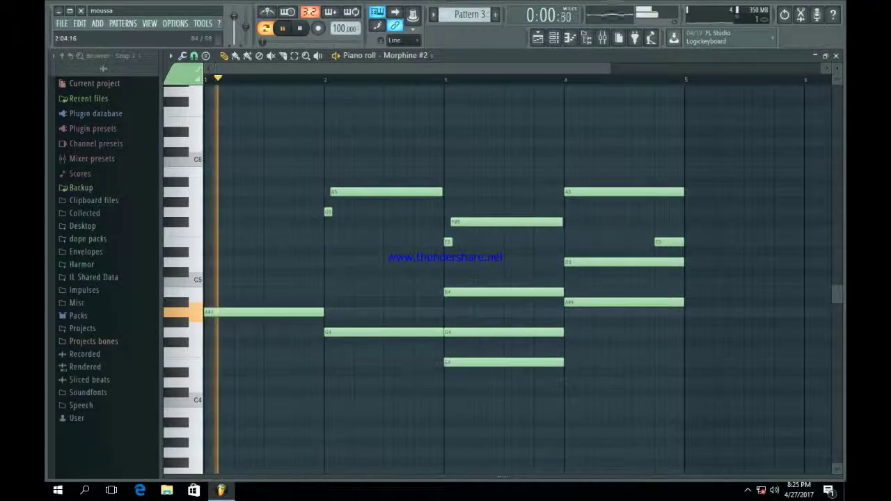
right_click(383, 262)
right_click(328, 212)
right_click(387, 192)
Step: Delete the other notes in bars 3 and 4, keeping only the long E4 and A#4 bass notes
right_click(507, 221)
right_click(448, 241)
right_click(505, 292)
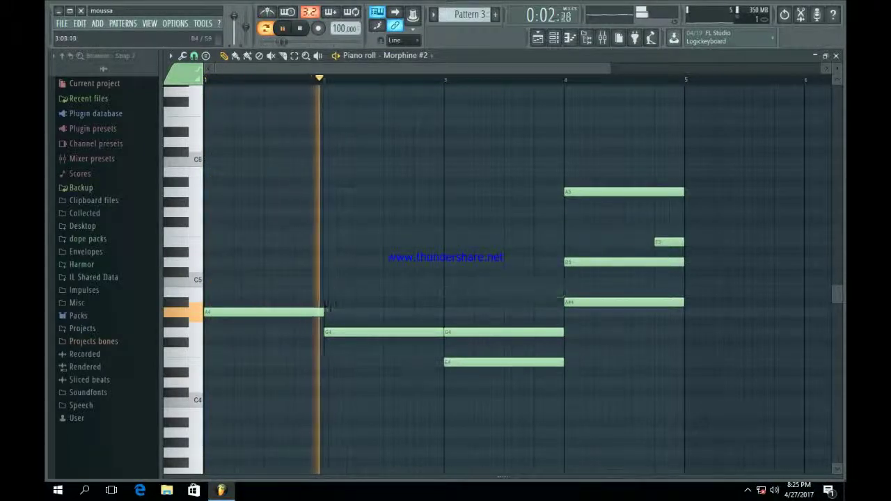
right_click(504, 332)
right_click(623, 262)
right_click(624, 191)
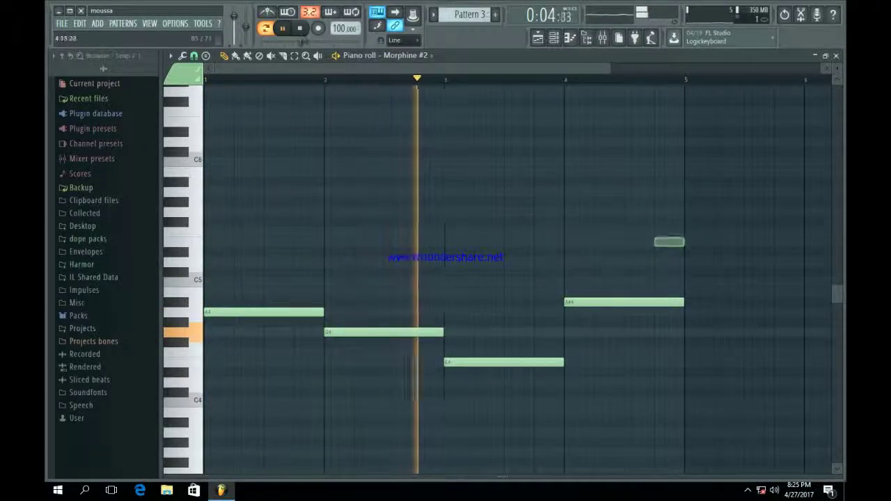
right_click(668, 242)
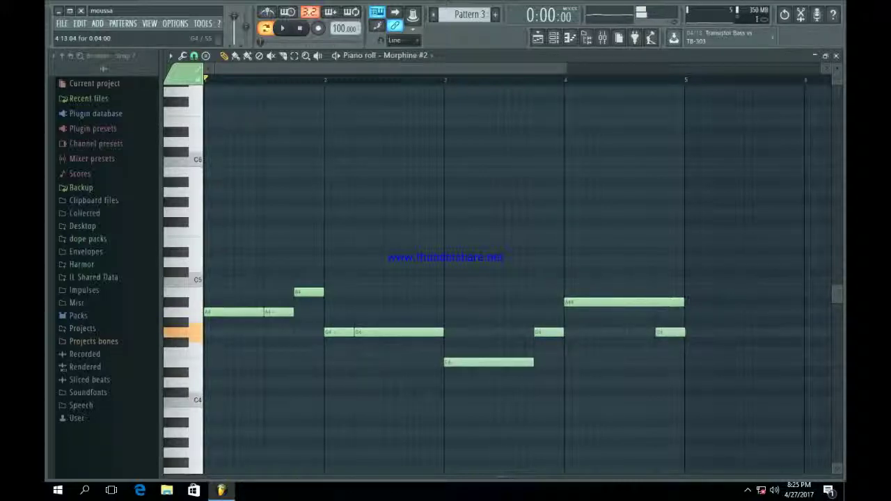
Step: Play the bass line and undo the last change to bar 4's short closing note
key(space)
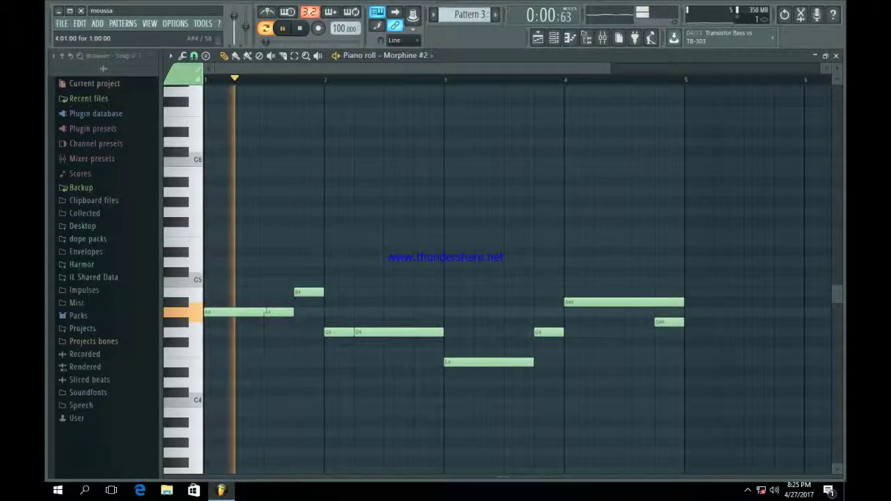
key(ctrl+z)
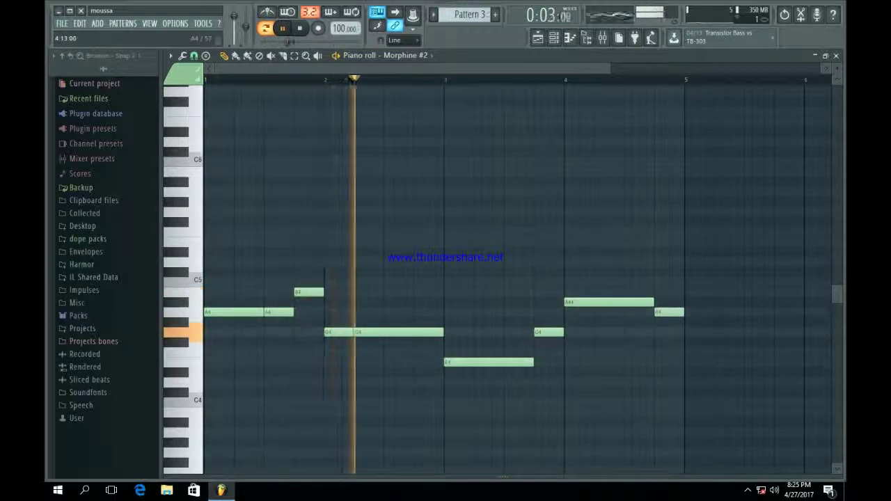
key(space)
Step: Select all the bass notes, play the pattern, and raise their velocities in a curve that dips slightly around bar 3
drag(711, 424, 207, 269)
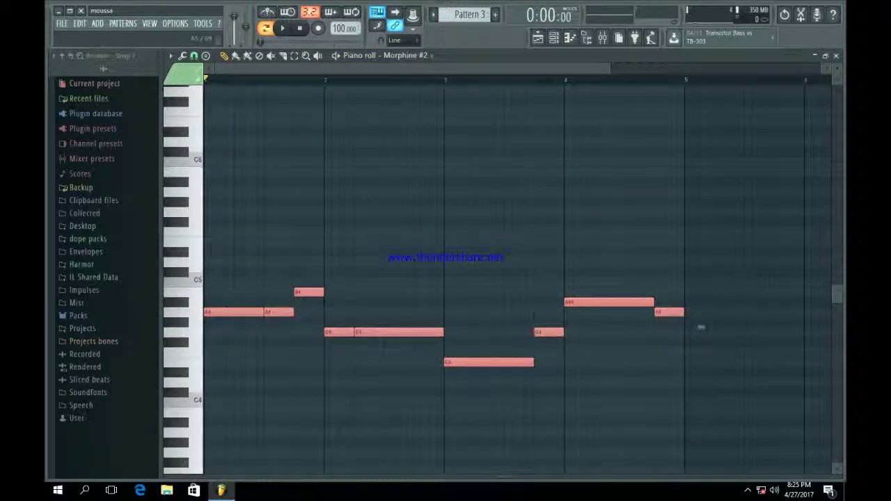
mouse_move(700, 328)
mouse_down()
mouse_move(701, 207)
mouse_move(701, 327)
mouse_up()
key(space)
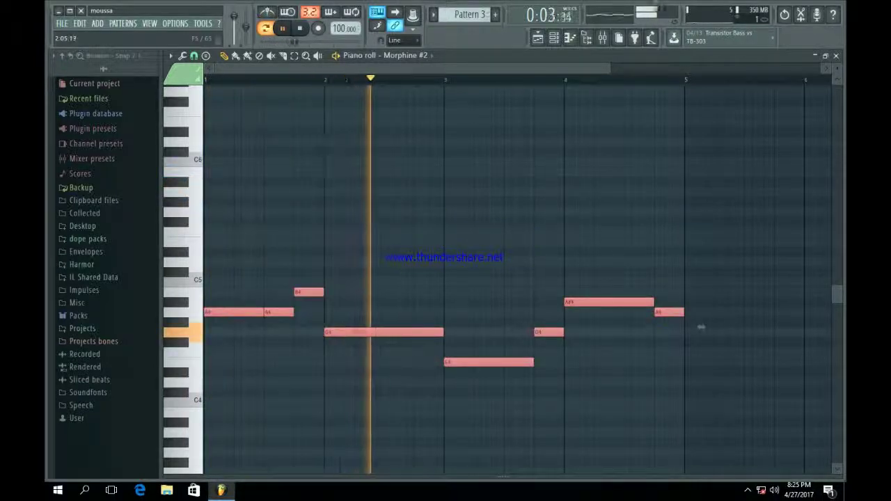
drag(503, 477, 503, 113)
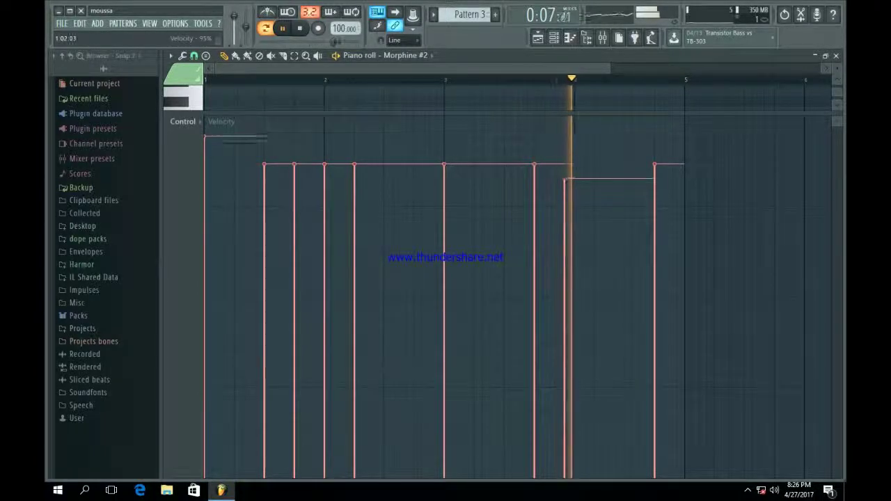
mouse_move(205, 135)
mouse_down()
mouse_move(487, 159)
mouse_move(656, 139)
mouse_up()
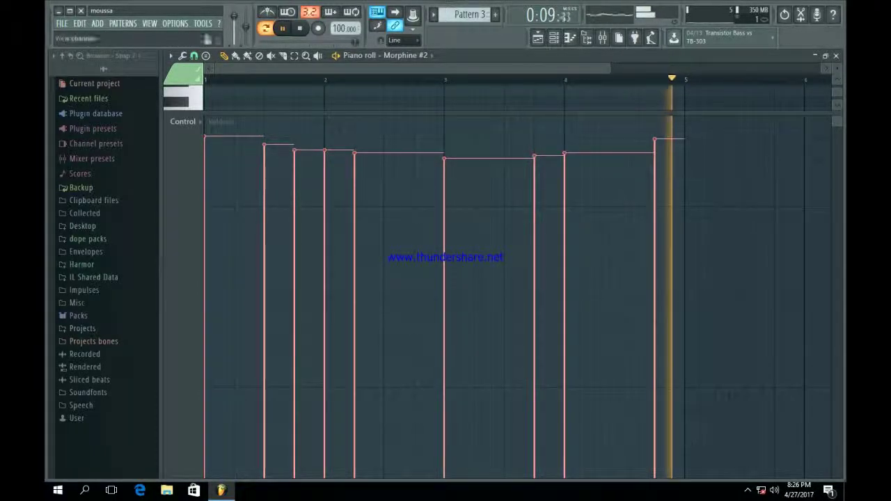
Step: Make the Morphine #2 channel cut itself, using cut group 3 by 3
key(F6)
click(327, 191)
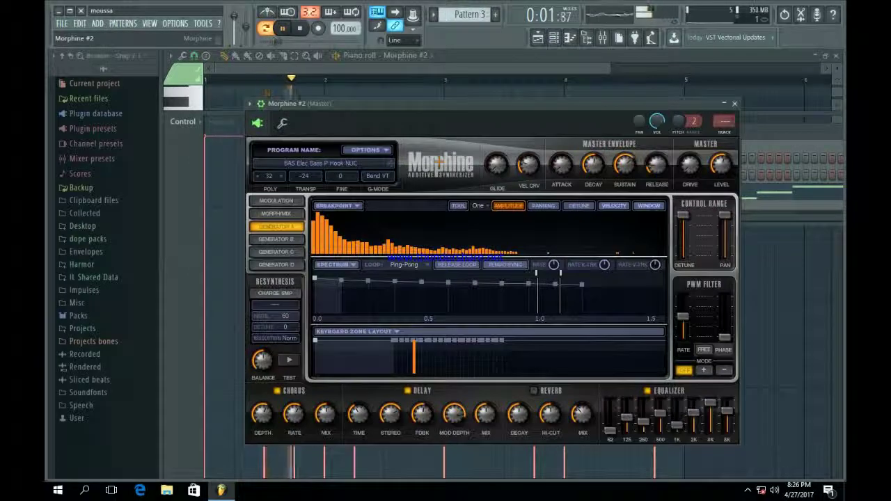
click(281, 126)
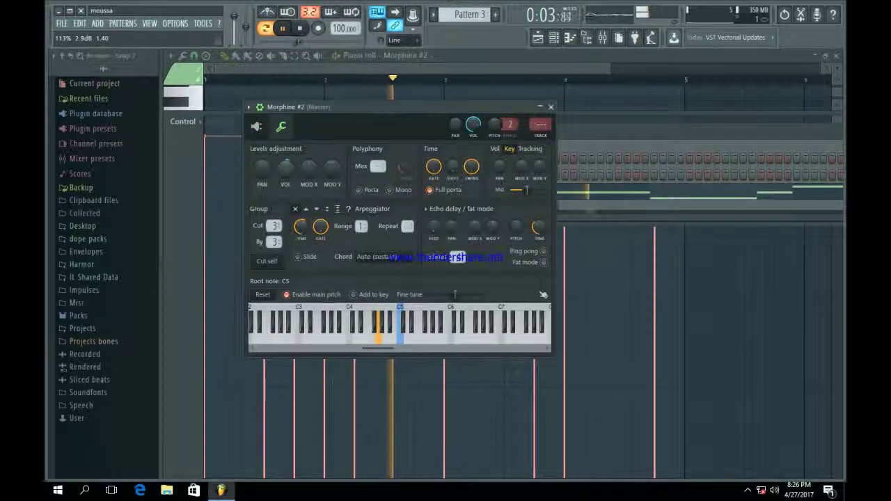
key(Escape)
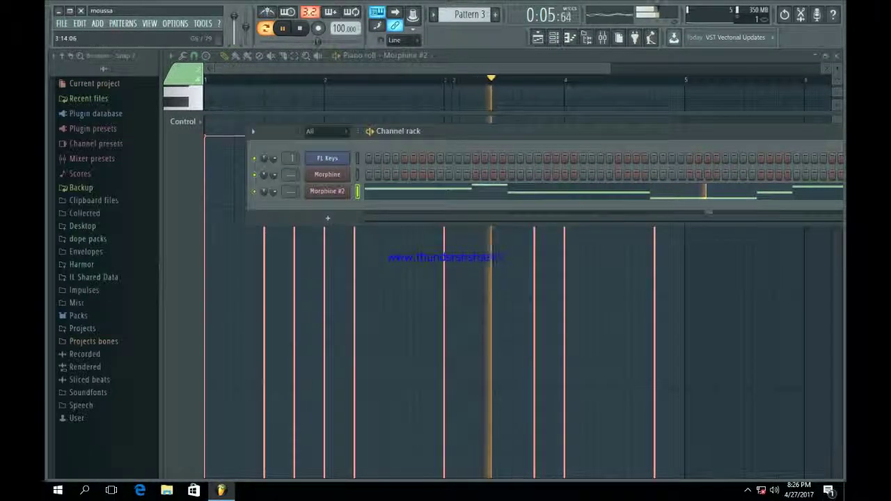
Step: Route Morphine #2 to mixer track 2 and add Fruity Parametric EQ 2 in slot 1, with band 7 cutting the high frequencies
click(327, 191)
key(F9)
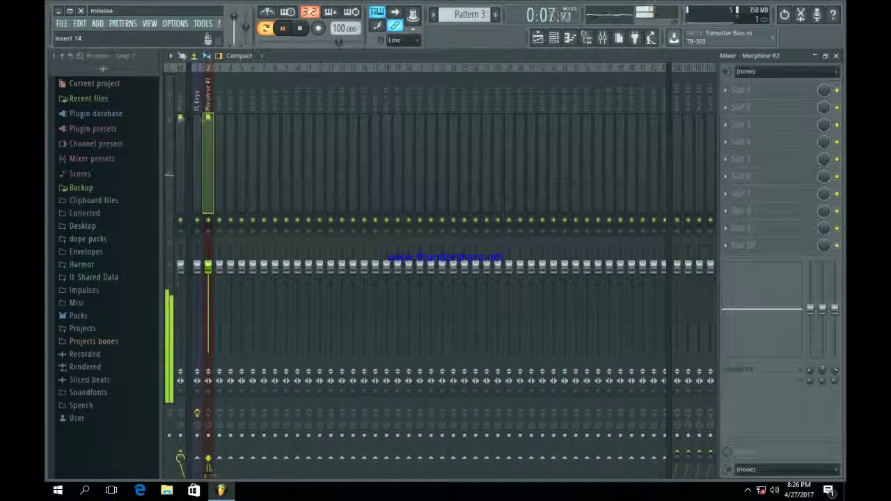
click(742, 90)
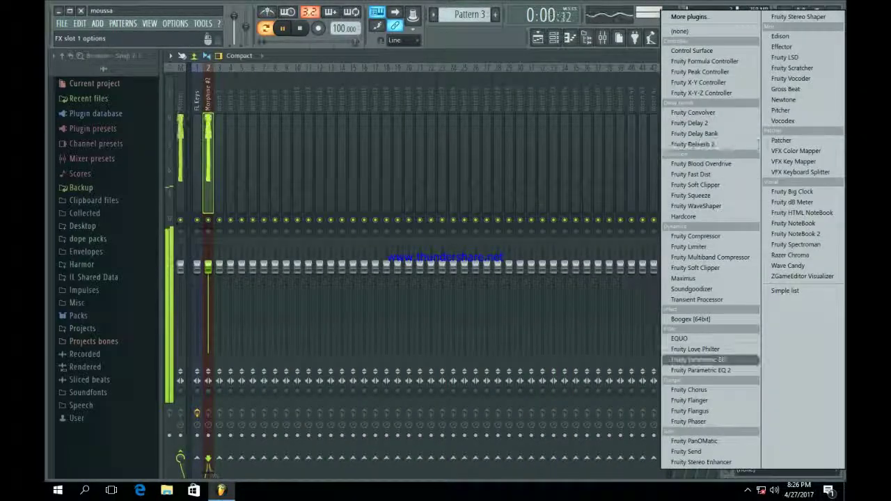
click(697, 366)
drag(582, 285, 583, 334)
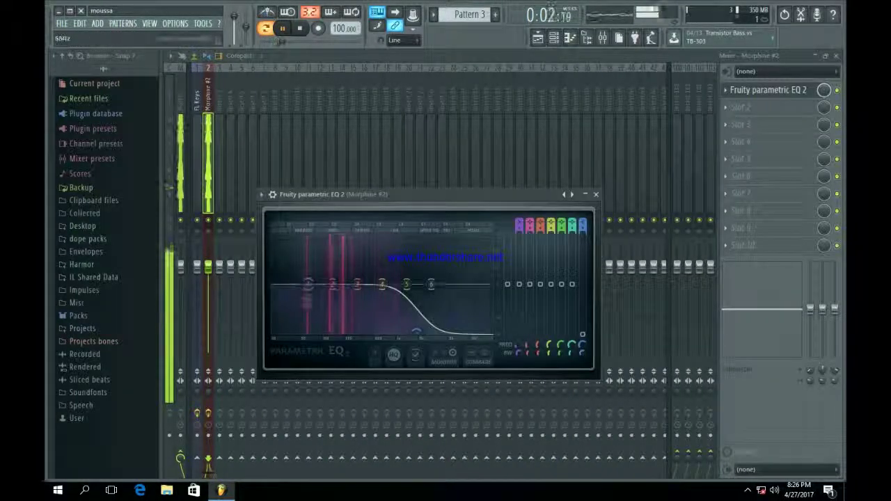
Step: Pull band 1 of the Morphine #2 EQ down to its minimum to cut the low frequencies, and return to the playlist
drag(519, 284, 518, 334)
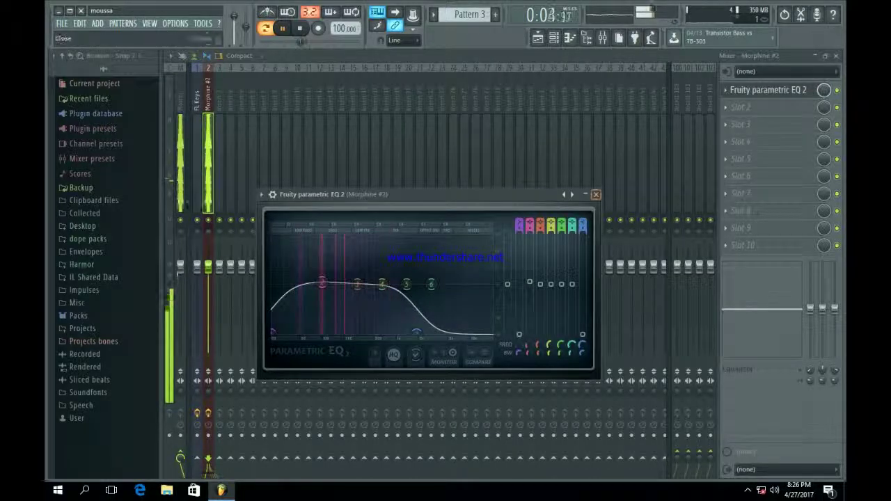
click(596, 194)
click(537, 37)
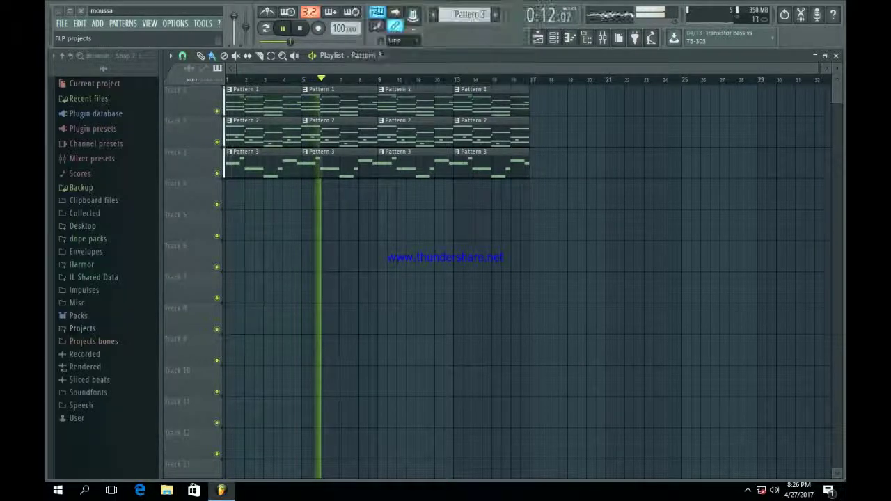
Step: Stop playback and audition 50 dre kick and 50 Cent Snare 1 from the Dr. Dre Sample Kit in the sample packs
click(78, 315)
scroll(105, 279, down, 6)
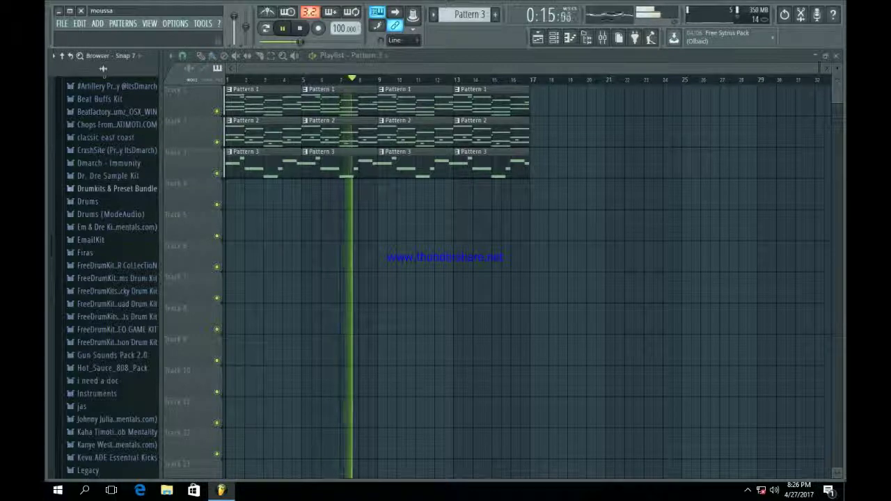
click(108, 176)
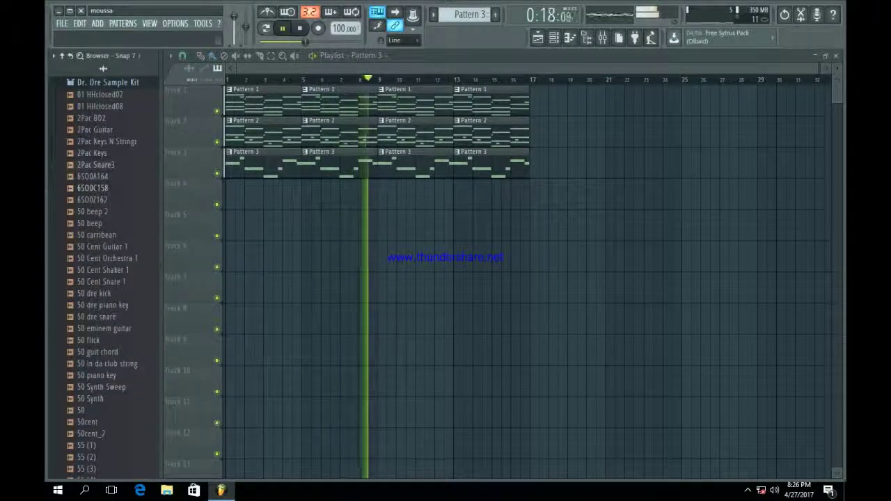
click(98, 293)
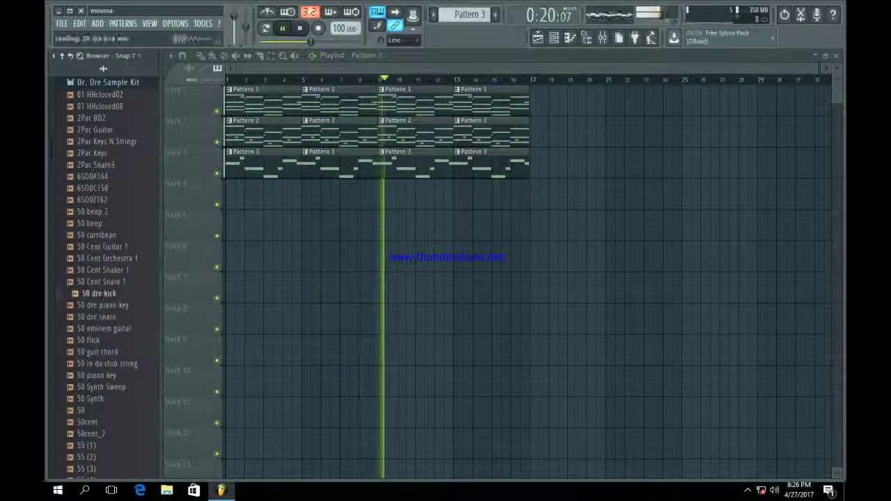
key(space)
click(99, 282)
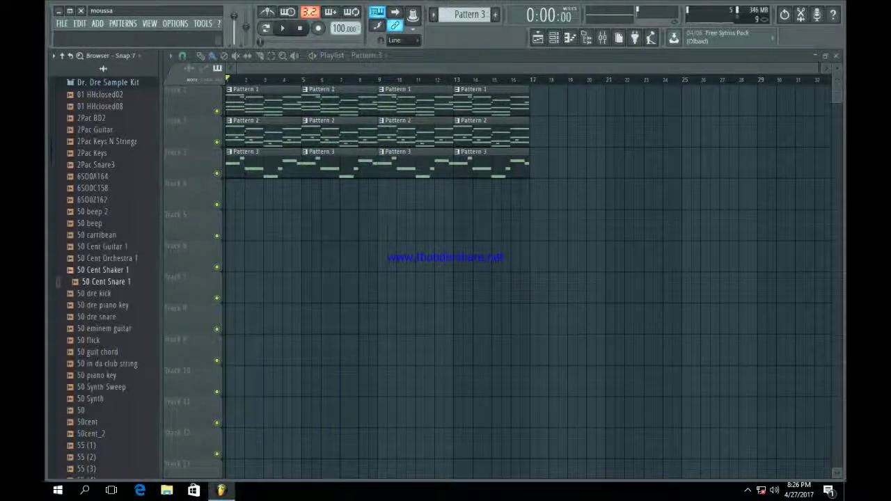
Step: Switch from the Dr. Dre Sample Kit to the Eminem Drum Pack Kit inside the Em & Dre pack, and audition its snares
click(108, 83)
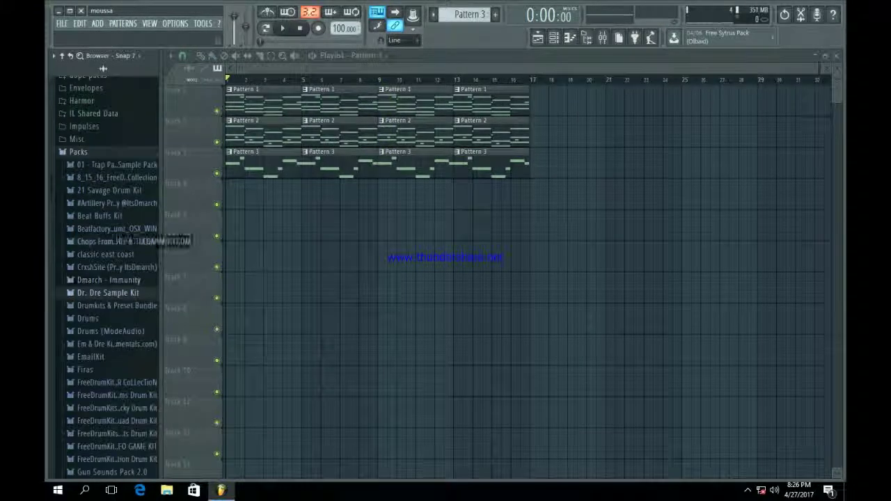
click(117, 344)
scroll(108, 278, down, 3)
click(111, 315)
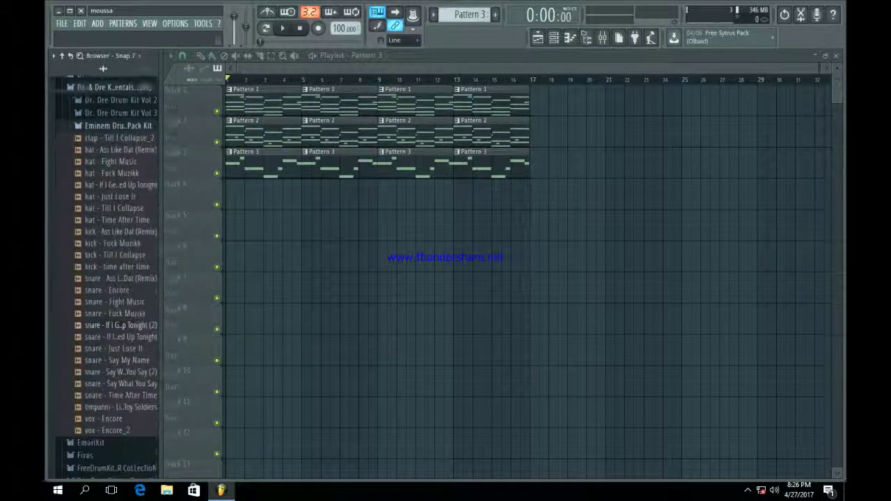
scroll(108, 279, down, 5)
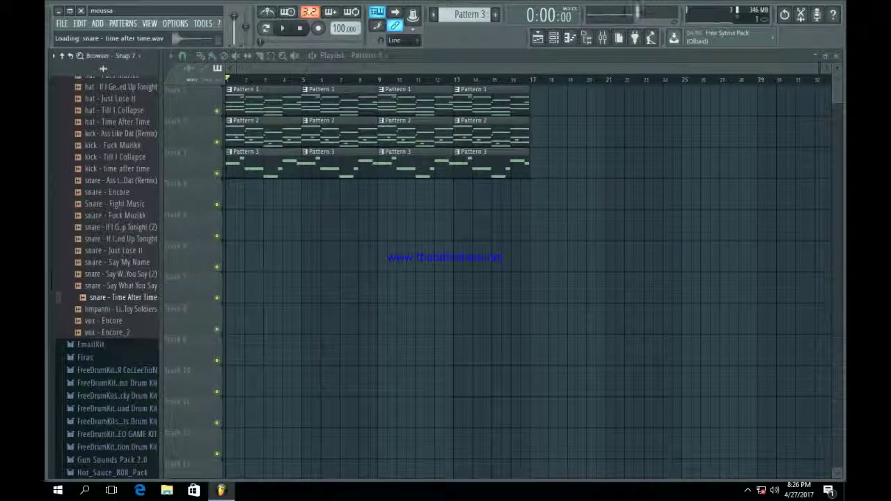
Step: Load the samples snare - Time After Time and snare - Just Lose It into new channels
right_click(119, 298)
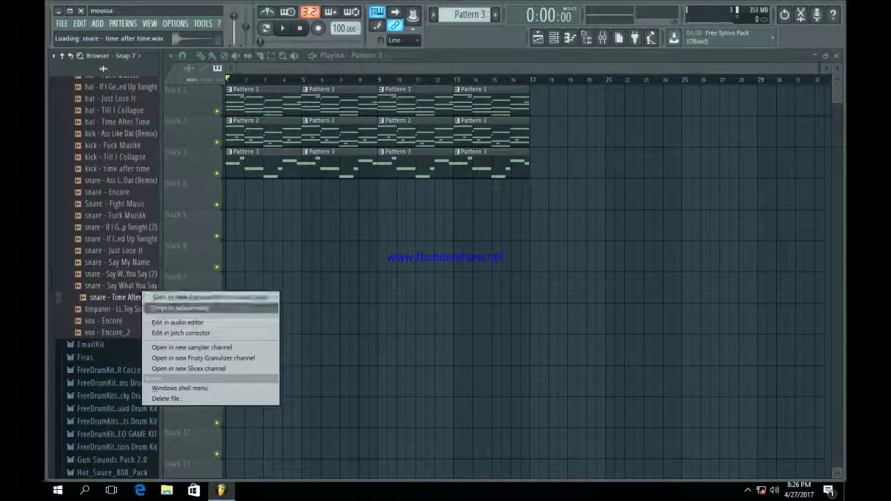
click(175, 309)
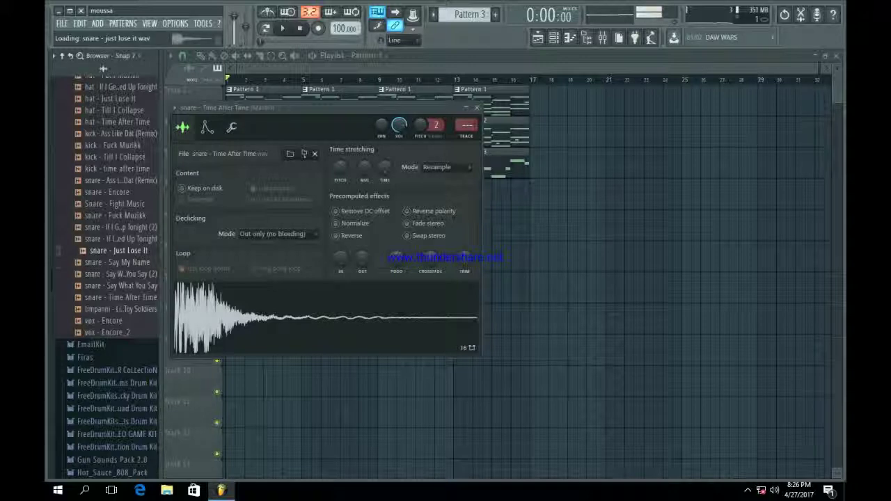
right_click(128, 248)
click(174, 259)
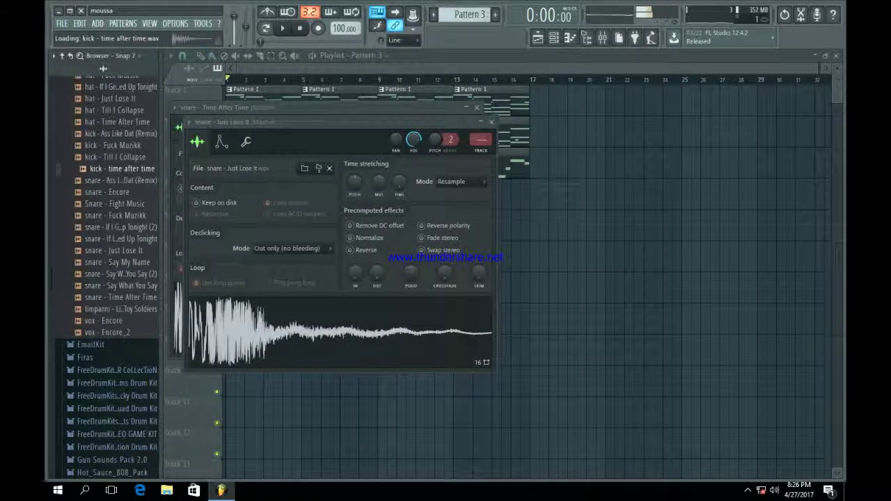
Step: Audition the hat samples and clap - Till I Collapse_2 in the Eminem Drum Pack Kit
scroll(112, 279, up, 4)
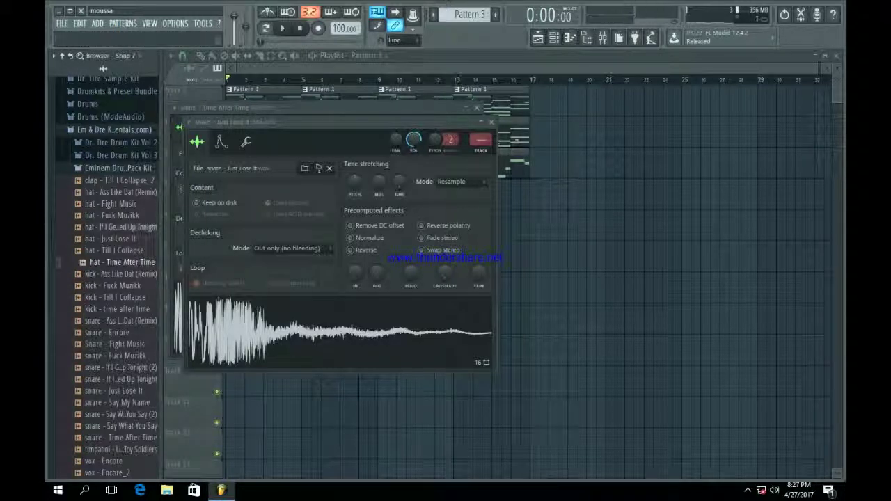
drag(104, 203, 104, 180)
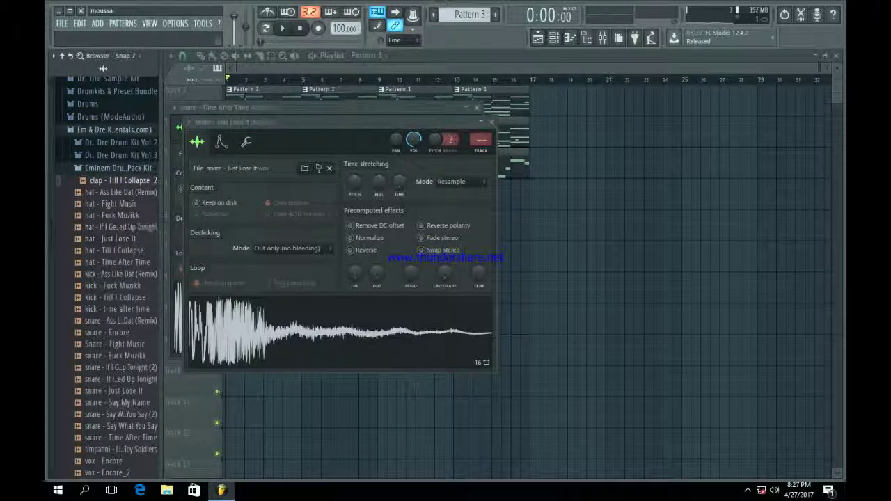
drag(103, 68, 103, 68)
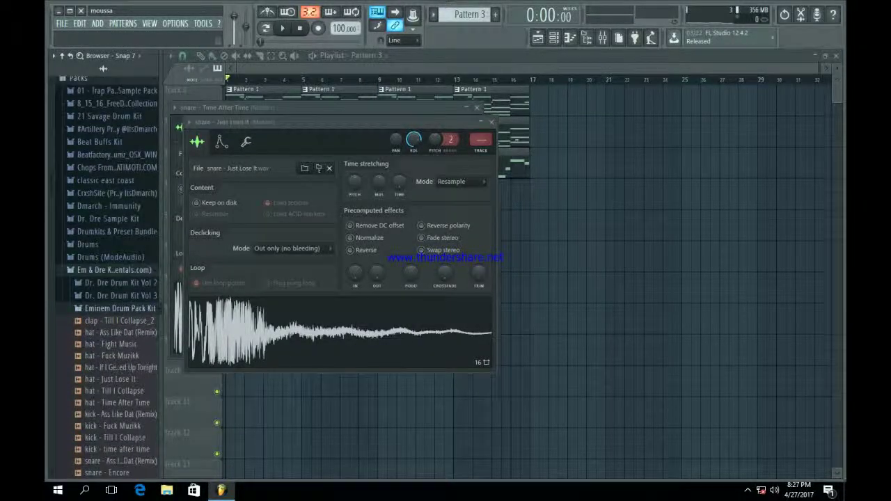
scroll(111, 313, down, 1)
Step: Reopen the Dr. Dre Sample Kit, audition its samples, and load BAD_BOYZ into a new channel
click(135, 179)
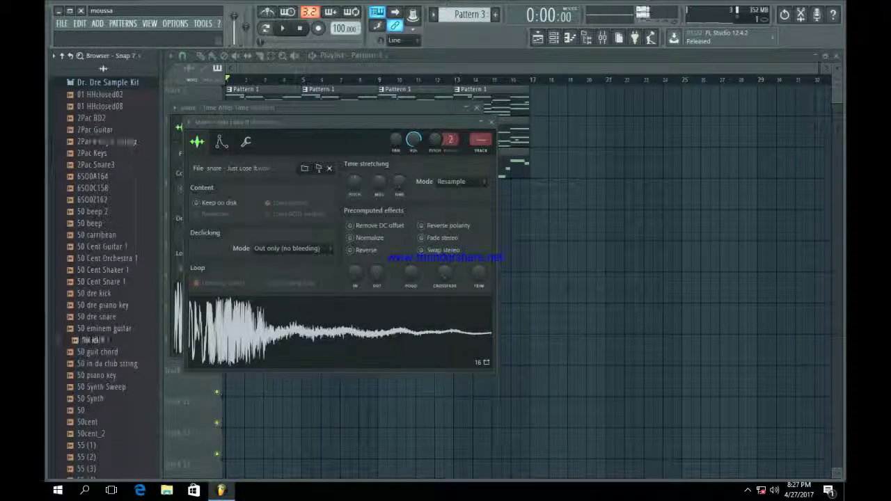
scroll(105, 279, down, 4)
scroll(103, 278, down, 2)
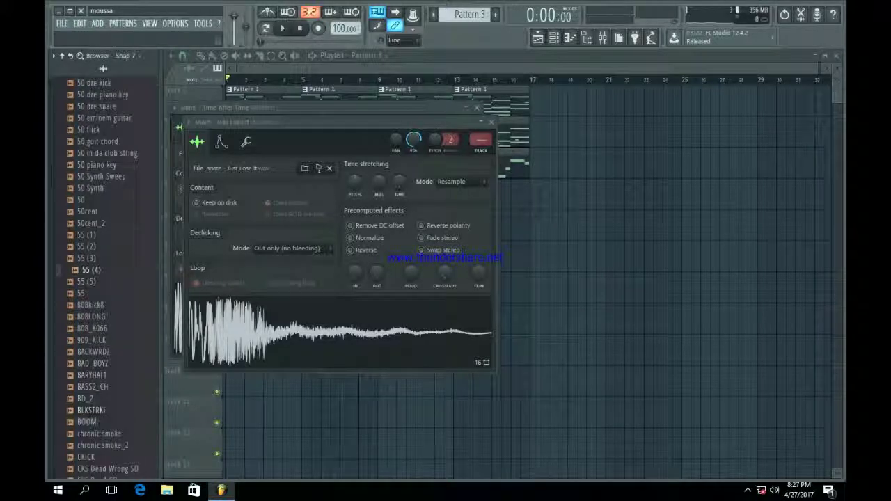
scroll(98, 411, down, 2)
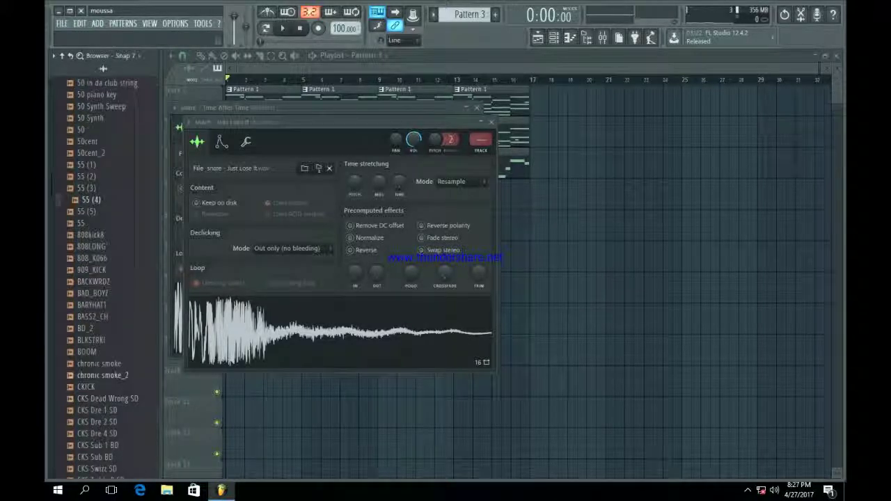
scroll(97, 278, down, 4)
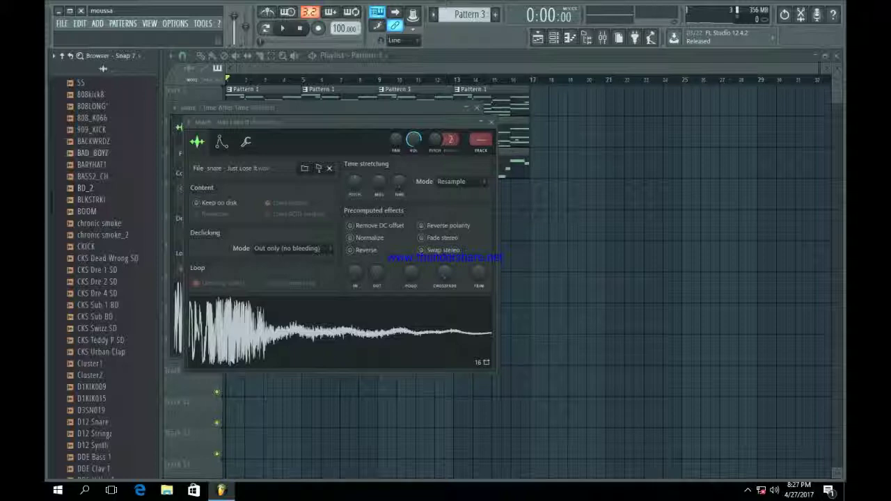
right_click(105, 151)
click(139, 162)
Step: Load DDE Kick 1 from the Dr. Dre Sample Kit into a new sampler channel, and close all the sample windows
scroll(105, 279, down, 6)
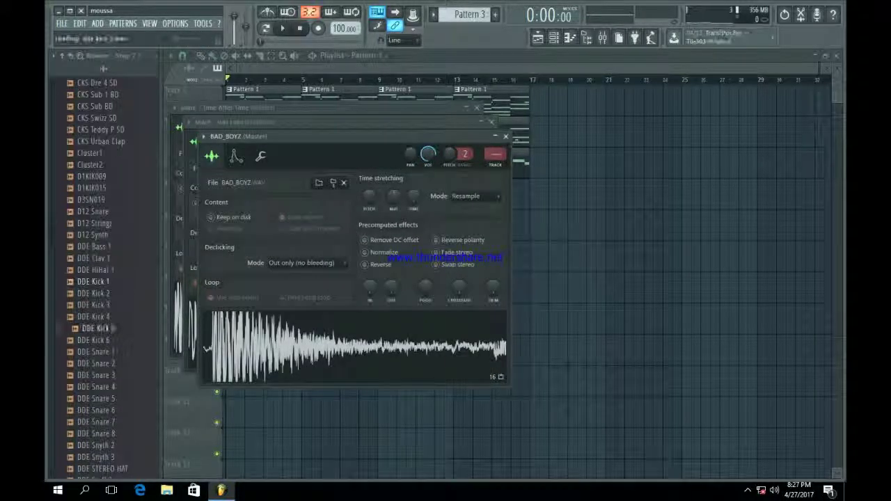
right_click(115, 281)
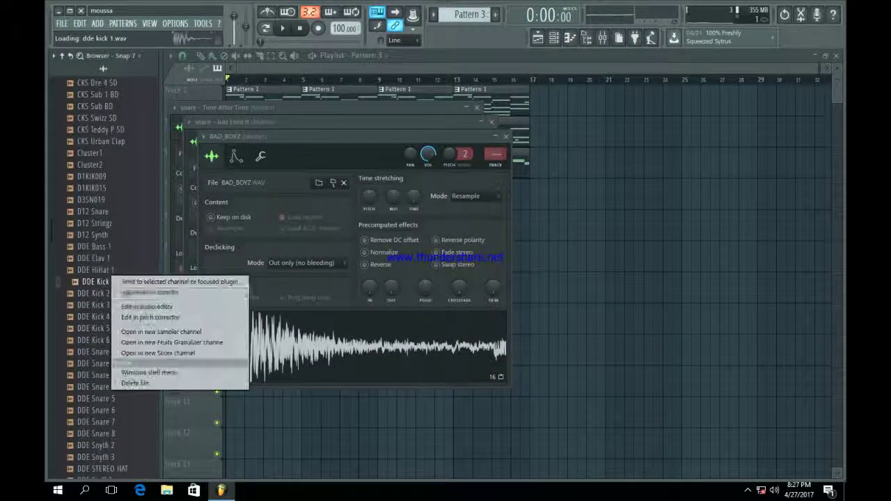
click(161, 332)
click(505, 136)
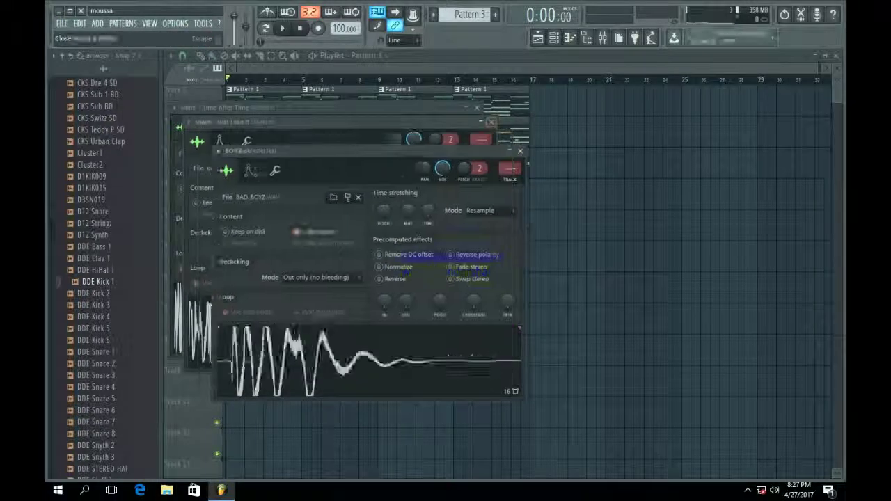
click(492, 121)
click(477, 107)
click(521, 150)
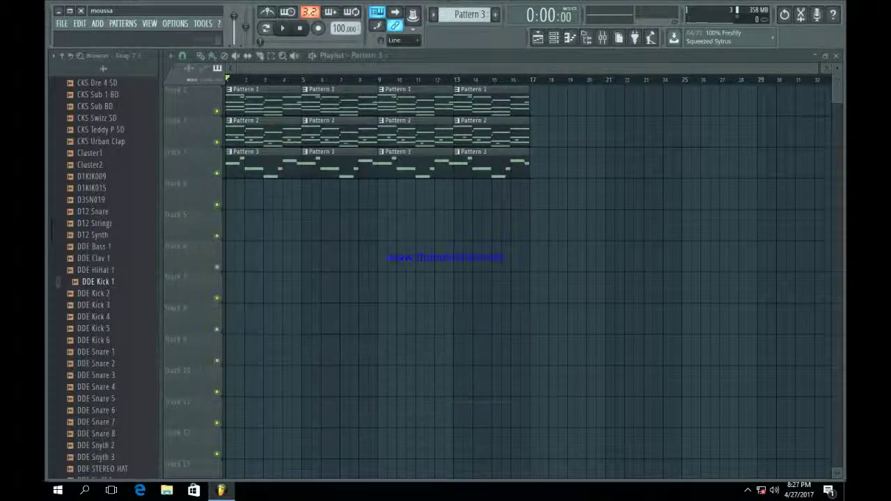
Step: Make the DDE Kick 1 channel cut itself, using cut group 7 by 7
click(555, 37)
click(327, 257)
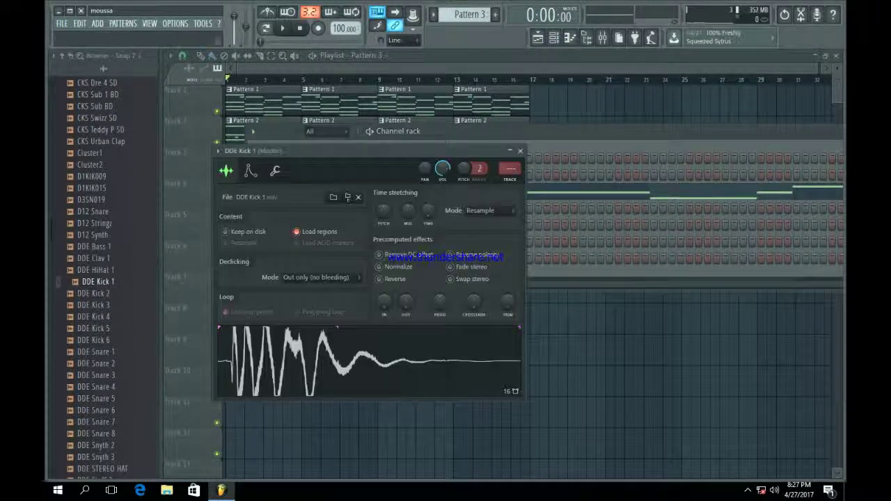
click(275, 171)
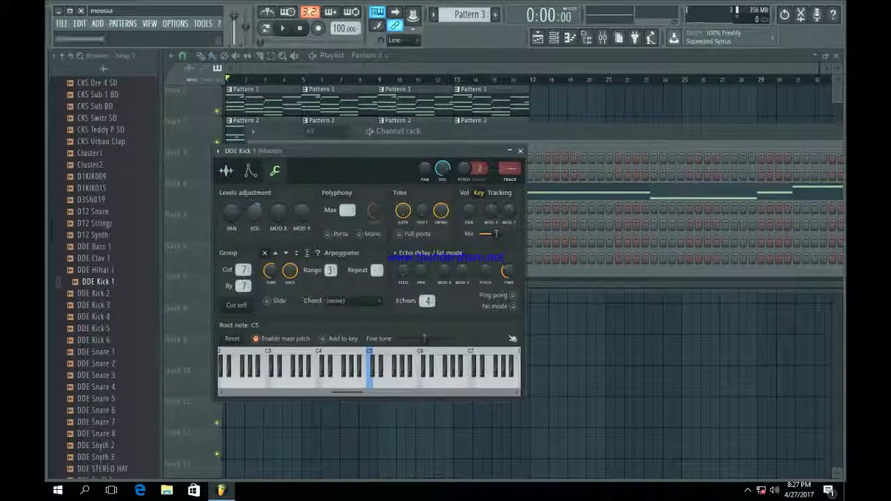
click(520, 151)
Step: Program Pattern 4 with DDE Kick 1 every fourth step and both snares plus BAD_BOYZ on 5, 13, 21 and 29, but Time After Time on 28
key(F4)
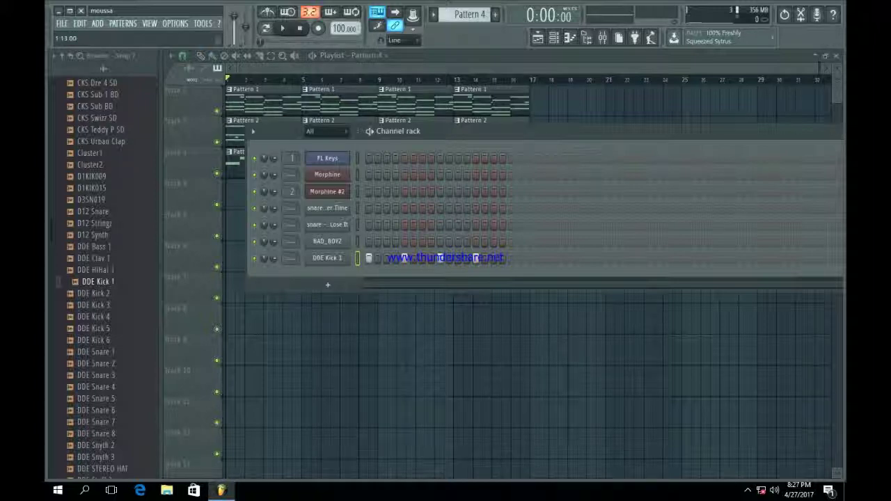
key(space)
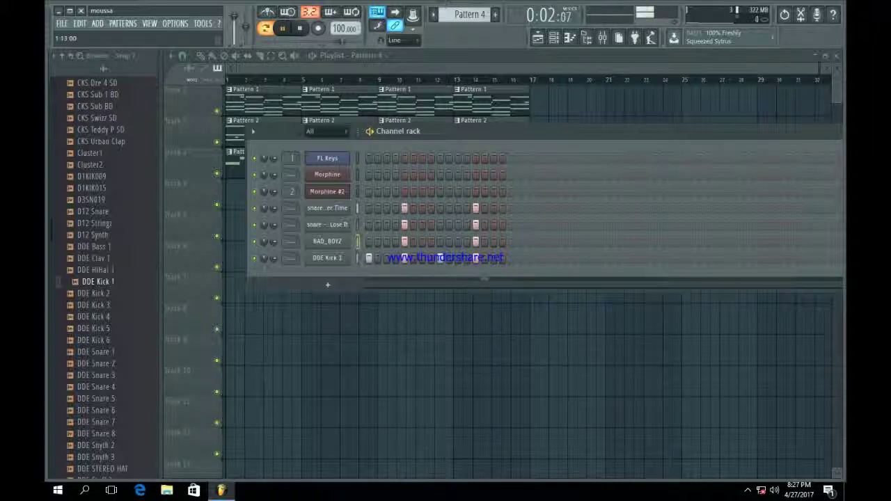
click(512, 257)
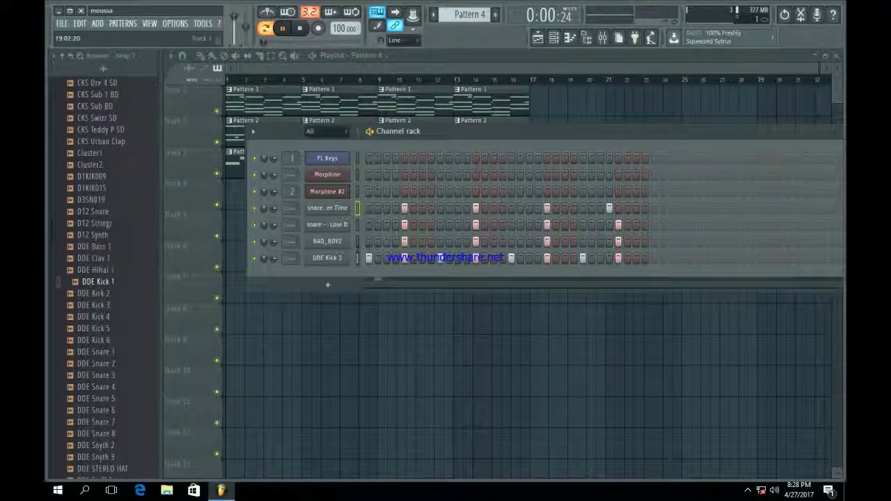
Step: Check the channel settings of the two snares, BAD_BOYZ and DDE Kick 1
click(327, 224)
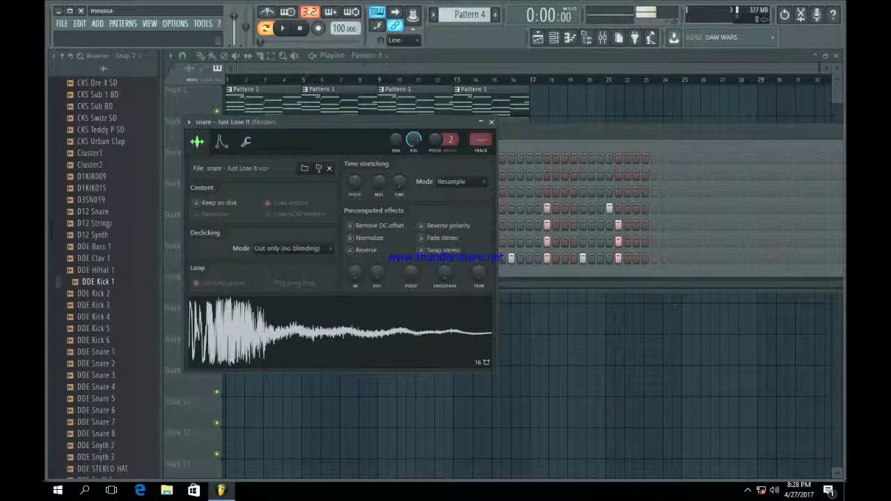
click(327, 224)
click(327, 258)
click(327, 257)
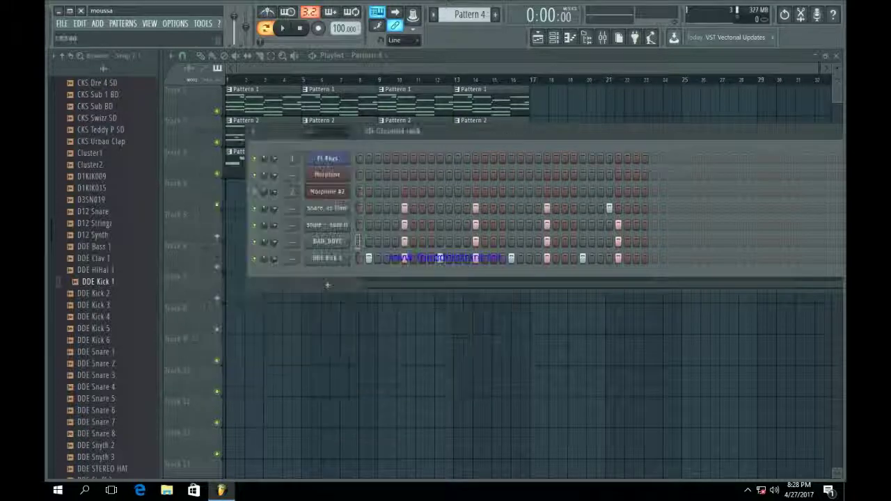
click(327, 241)
click(476, 108)
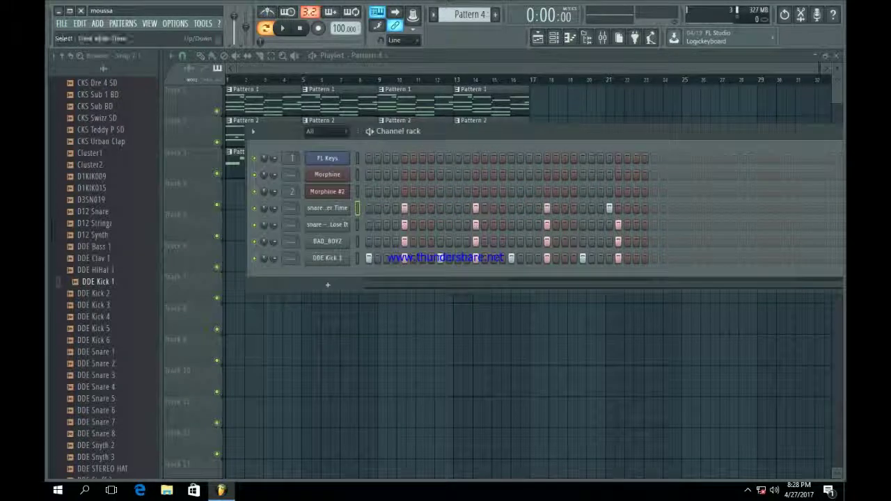
click(327, 207)
click(476, 107)
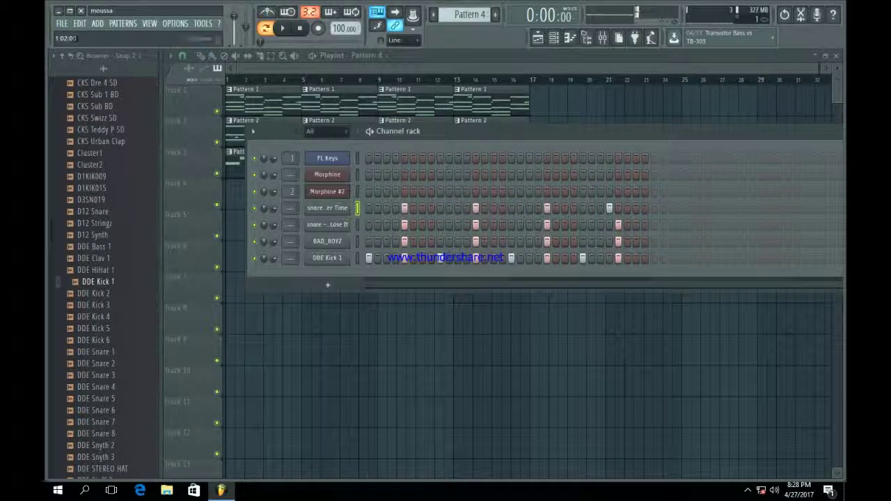
click(328, 258)
click(505, 136)
click(328, 224)
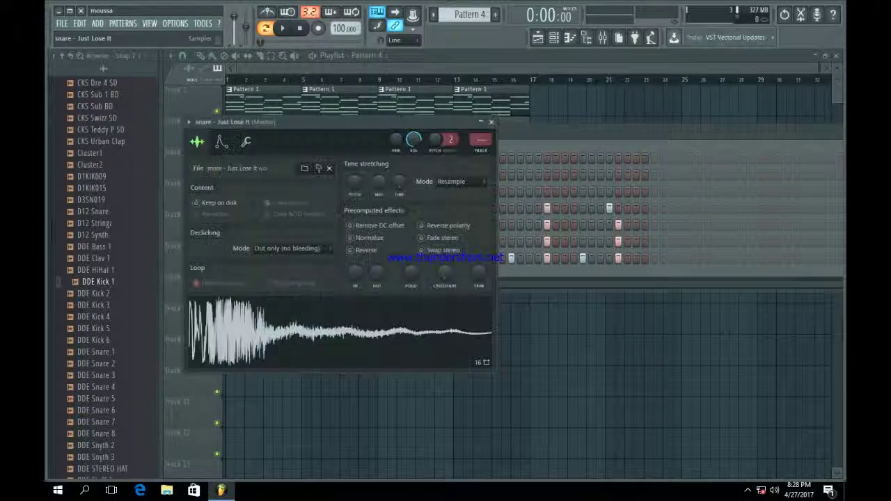
click(491, 122)
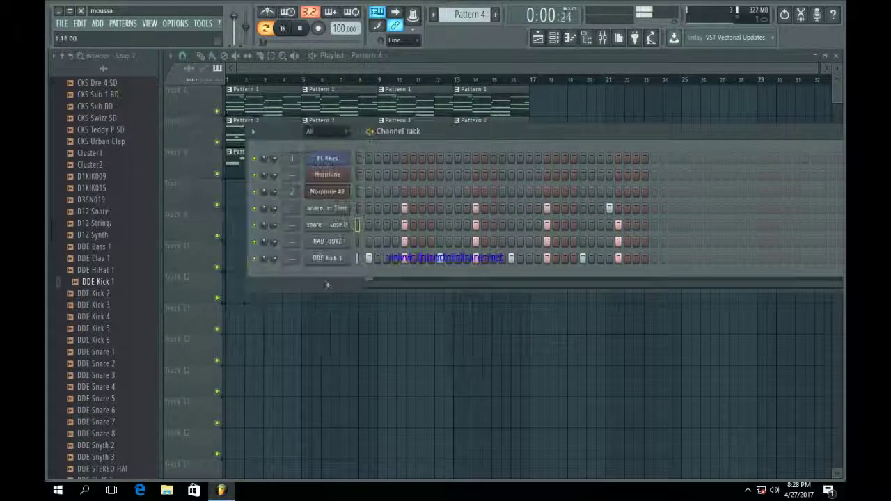
Step: Fill Track 4 of the playlist with Pattern 4 clips from bar 1 through bar 16
click(282, 28)
key(F6)
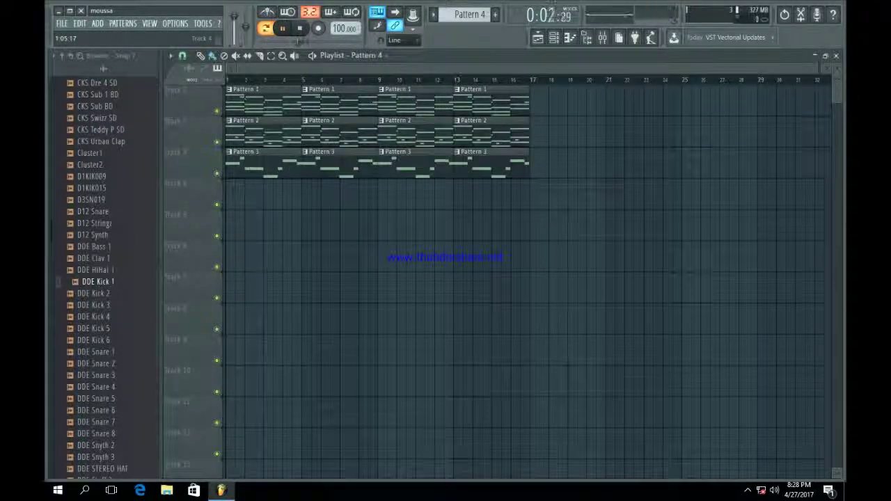
mouse_move(229, 185)
mouse_down()
mouse_move(531, 187)
mouse_move(533, 209)
mouse_up()
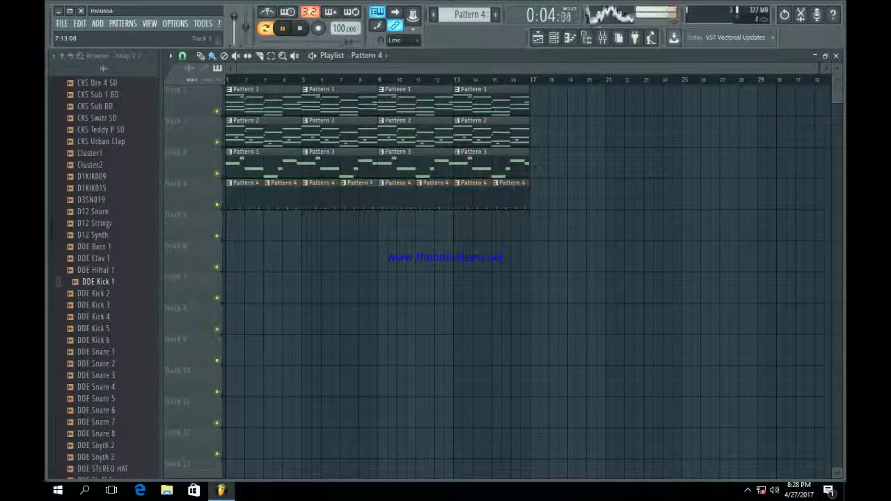
Step: Stop playback and load 01 HHclosed08 from the Dr. Dre Sample Kit into a new sampler channel
scroll(98, 275, up, 10)
key(space)
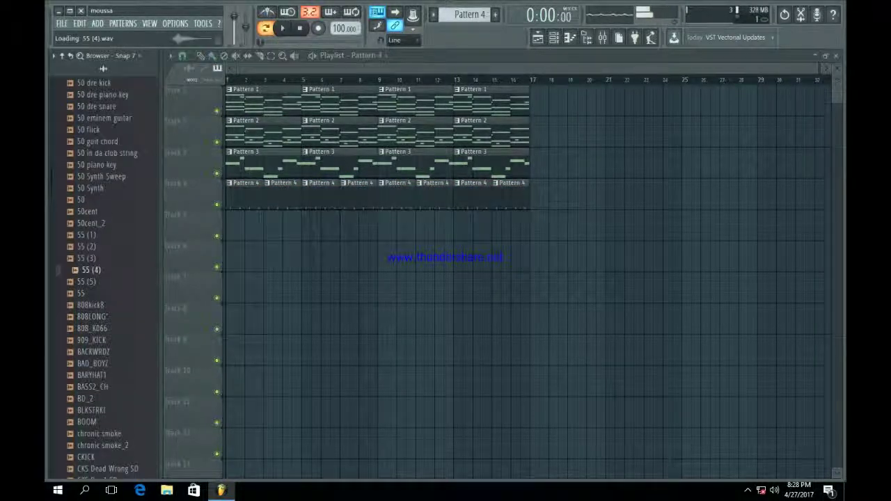
scroll(97, 275, up, 5)
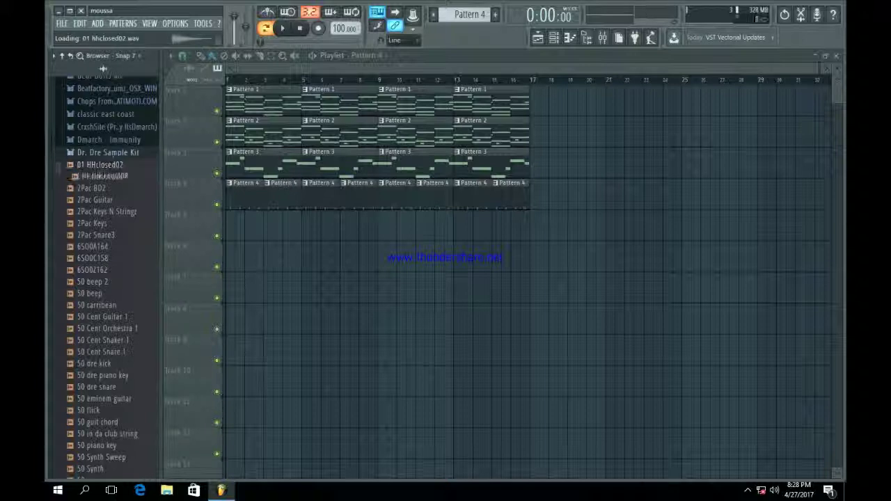
right_click(92, 172)
click(132, 186)
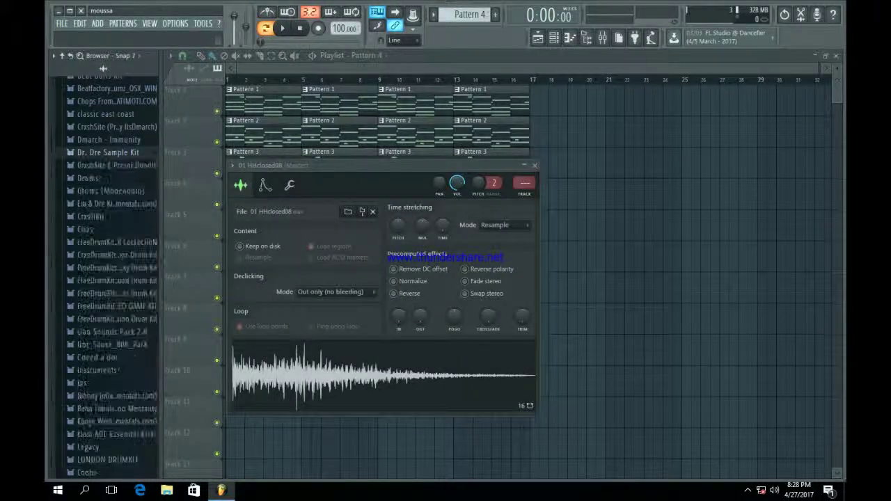
Step: Load Cheez Live Hat from the OVO Drum Kit's Hihats (Open-Closed) folder into a new sampler channel, and close the sample windows
click(108, 151)
scroll(108, 257, down, 5)
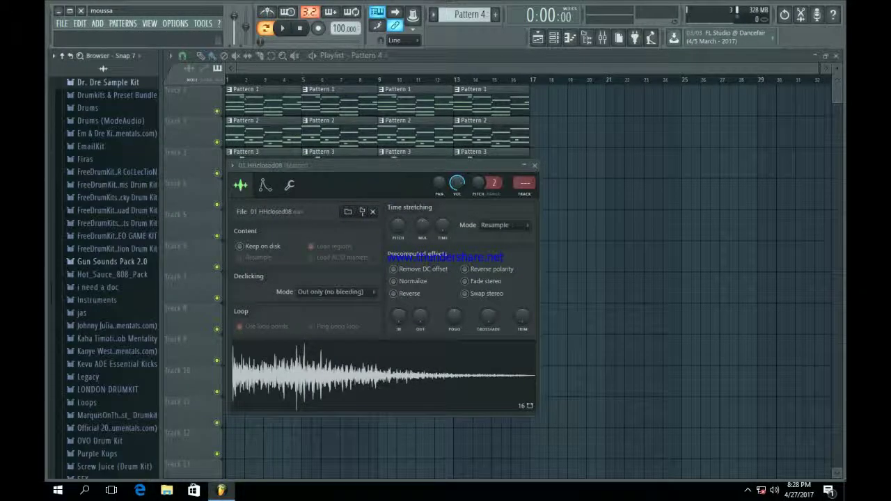
click(100, 301)
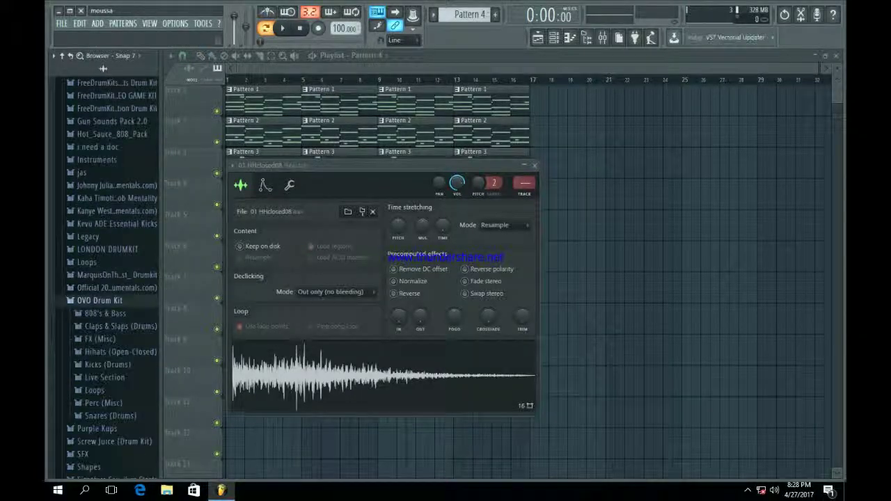
scroll(136, 282, down, 2)
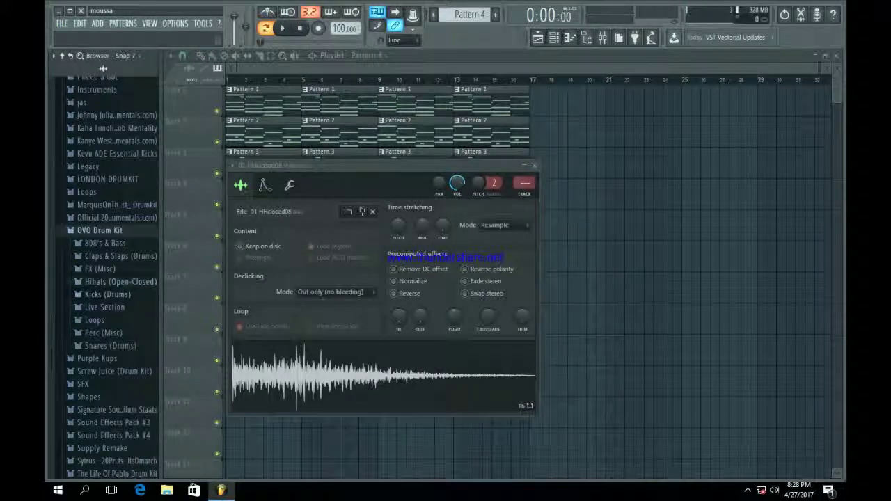
click(117, 282)
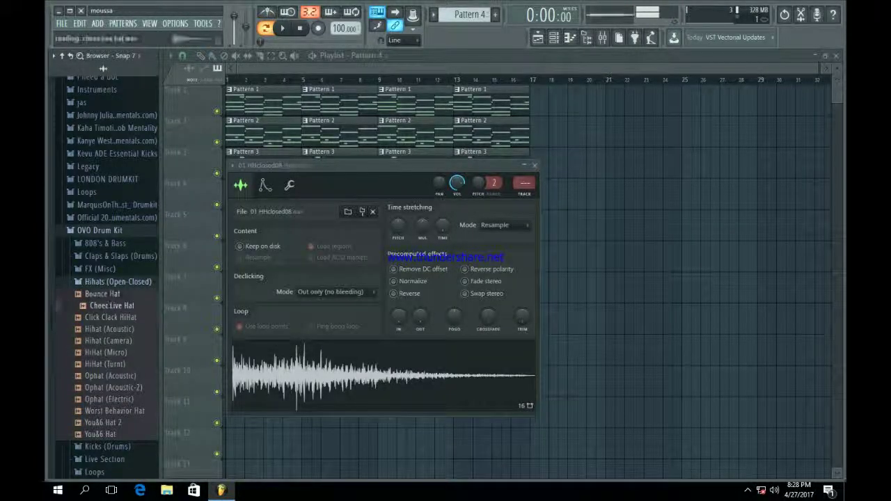
right_click(123, 303)
click(174, 317)
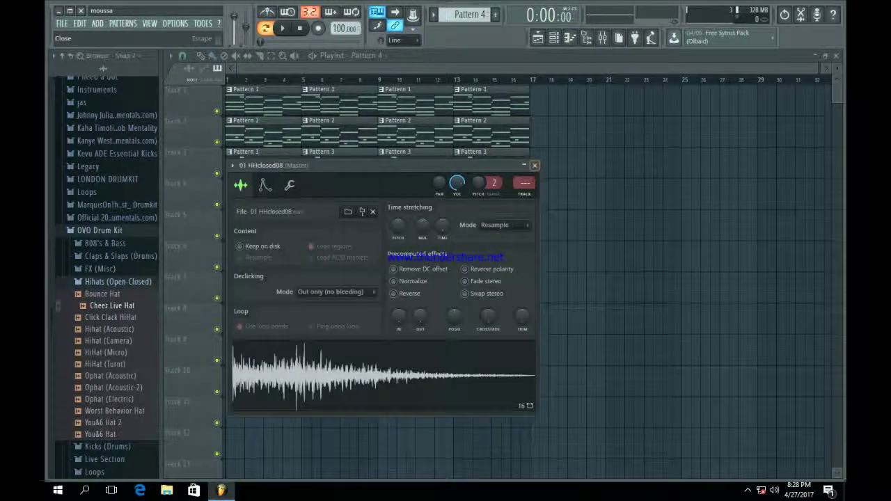
click(549, 180)
Step: Fill every second step of the 01 HHclosed08 channel in Pattern 5 and play the pattern
click(554, 37)
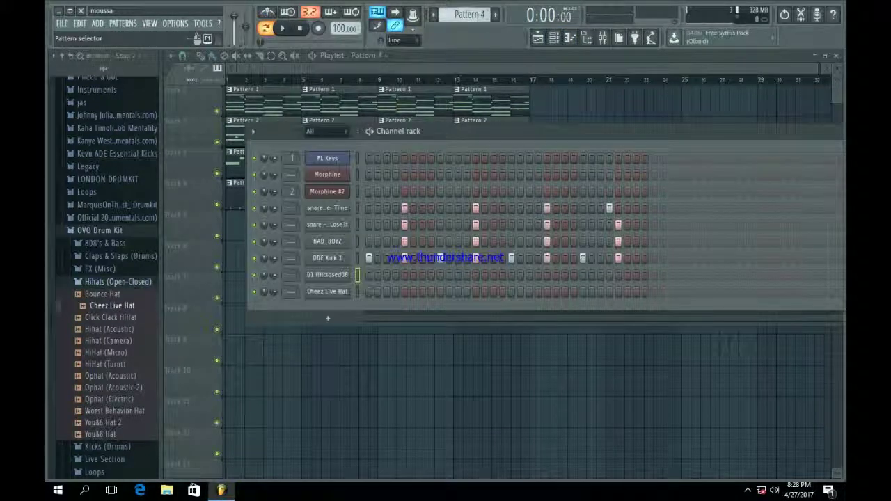
scroll(470, 14, down, 1)
right_click(308, 272)
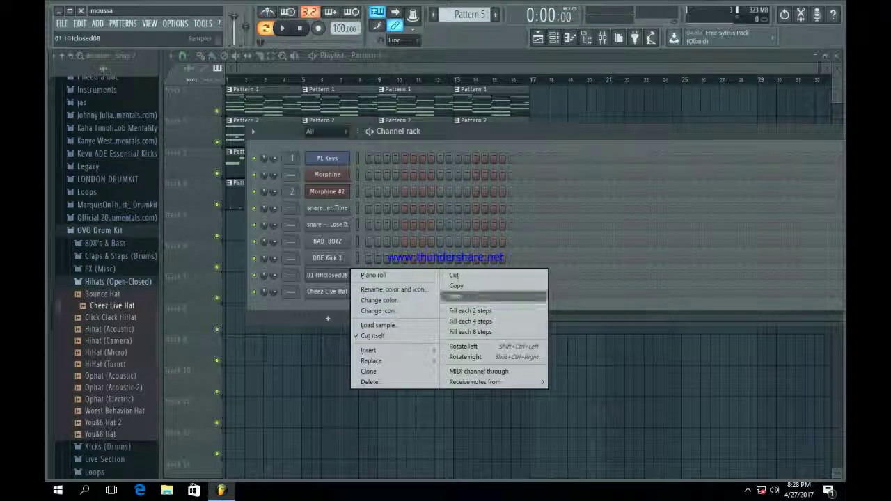
click(473, 295)
key(space)
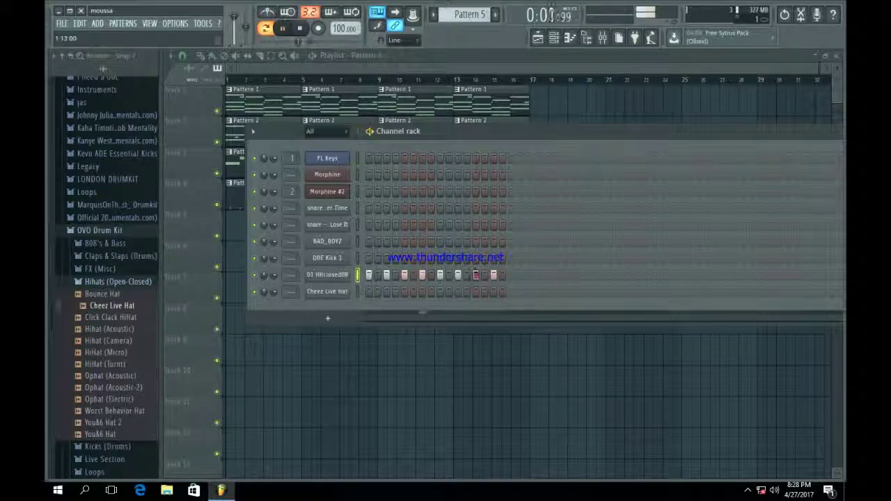
Step: Program Pattern 6 with 01 HHclosed08 on every second step except 5 and Cheez Live Hat on steps 5 and 16
scroll(470, 14, down, 1)
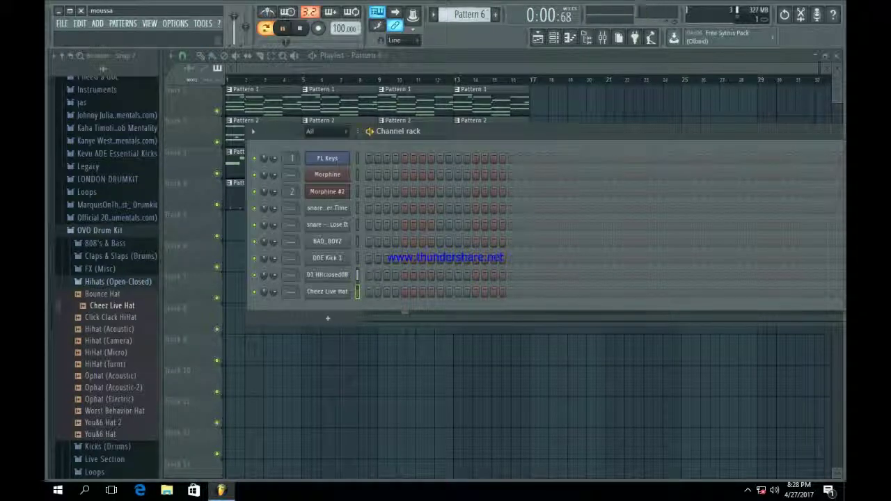
right_click(324, 291)
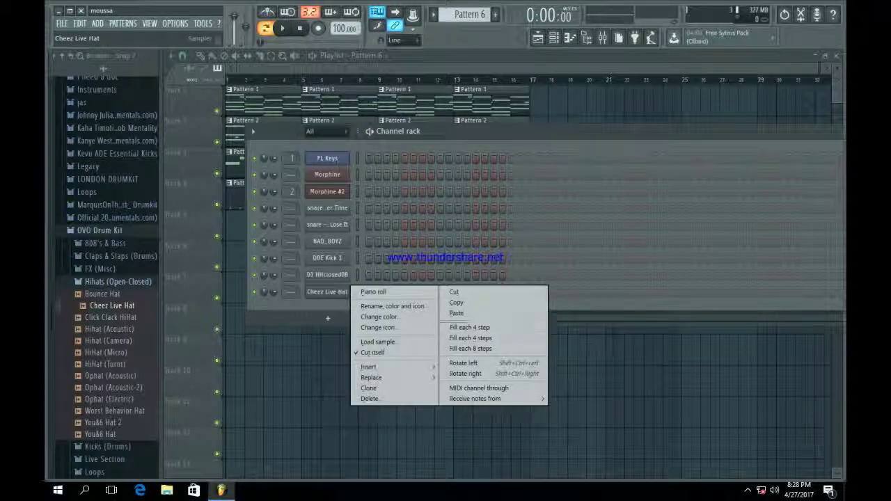
click(480, 321)
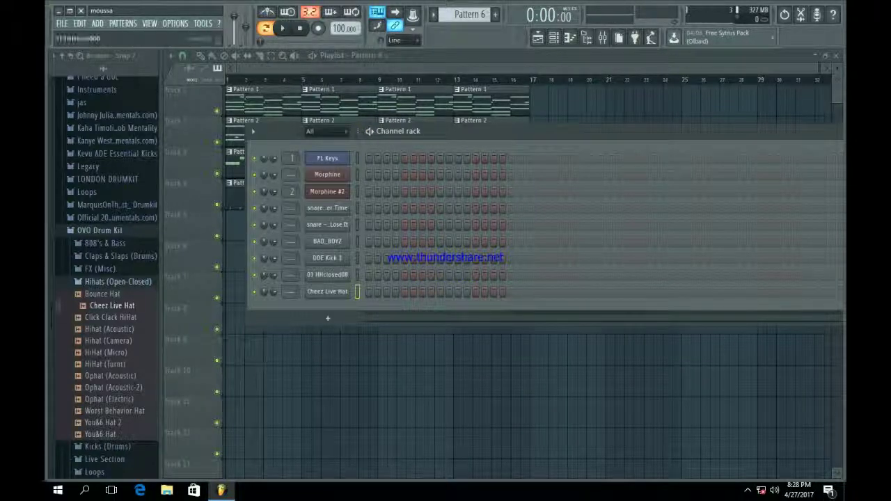
right_click(313, 274)
click(480, 310)
key(space)
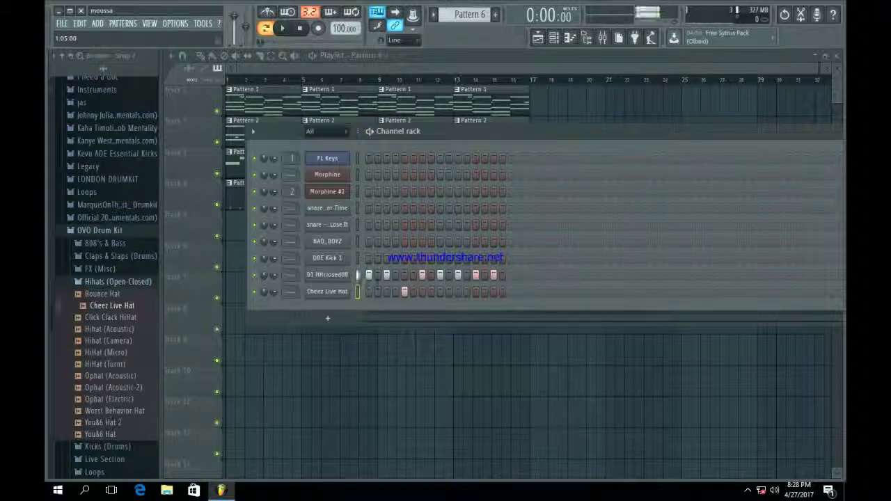
click(502, 292)
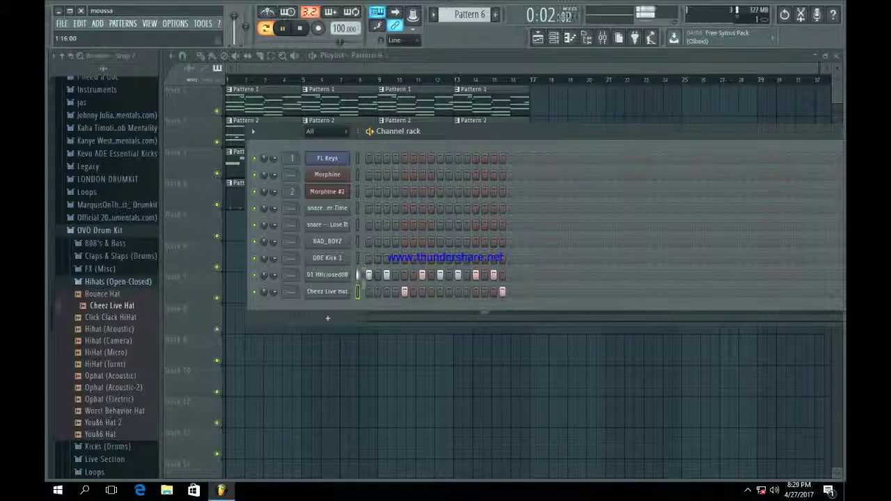
click(328, 291)
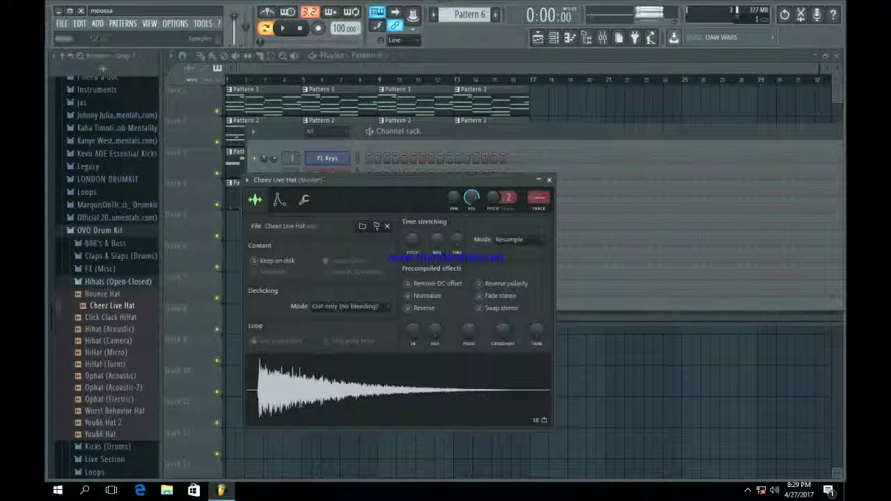
click(536, 195)
Step: Arrange Track 5 with Pattern 5 in bars 1 to 3 and Pattern 6 in bar 4, continue the clips through bar 16, and play the song
click(538, 37)
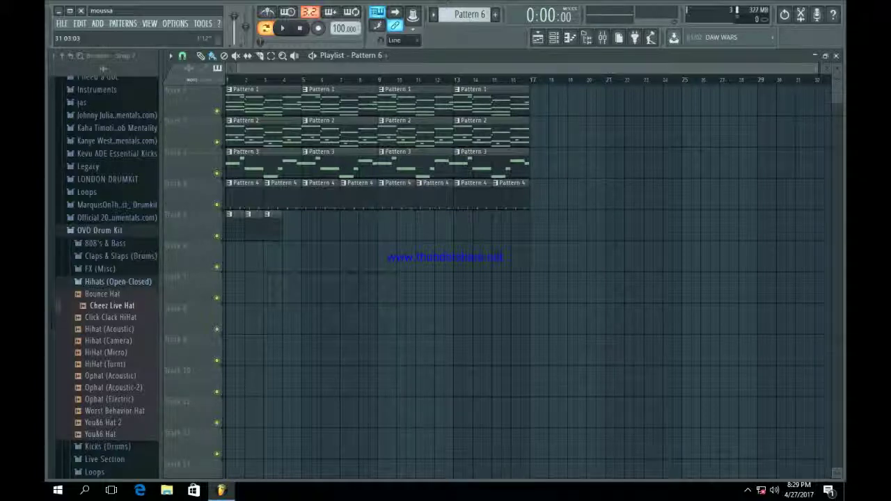
key(Page_Up)
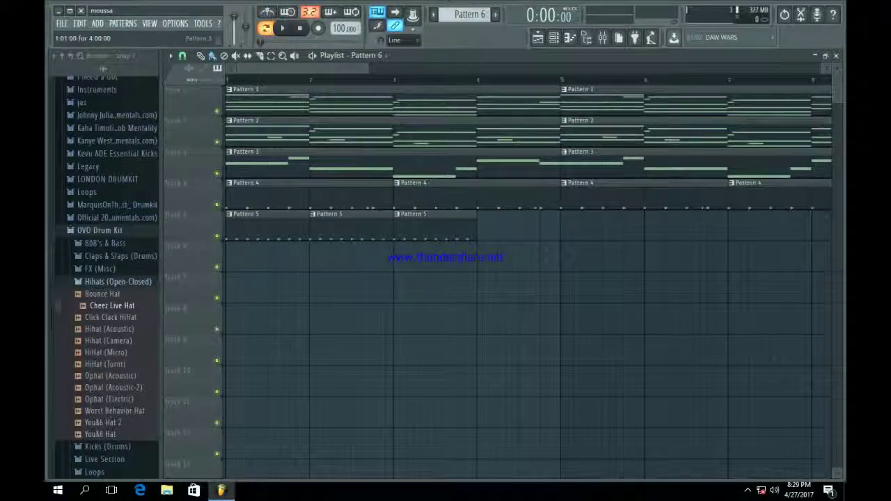
click(491, 216)
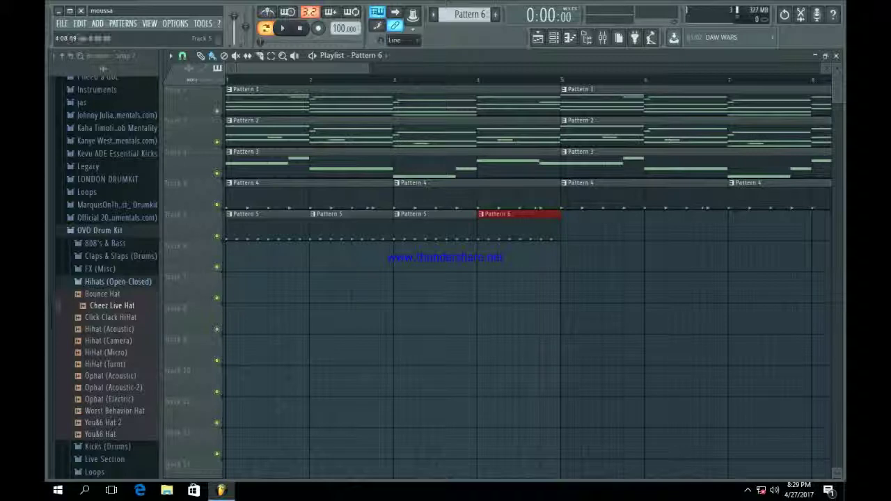
key(Page_Up)
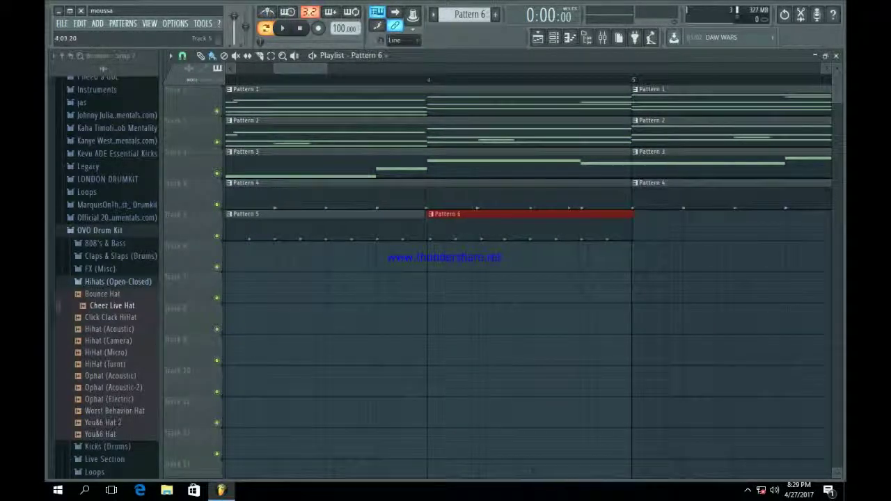
key(Page_Down)
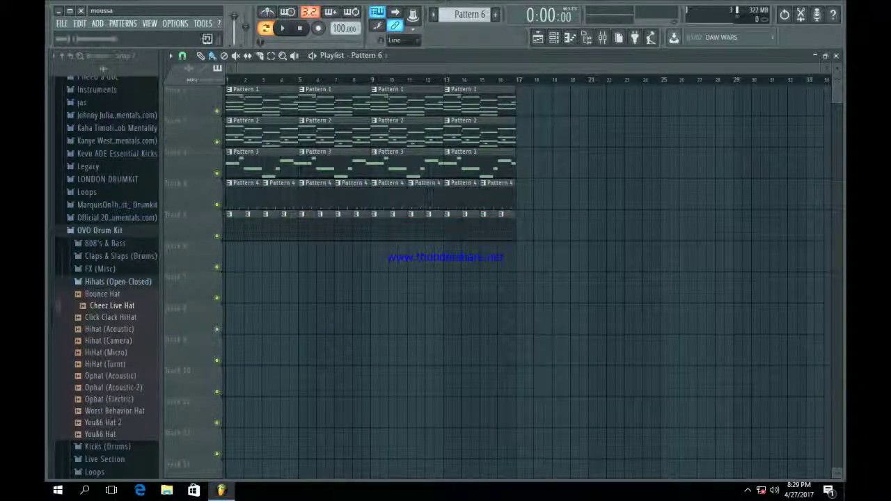
key(space)
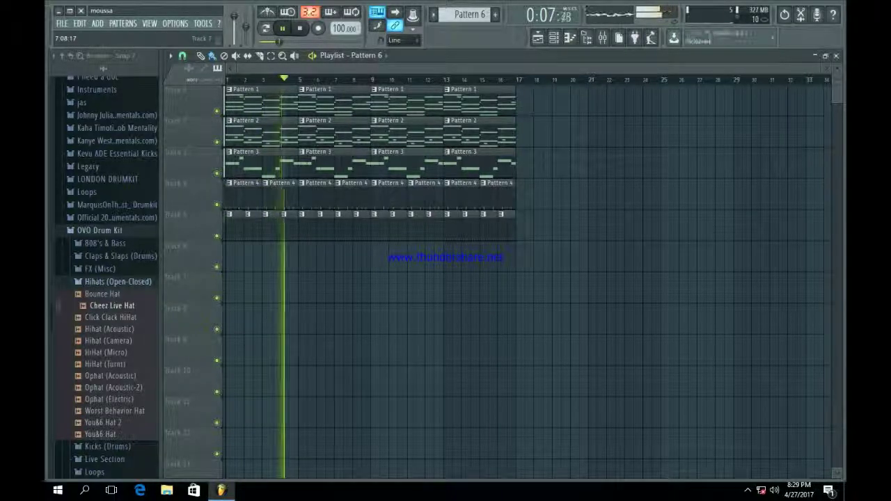
Step: Audition bass samples in the Dr. Dre Sample Kit and load Tag Bass into a new sampler channel
click(99, 229)
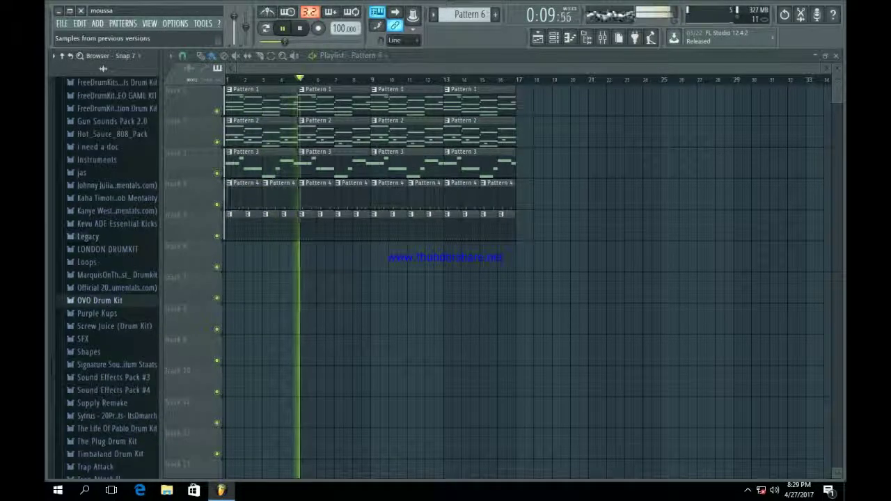
scroll(111, 278, up, 5)
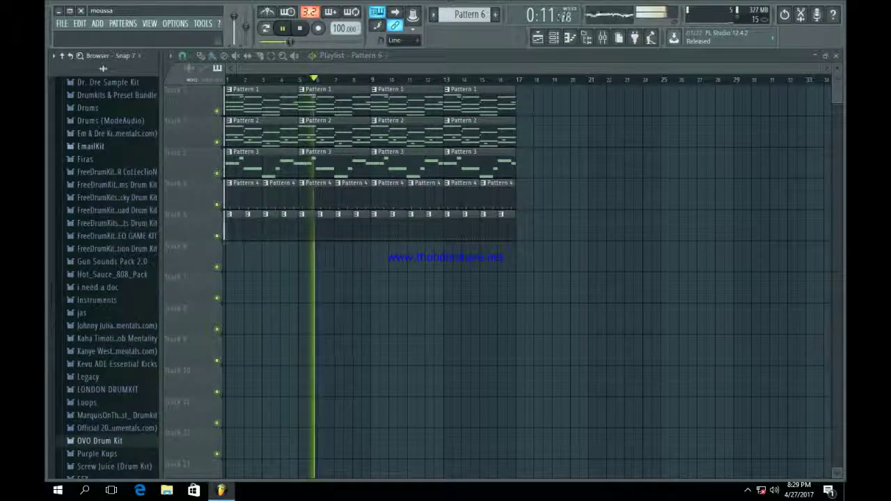
scroll(111, 279, up, 3)
click(105, 147)
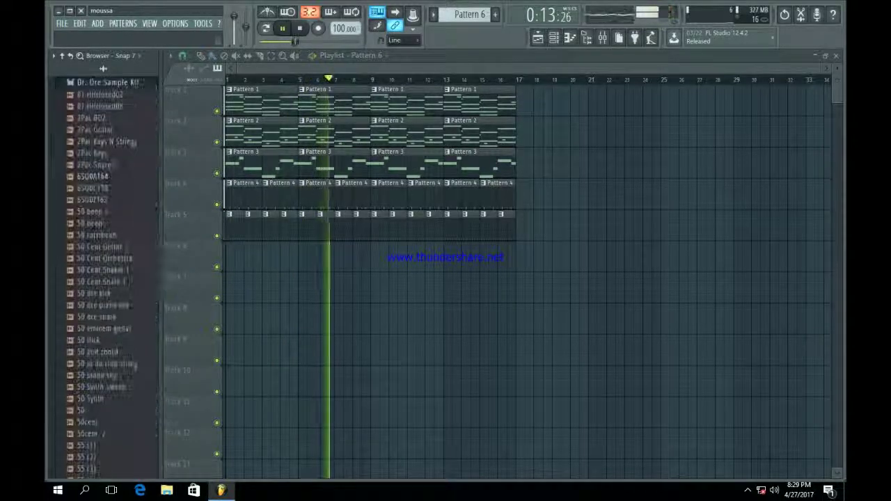
scroll(105, 278, down, 15)
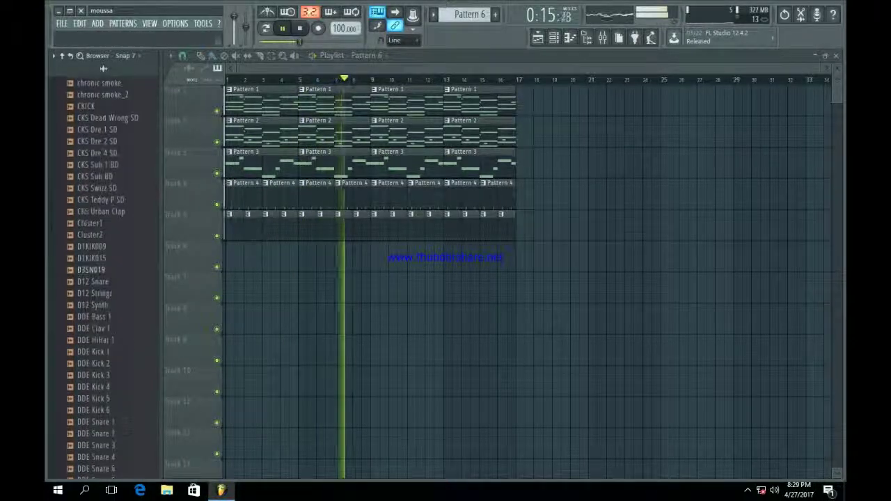
scroll(104, 279, down, 10)
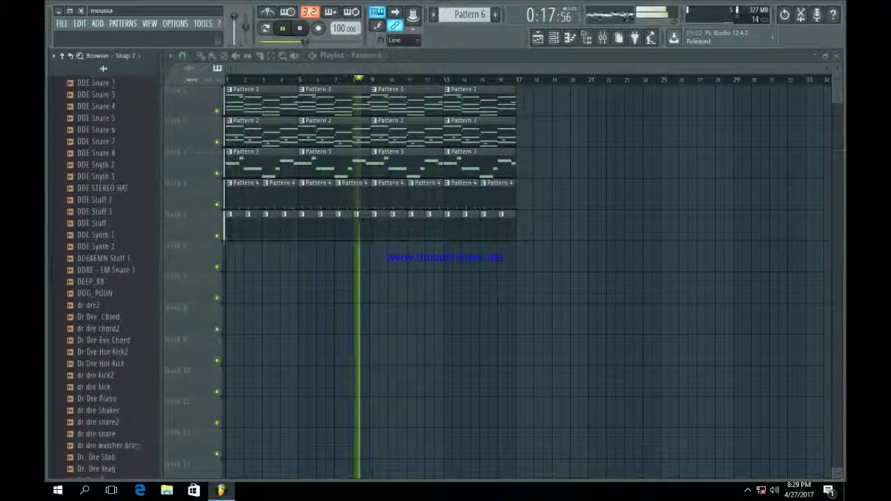
scroll(105, 279, down, 6)
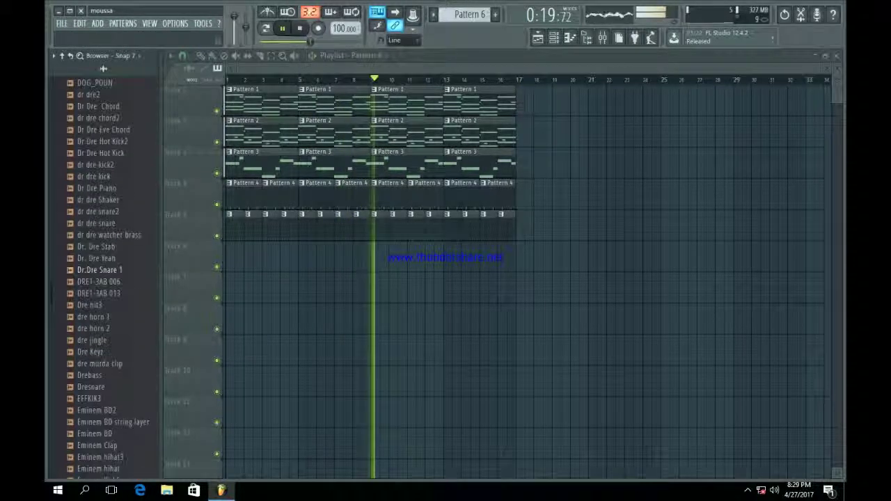
scroll(136, 352, down, 10)
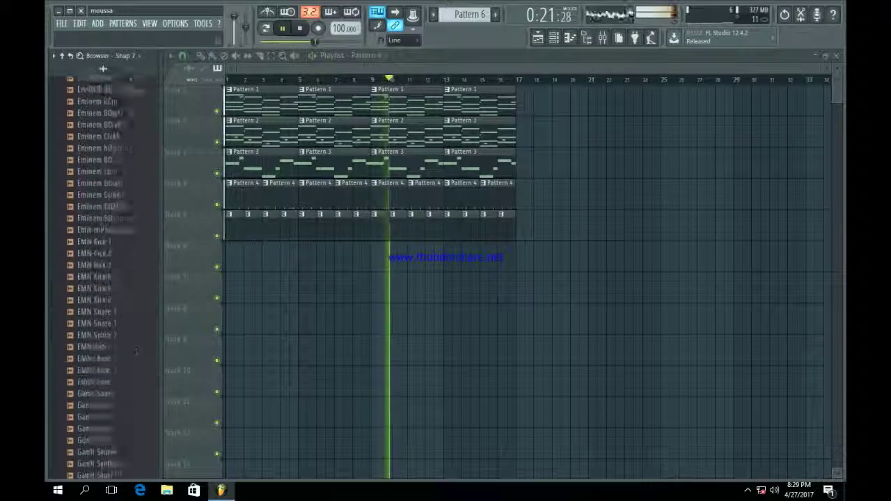
scroll(136, 352, down, 5)
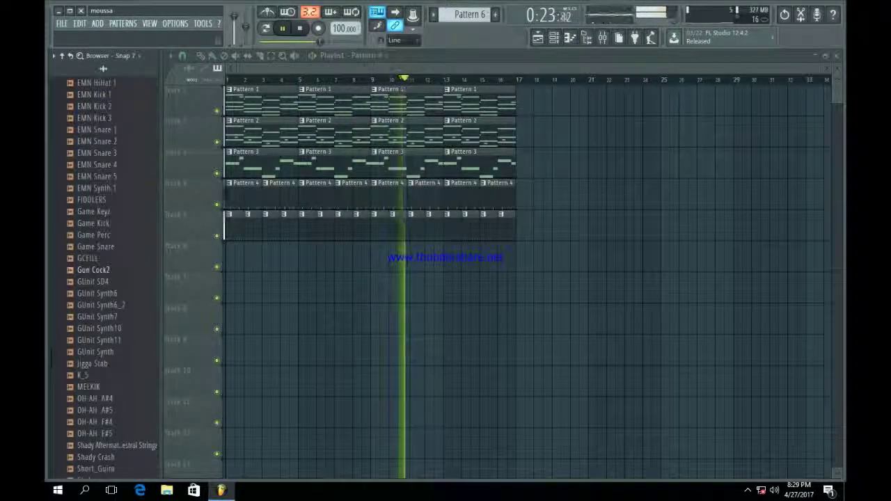
scroll(105, 279, down, 4)
click(115, 352)
click(94, 364)
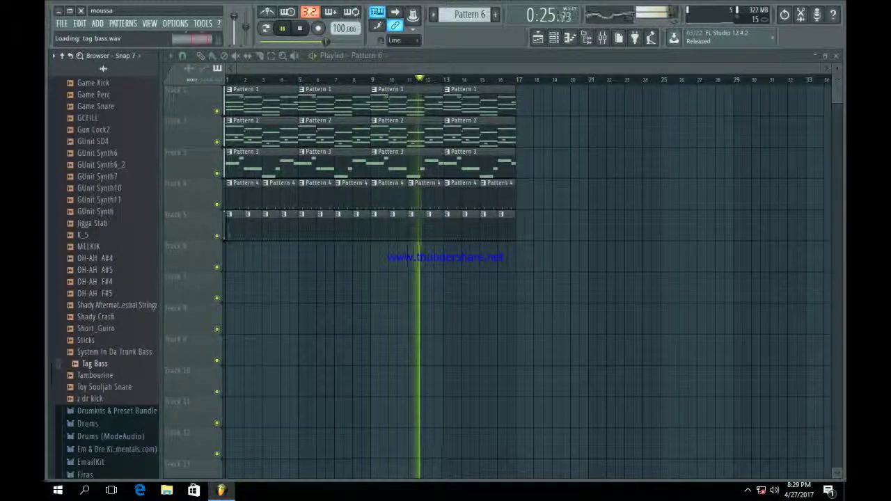
right_click(104, 363)
click(146, 369)
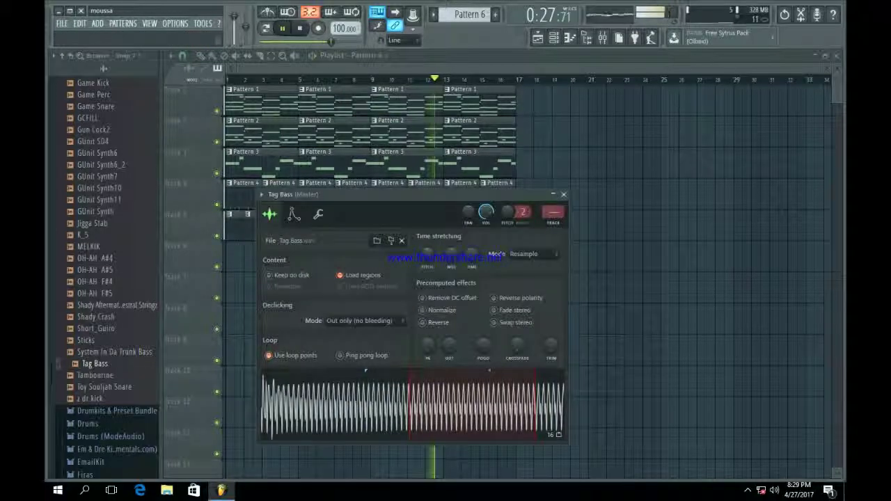
Step: Check and close the Tag Bass channel settings, and collapse the Dr. Dre Sample Kit folder in the browser
click(318, 214)
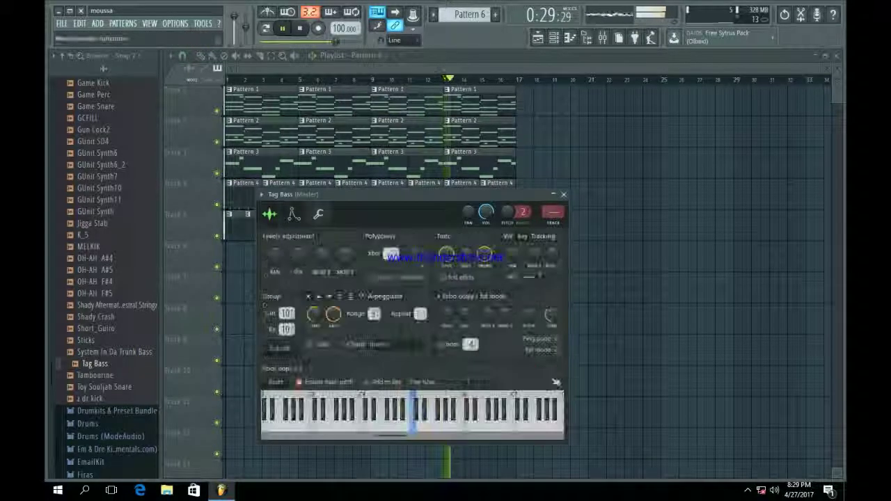
click(564, 194)
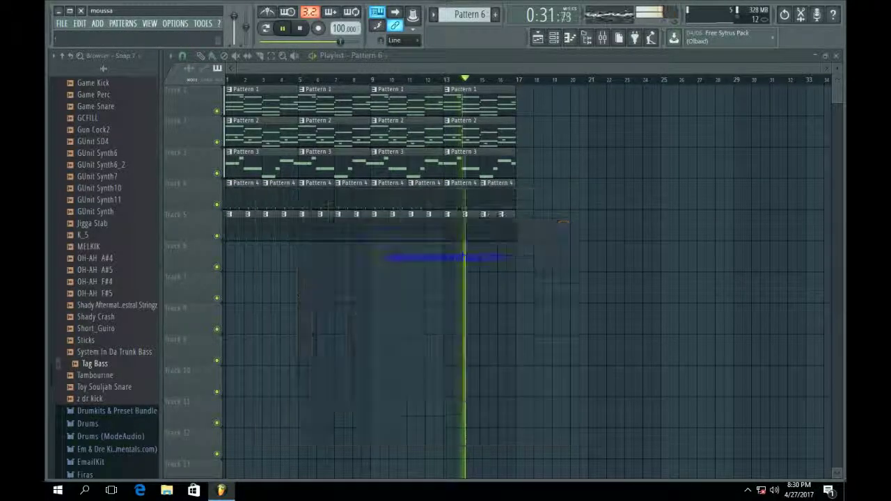
scroll(137, 446, up, 10)
scroll(137, 446, up, 15)
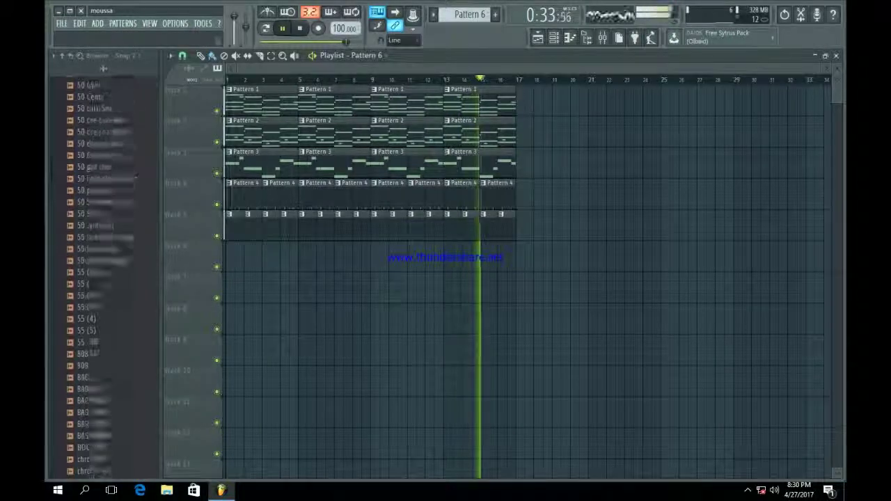
click(108, 175)
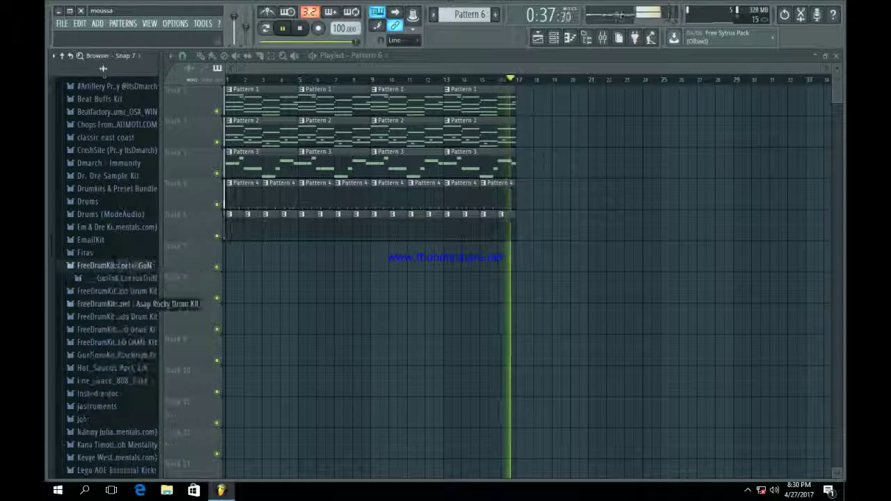
Step: Load SC88Nylon-strGt C3 from the Guitar Nylon SC88 folder of the FreeDrumKits guitar collection into a new sampler channel
click(117, 266)
click(122, 308)
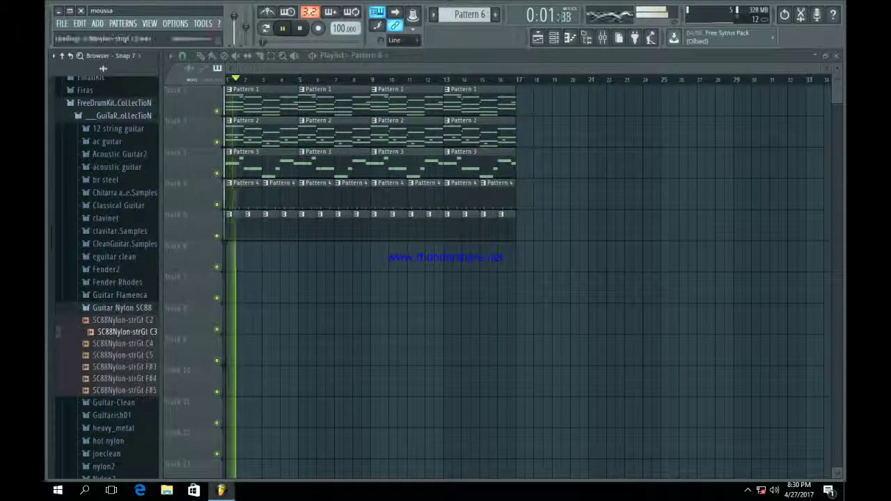
click(139, 332)
right_click(140, 331)
click(182, 342)
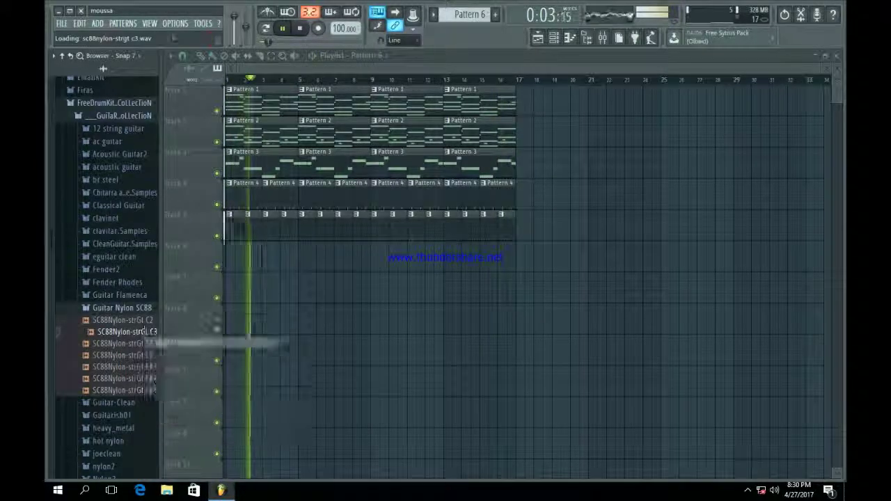
click(547, 269)
click(539, 290)
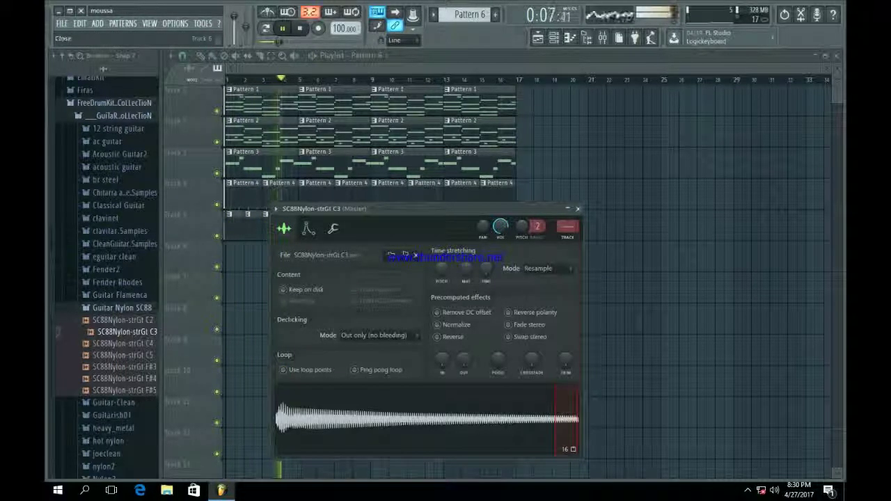
key(Escape)
Step: Copy the Morphine #2 notes from Pattern 3 to the Tag Bass channel in Pattern 7 and play the pattern
key(F6)
key(space)
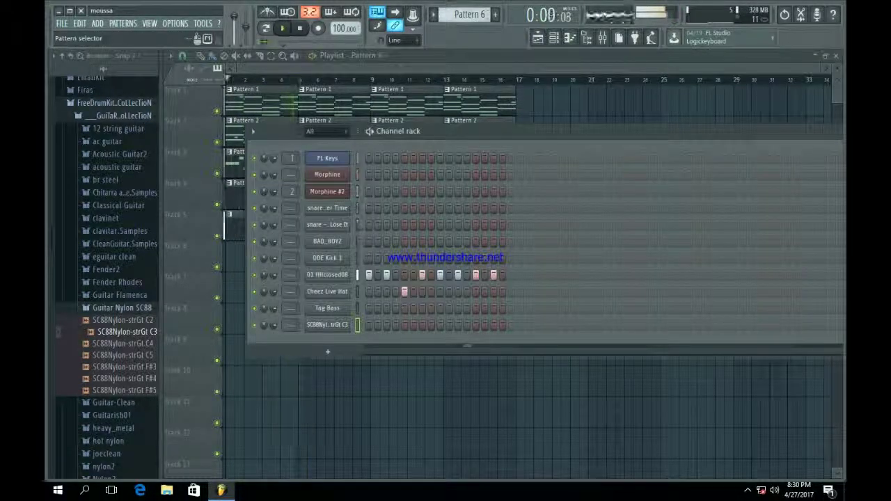
key(3)
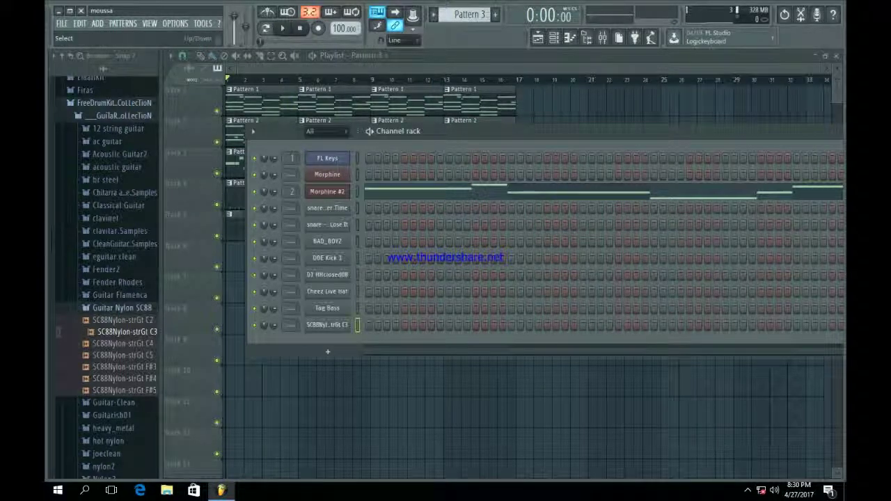
key(4)
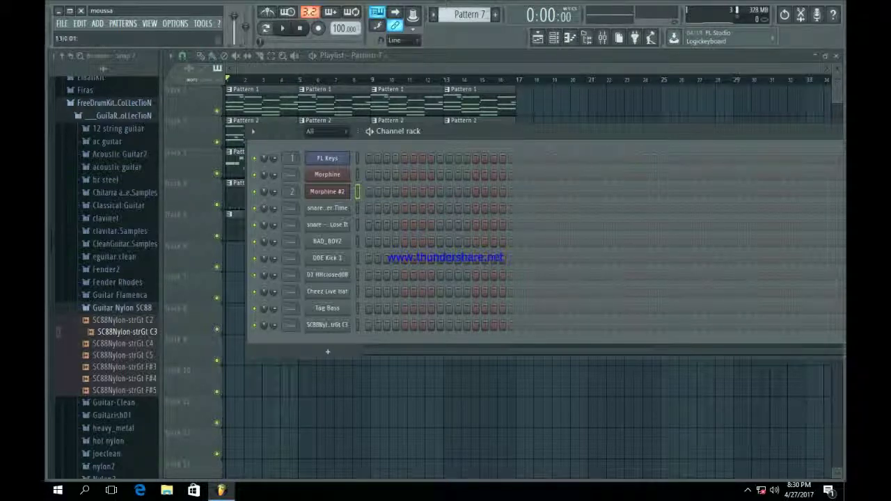
key(space)
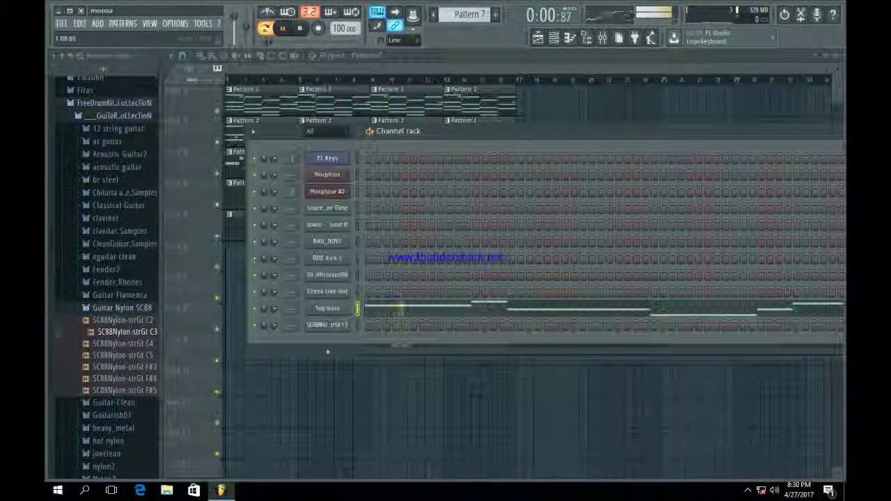
Step: Remove the second A4 note of the Tag Bass line and stretch the first A4 across bar 1, restoring the deleted B4
click(387, 308)
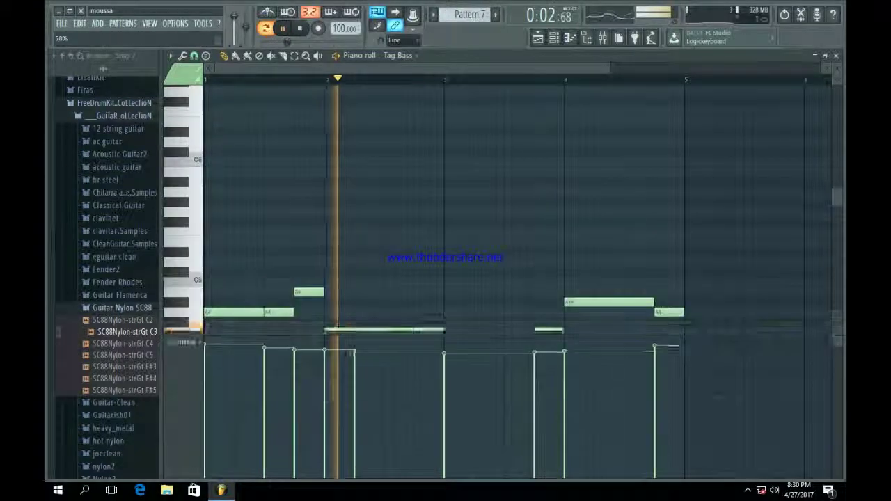
right_click(278, 252)
right_click(309, 232)
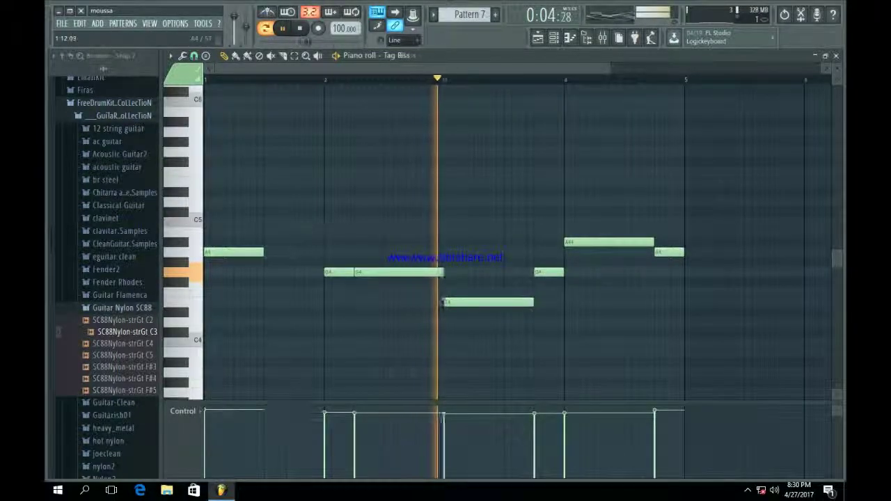
drag(265, 253, 322, 255)
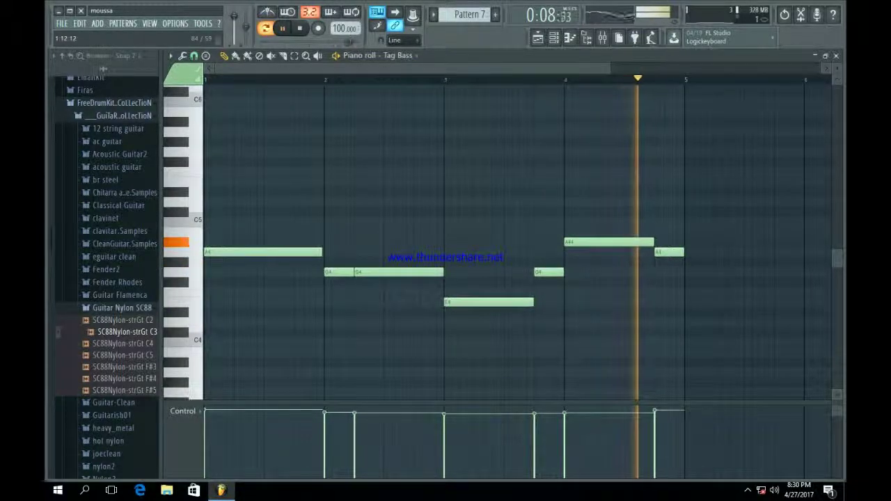
key(ctrl+z)
key(ctrl+z)
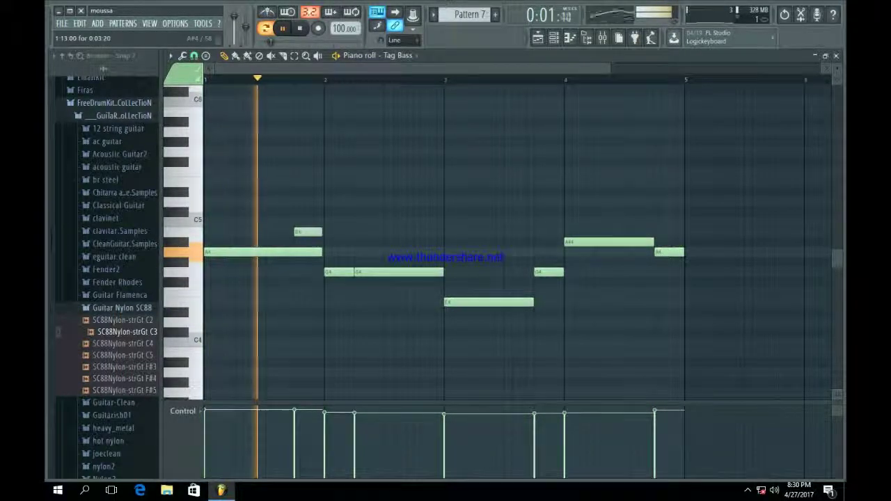
key(ctrl+z)
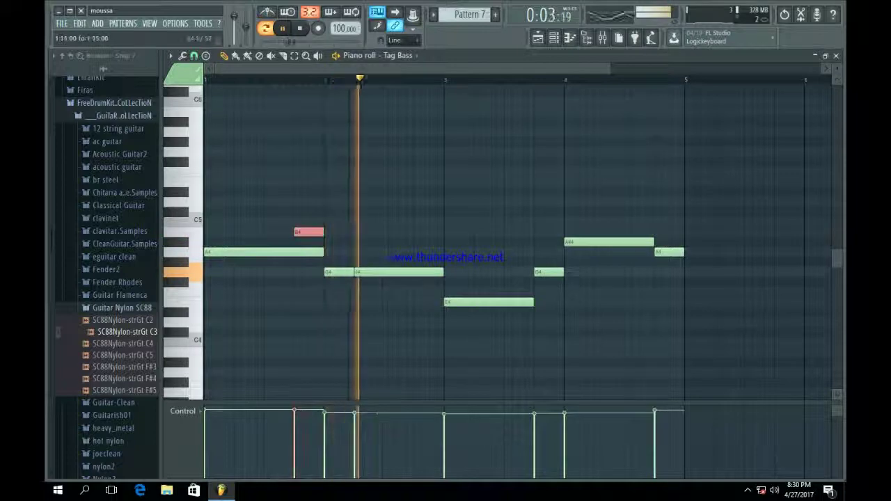
Step: Turn the B4 note at the end of bar 1 into a slide note and stop playback
double_click(309, 232)
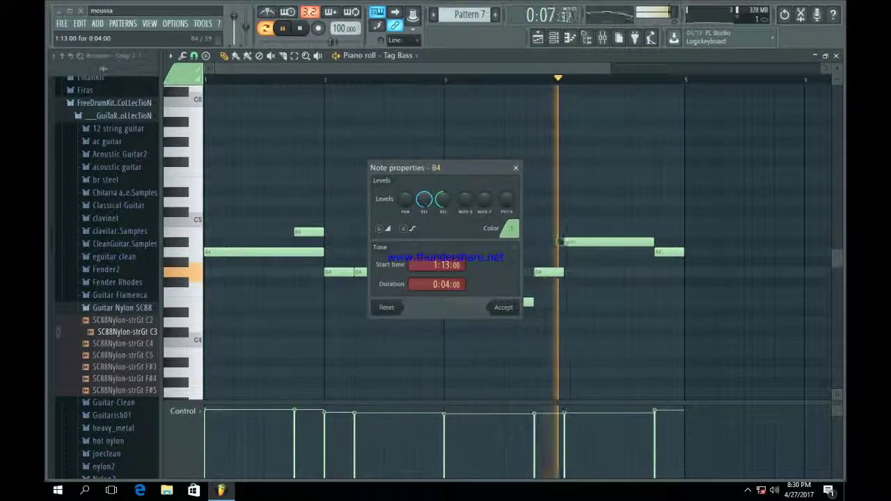
click(378, 228)
key(Return)
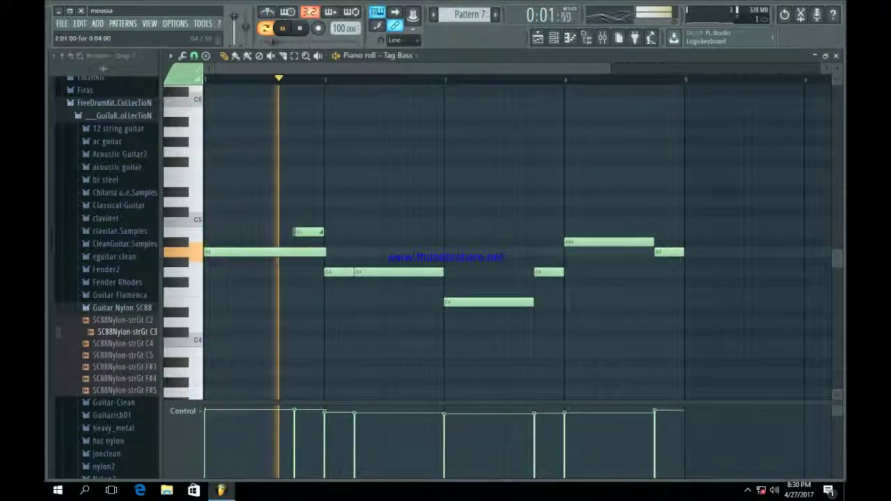
key(space)
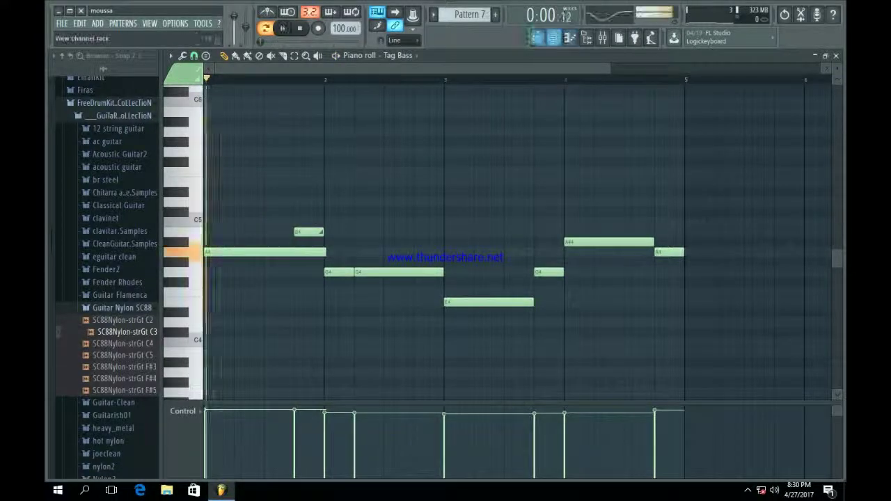
Step: Turn on Porta and Mono in the Tag Bass channel's polyphony settings
click(570, 38)
click(328, 303)
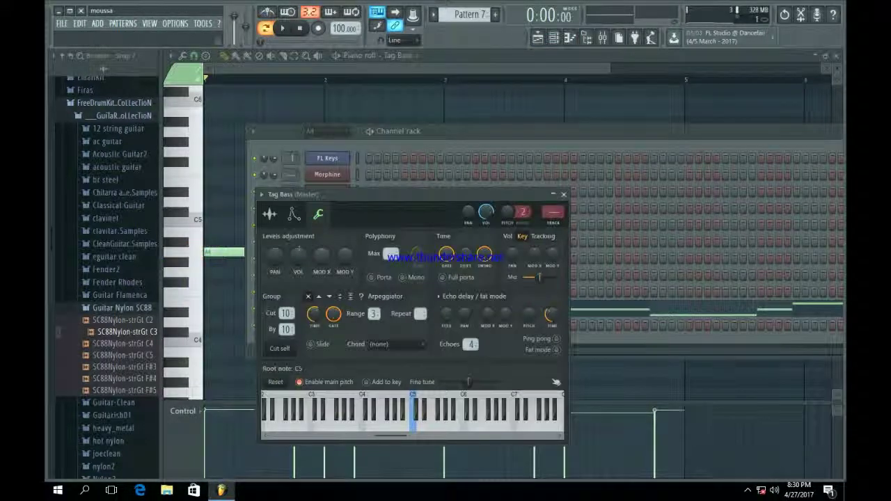
key(Escape)
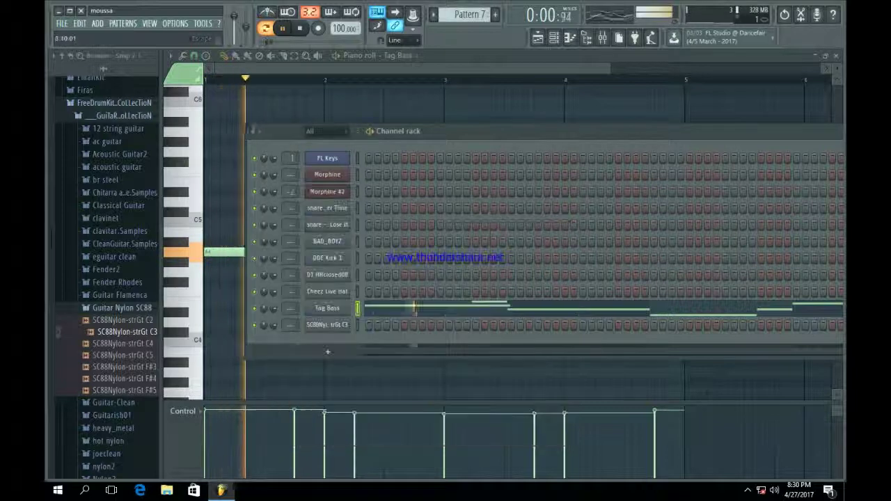
Step: Shorten the first A4 to end at B4, remove the short G4 opening bar 2 and the final A4, and play the line
key(F6)
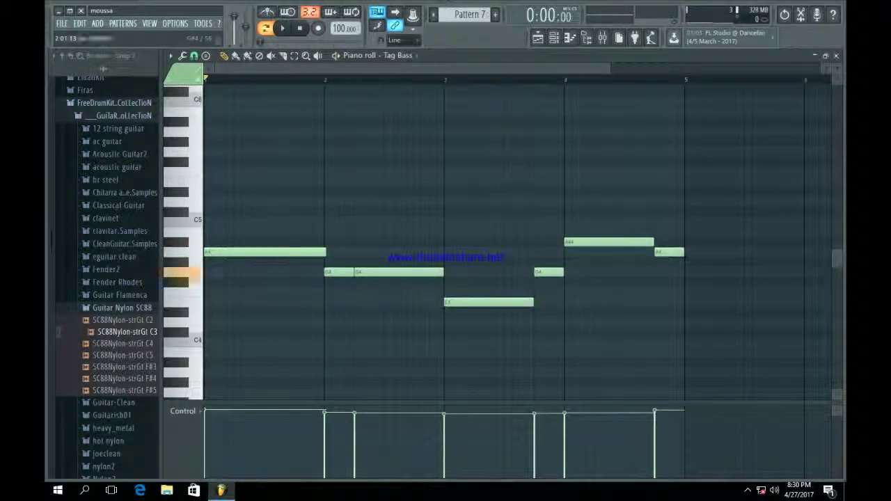
key(space)
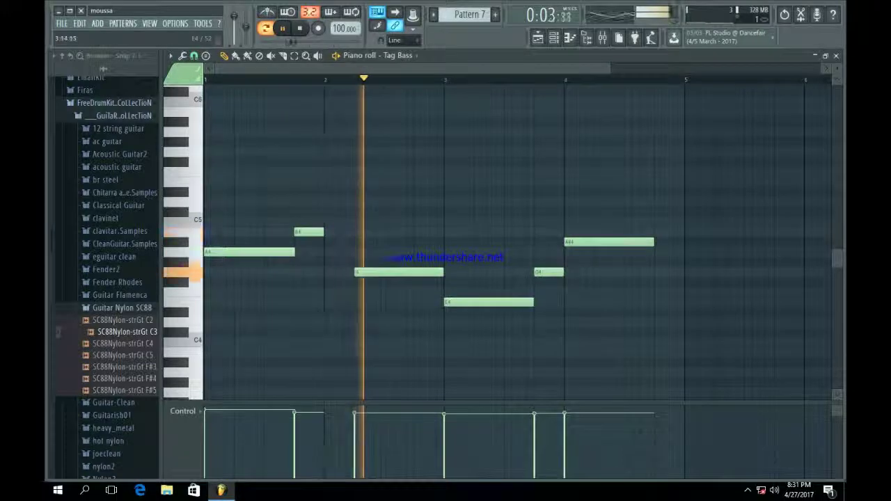
key(space)
Step: Enable the Tag Bass volume envelope and adjust its hold time
click(553, 37)
click(314, 312)
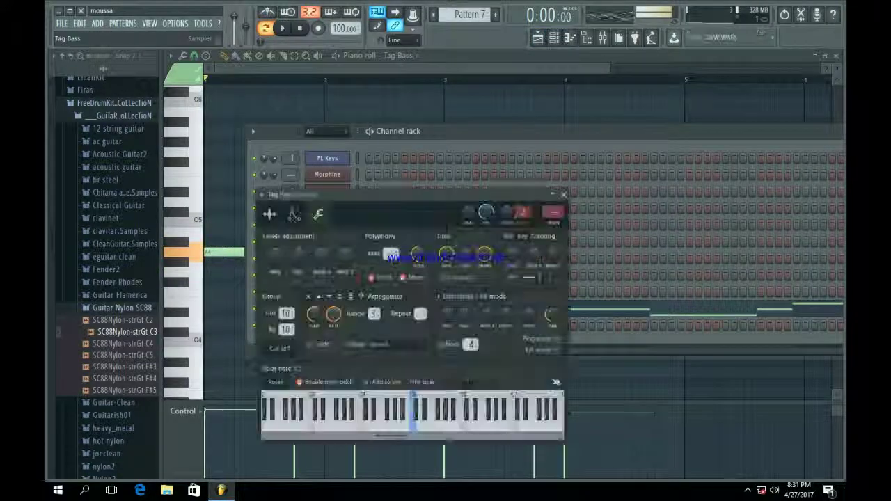
click(270, 214)
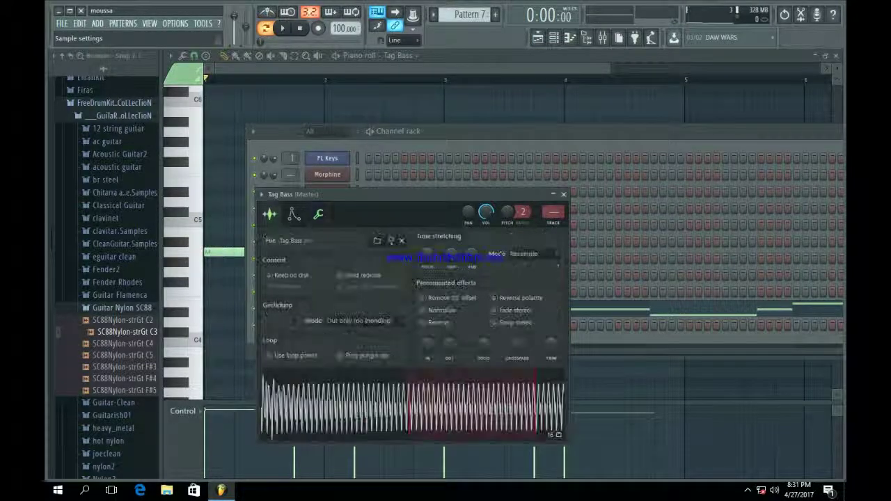
click(294, 214)
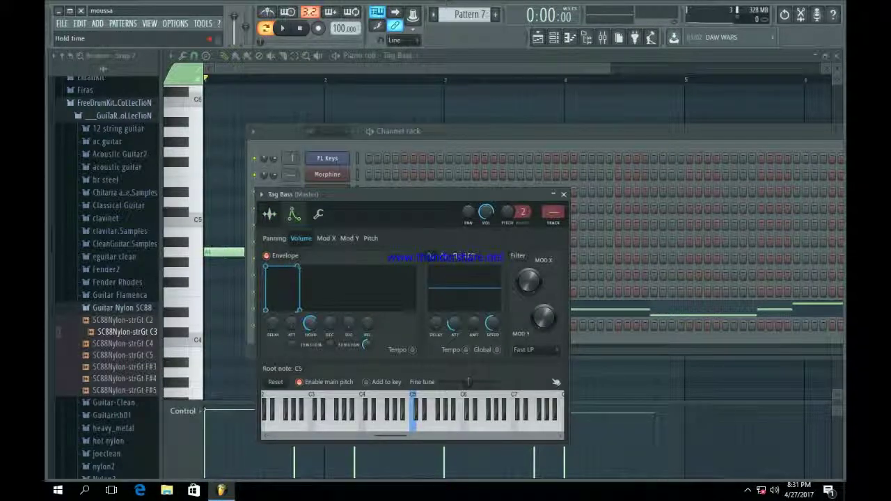
key(Escape)
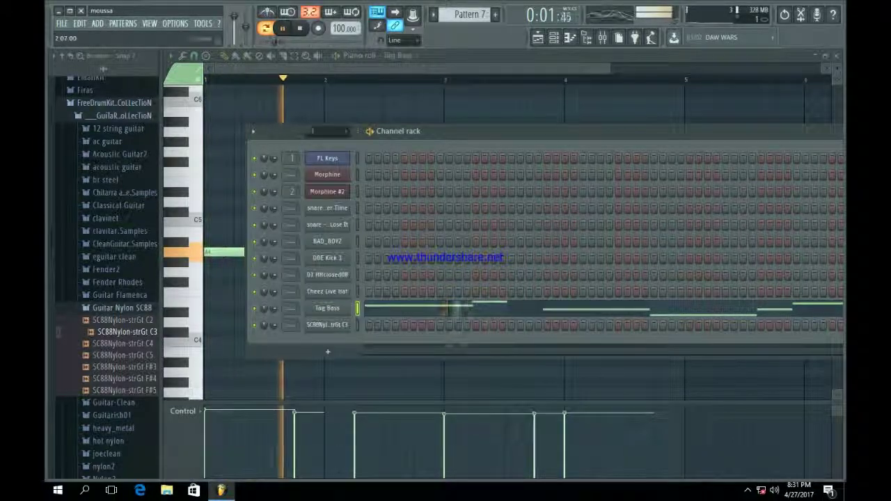
Step: Listen to the bass line, route the Tag Bass channel to mixer track 3 and lower that track's level
key(F6)
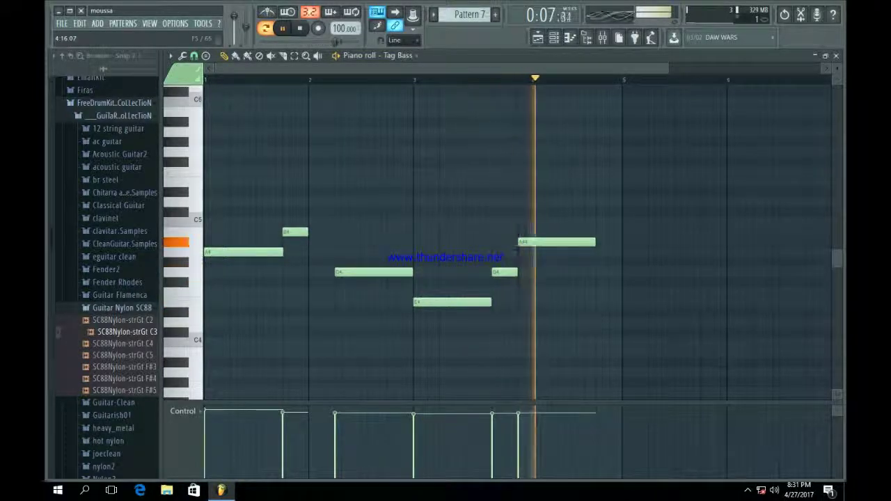
key(F6)
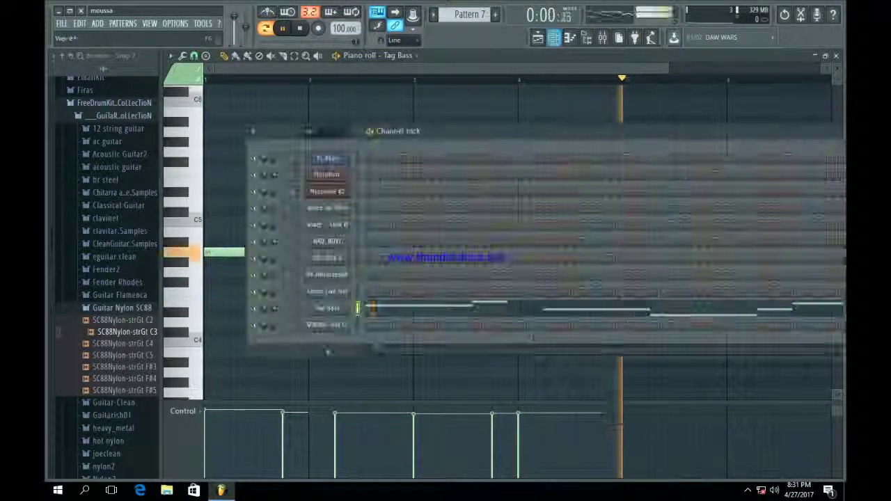
click(327, 306)
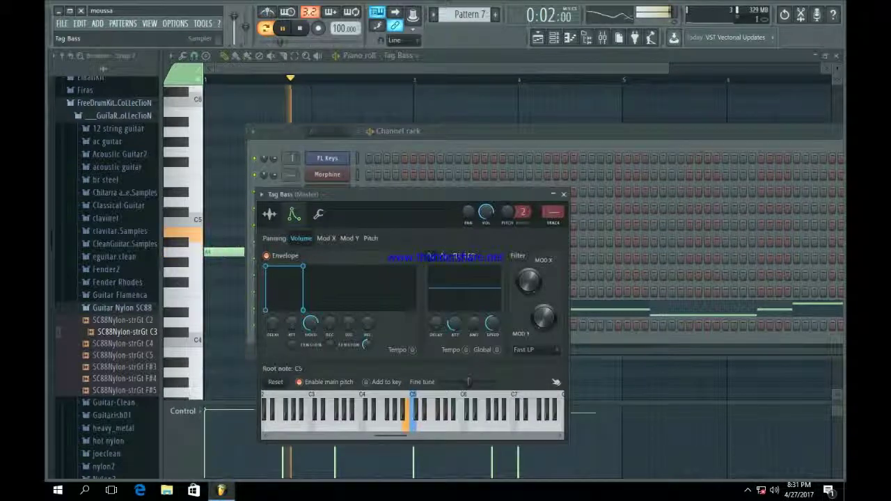
key(F9)
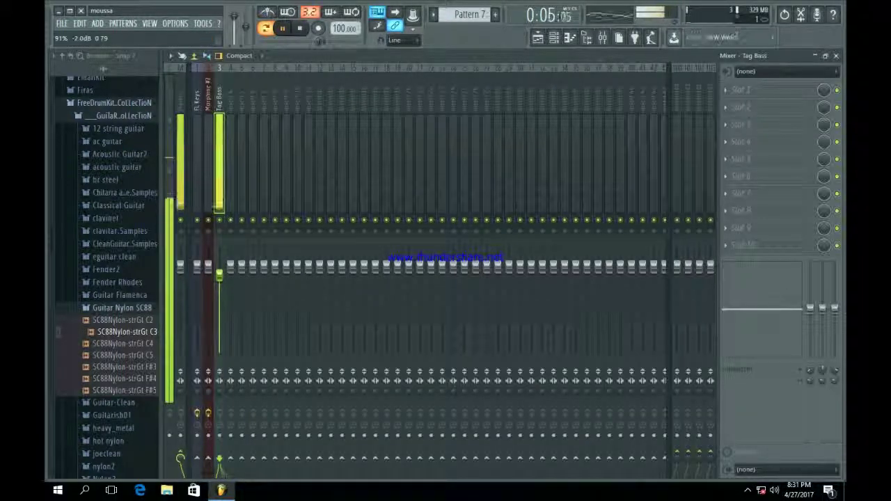
Step: Add Fruity Parametric EQ 2 to slot 1 of the Tag Bass mixer track and cut the lowest and high frequencies
click(742, 89)
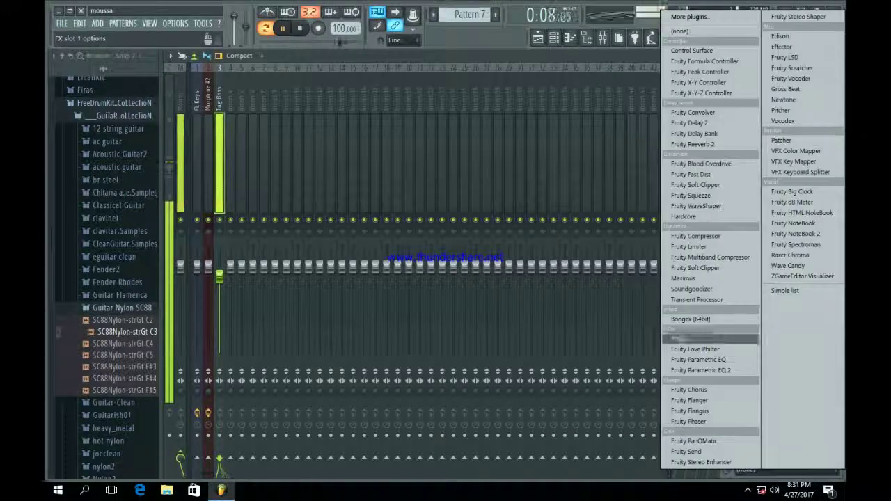
click(710, 371)
drag(368, 198, 307, 244)
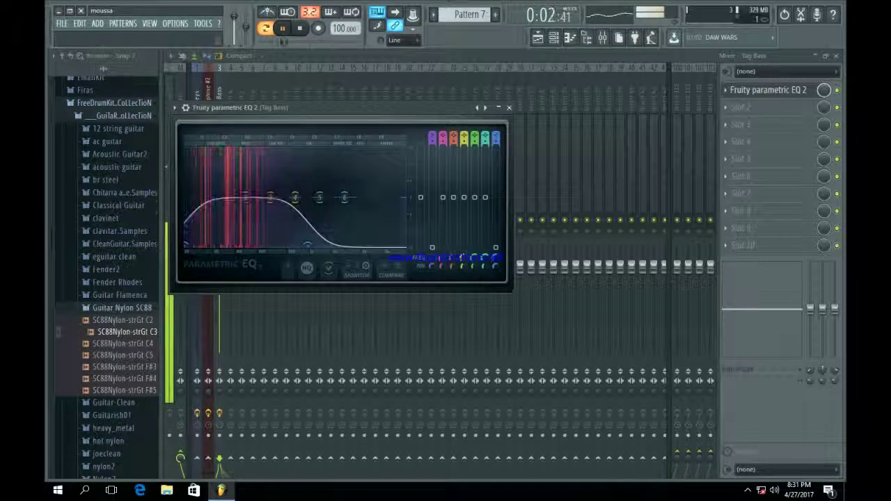
key(Escape)
Step: Duplicate all playlist clips from bars 1 to 16 into bars 17 to 32 and deselect them
key(F5)
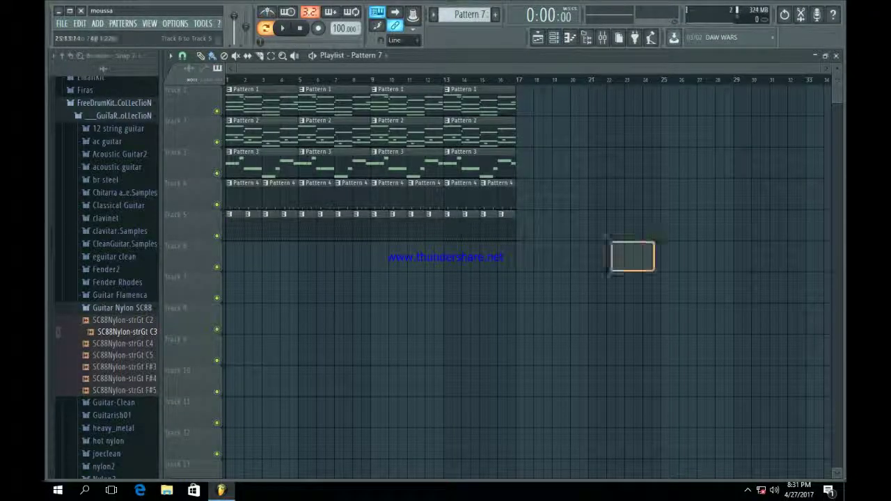
drag(654, 271, 225, 86)
key(ctrl+b)
key(ctrl+d)
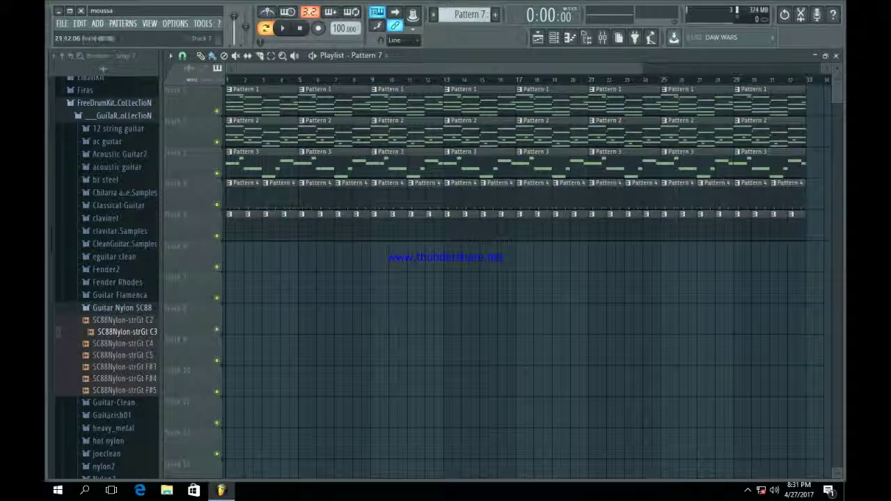
Step: Remove the Pattern 3 clips on track 3 from bar 17 through bar 32
right_click(696, 163)
right_click(624, 164)
right_click(624, 132)
right_click(551, 132)
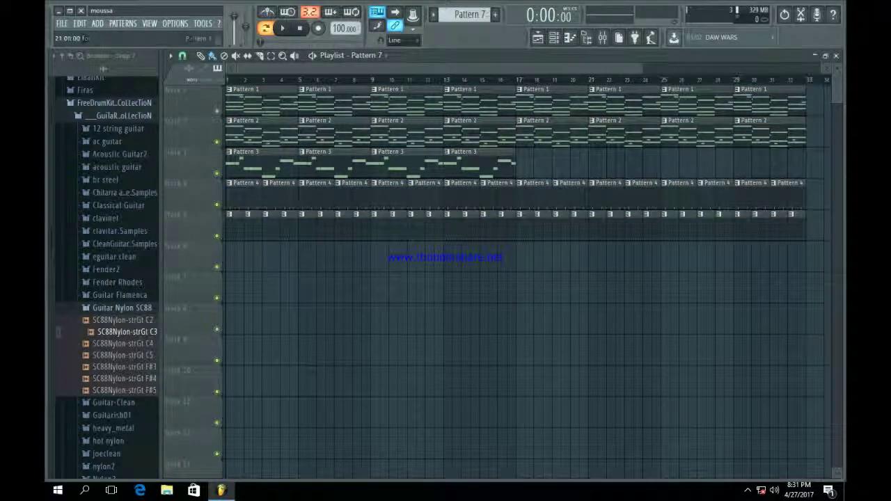
Step: Place Pattern 7 clips back to back on playlist track 6 from bar 17 through bar 32
scroll(445, 79, up, 5)
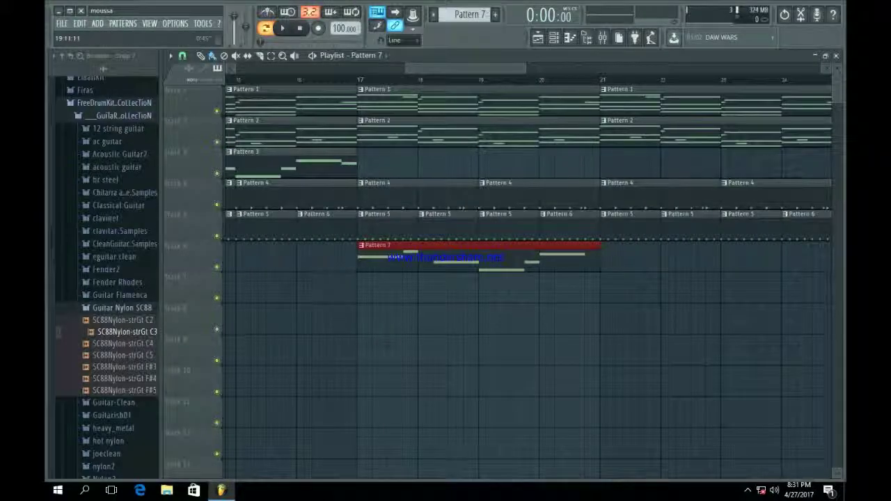
scroll(445, 78, up, 3)
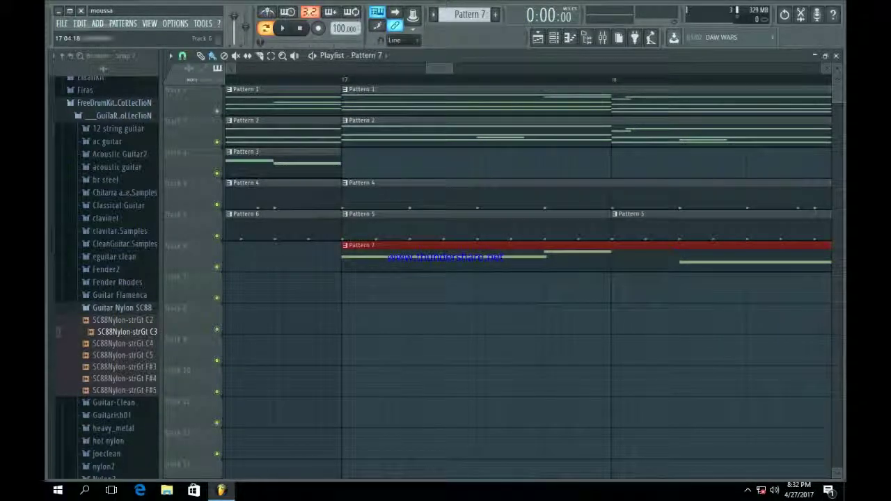
scroll(445, 79, down, 5)
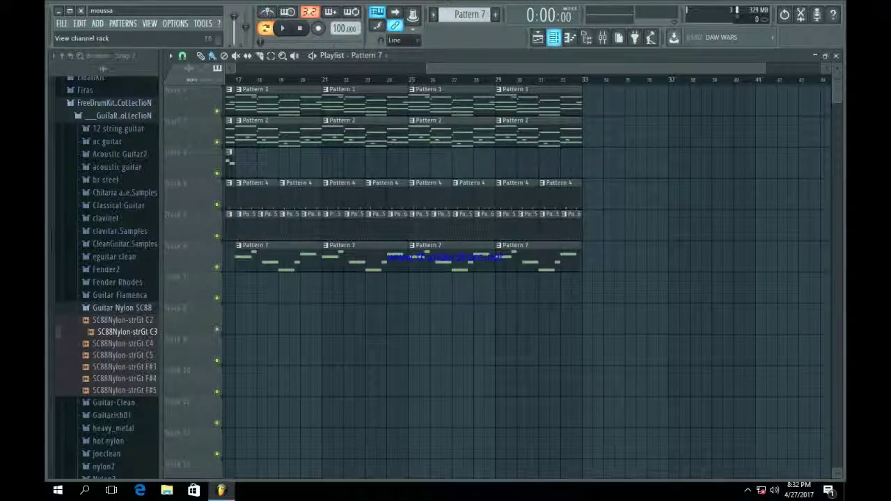
Step: Create the empty Pattern 8, then examine the FL Keys chord notes of Pattern 1 in the piano roll
key(F6)
key(F4)
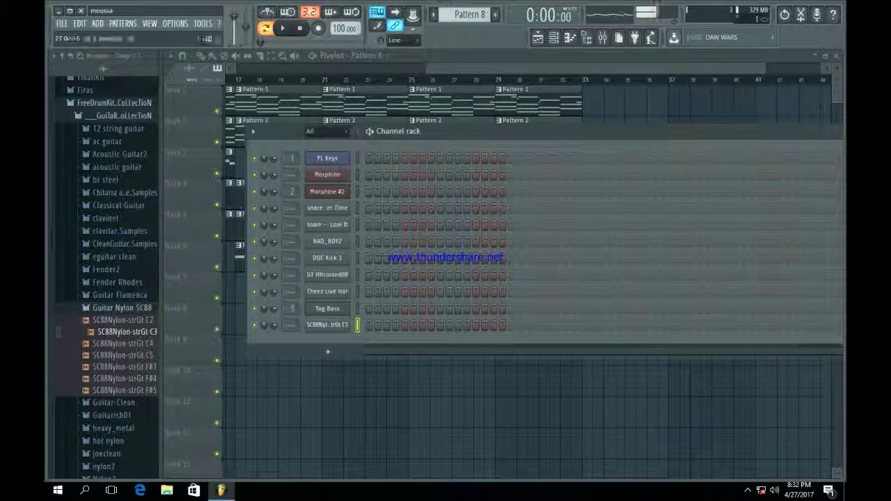
key(KP_Subtract)
key(KP_Subtract)
key(KP_Subtract)
key(KP_Subtract)
key(KP_Subtract)
key(KP_Subtract)
key(KP_Subtract)
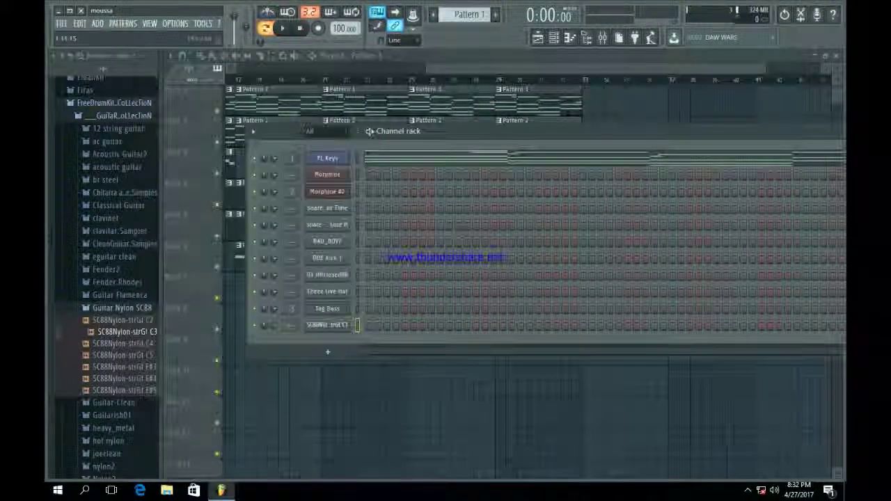
key(F7)
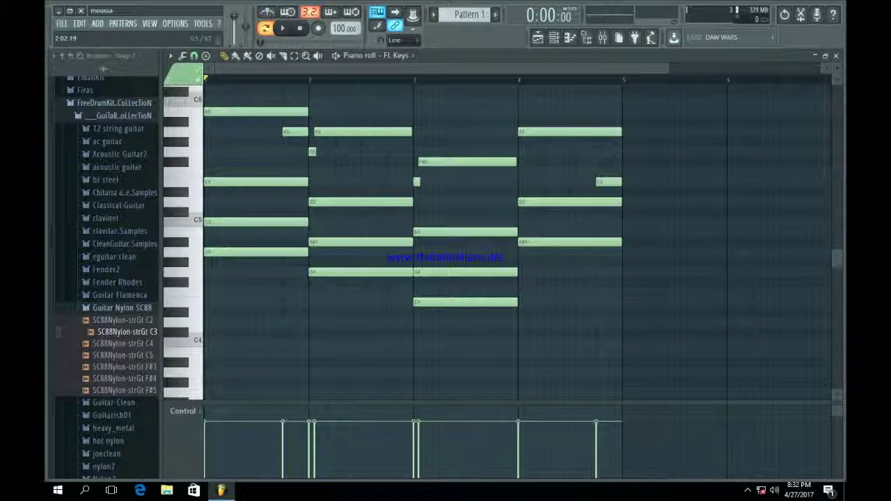
Step: Return to Pattern 8, start a melody on the SC88Nylon-strGt C3 channel with notes C5, E5 and B5, and play it
click(554, 38)
key(KP_Add)
key(KP_Add)
key(KP_Add)
key(KP_Add)
key(KP_Add)
key(KP_Add)
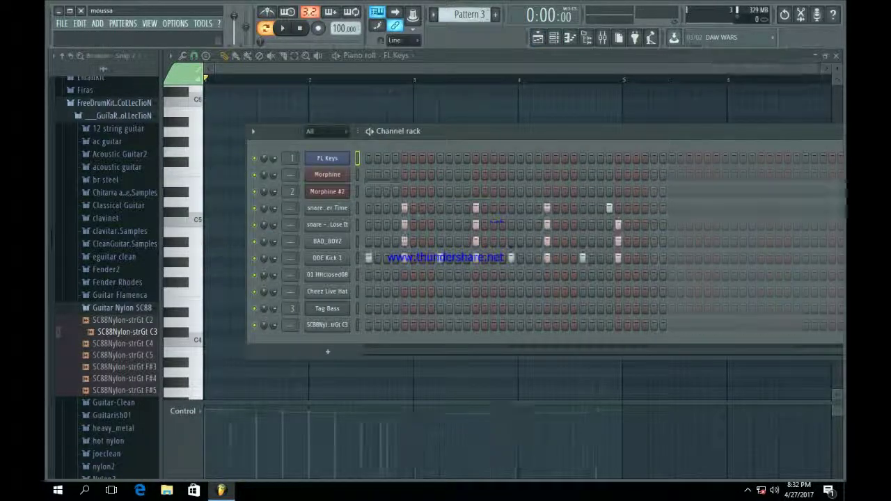
key(KP_Add)
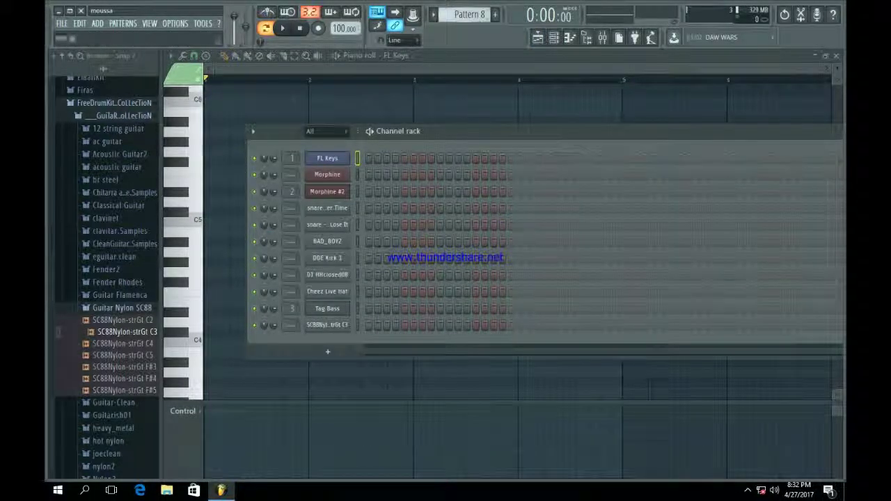
key(F7)
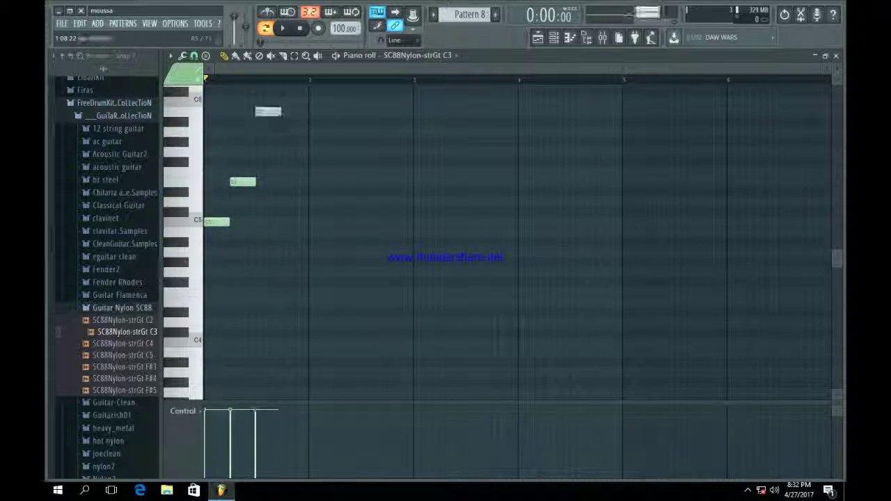
key(space)
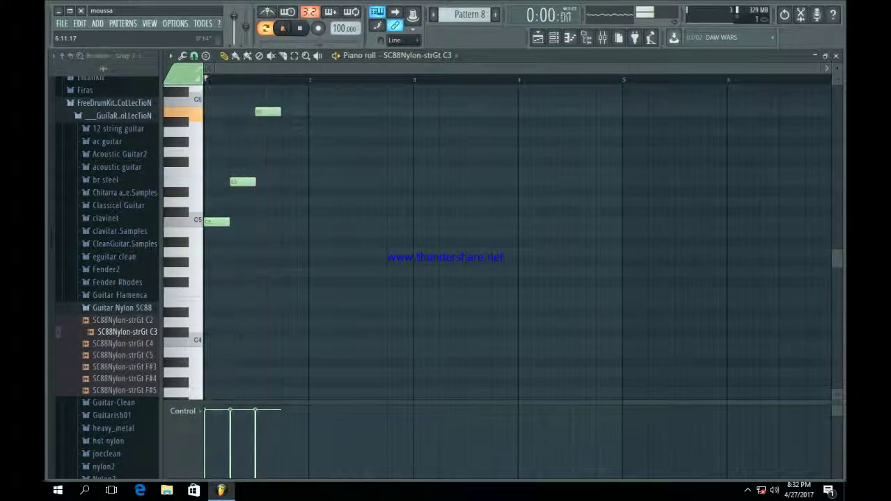
Step: Lengthen the B5 note and end bar 1 of the guitar melody with a long A5, listening to the result
scroll(516, 237, up, 1)
scroll(515, 236, up, 2)
scroll(515, 237, up, 3)
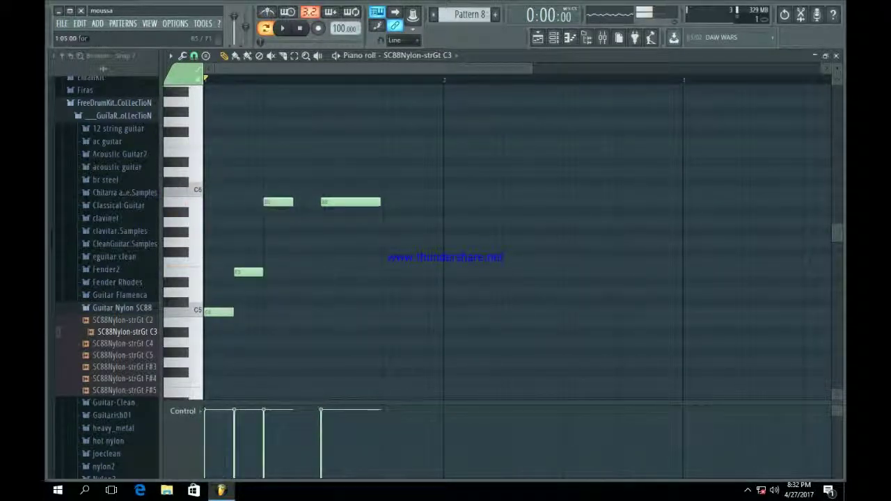
key(space)
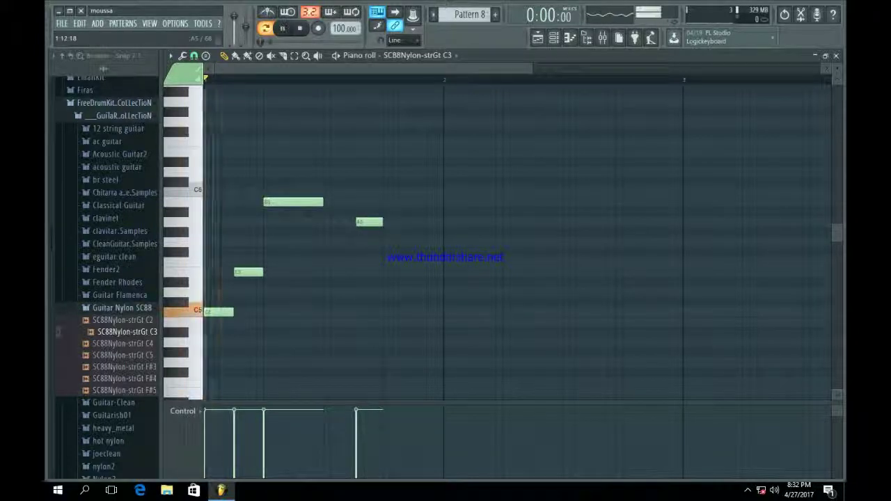
click(420, 222)
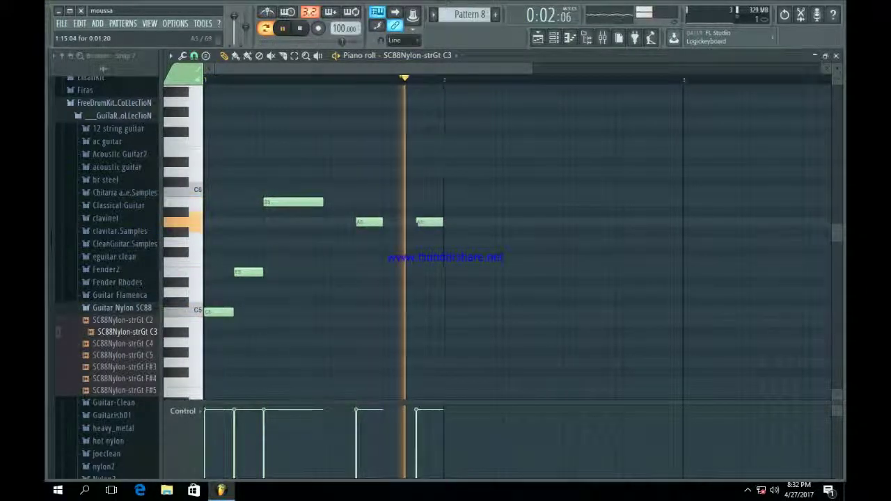
key(space)
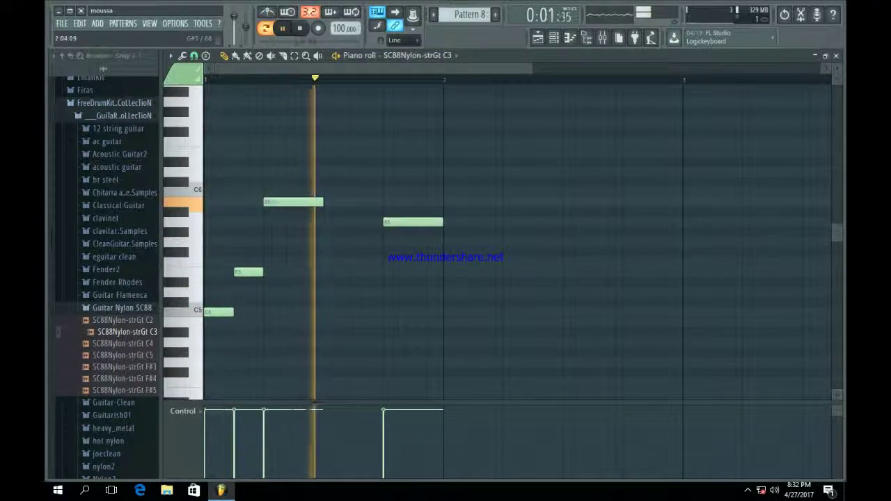
Step: Continue the guitar melody in bar 2 with short notes A5, G5, E5 and B4
click(481, 221)
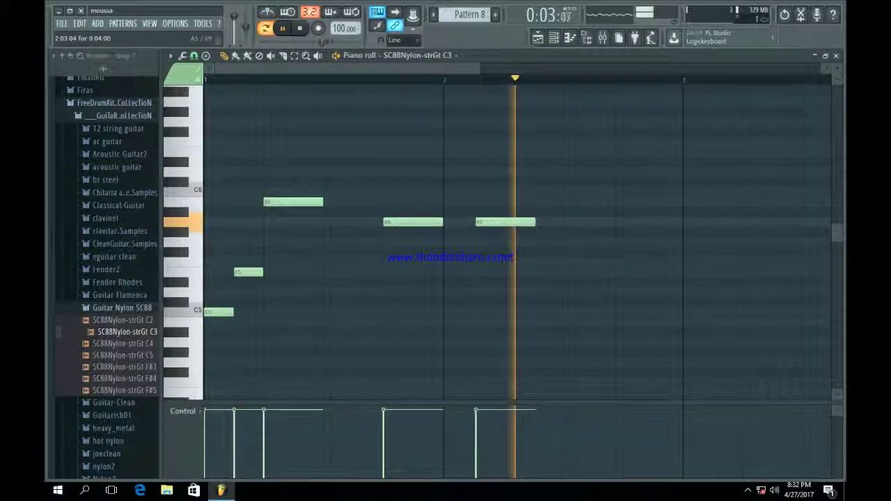
key(space)
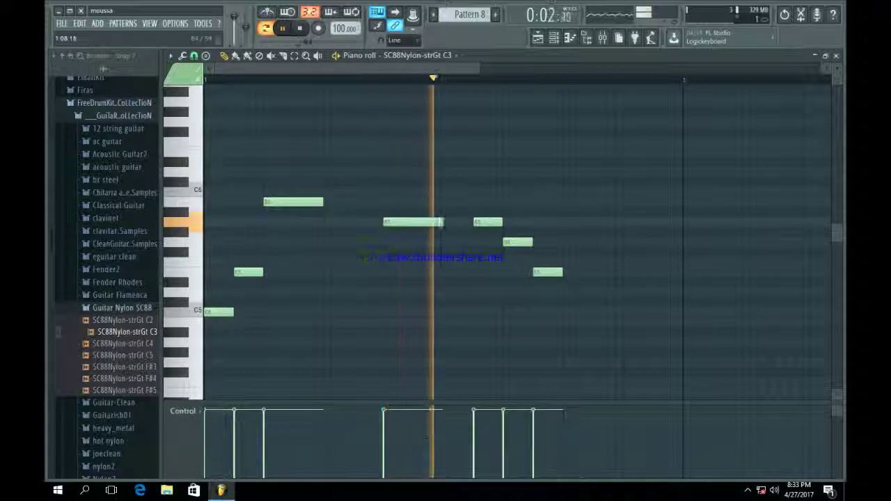
key(m)
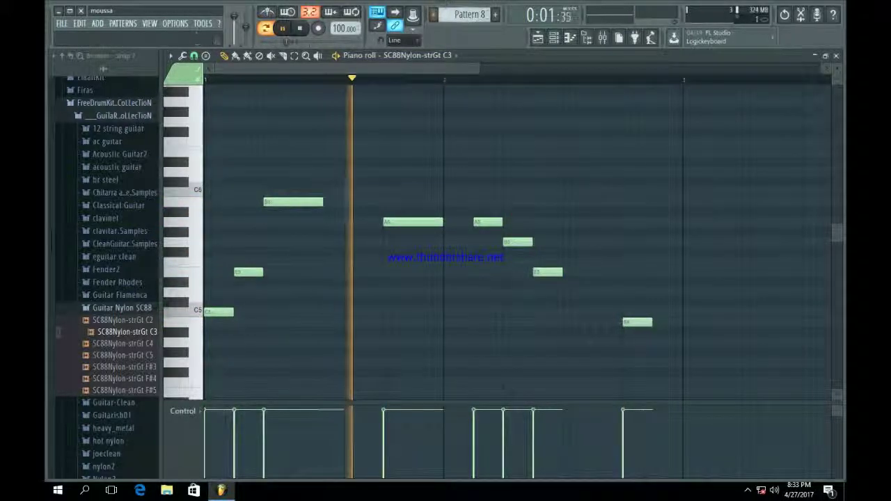
Step: Finish the guitar melody with G5 at the end of bar 3 and B5, G5, E5, D5, C5 and B4 in bar 4
scroll(506, 267, down, 3)
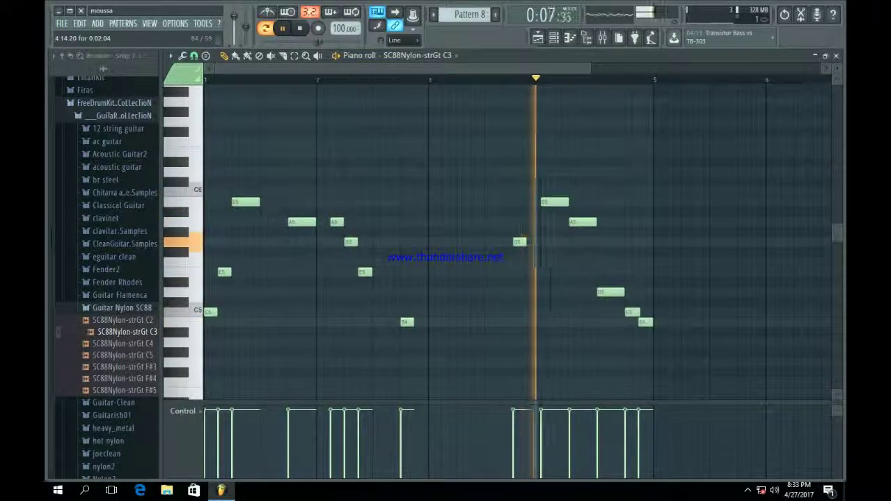
drag(595, 223, 578, 242)
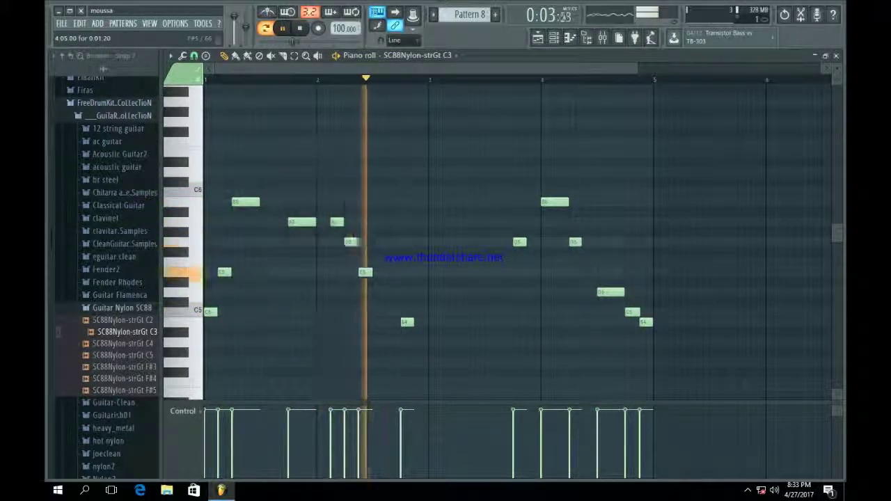
click(589, 271)
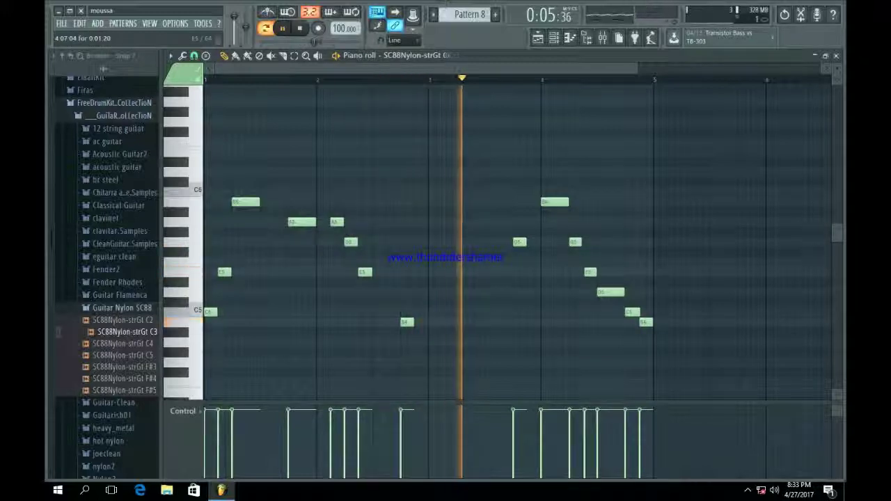
scroll(515, 244, up, 2)
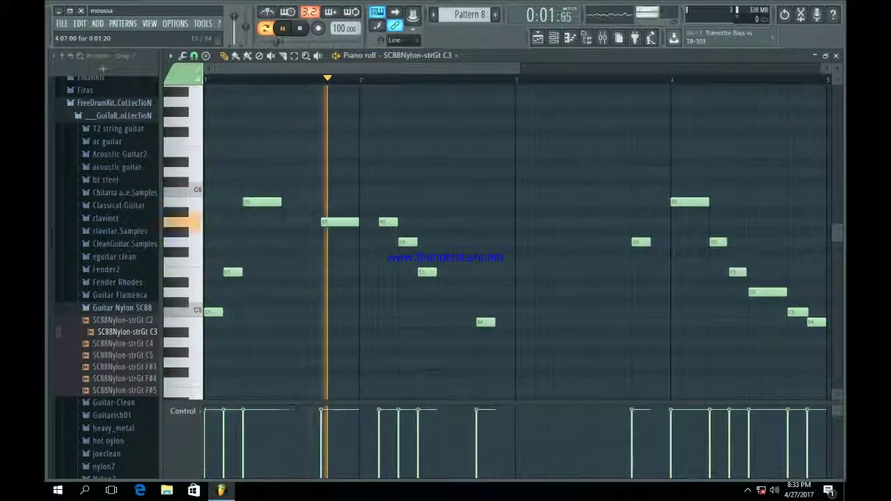
Step: Stop playback and place Pattern 8 clips back to back on playlist track 7 from bar 17 through bar 32
key(F5)
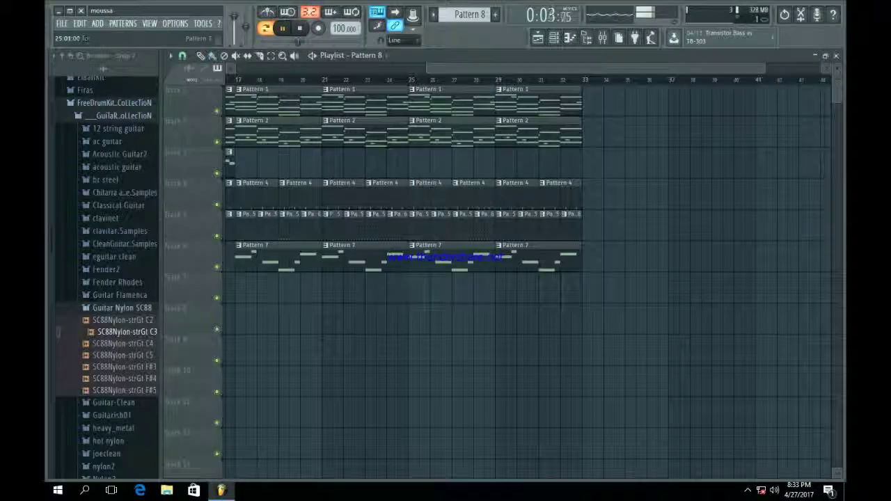
key(space)
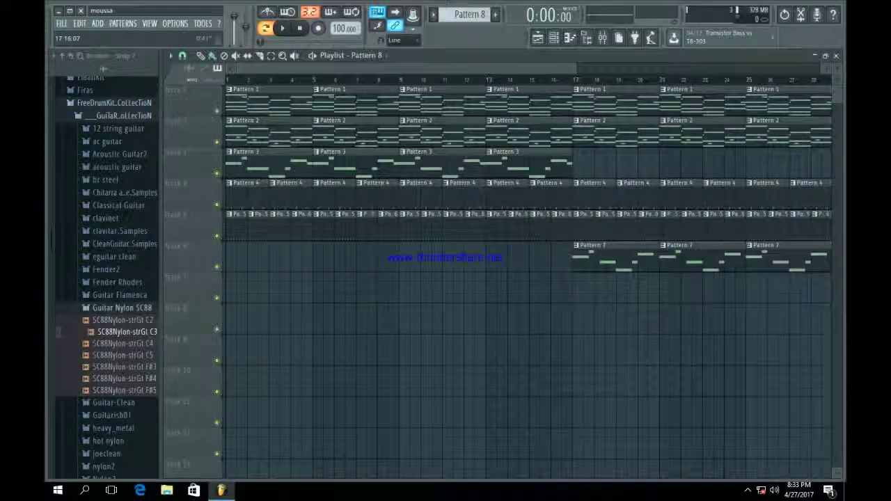
scroll(530, 279, up, 4)
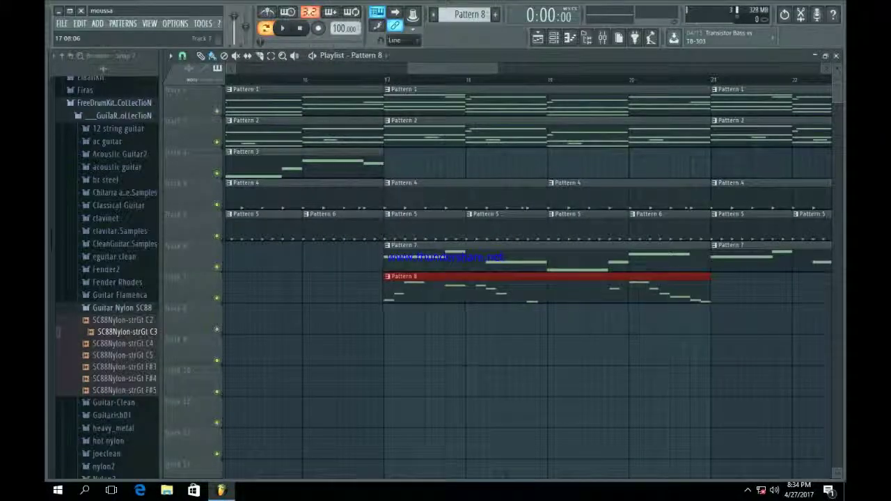
scroll(529, 279, right, 5)
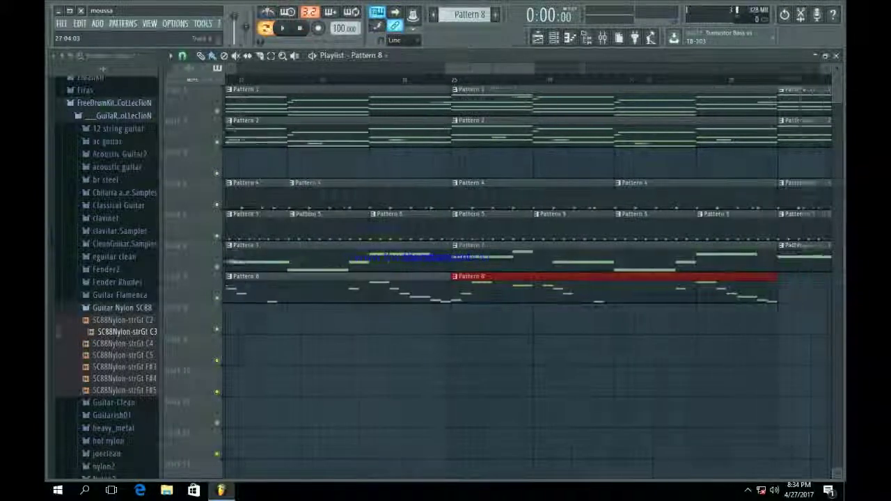
scroll(529, 278, left, 5)
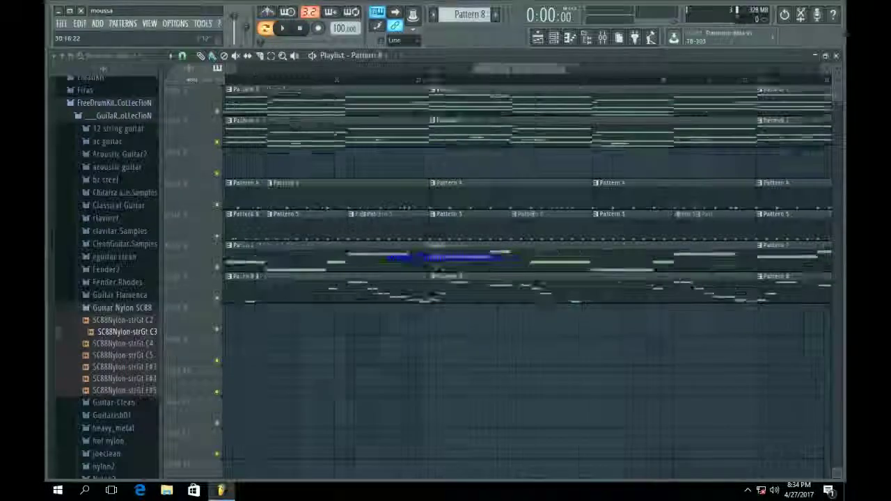
scroll(529, 279, down, 4)
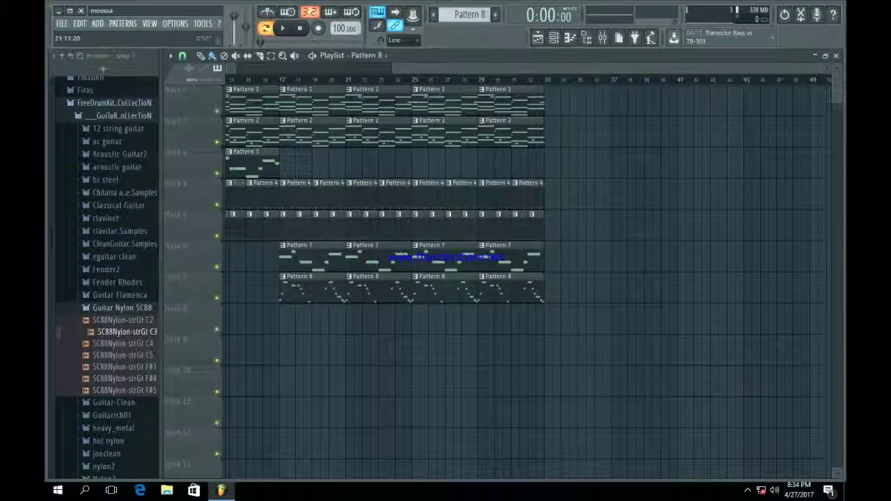
scroll(418, 209, up, 2)
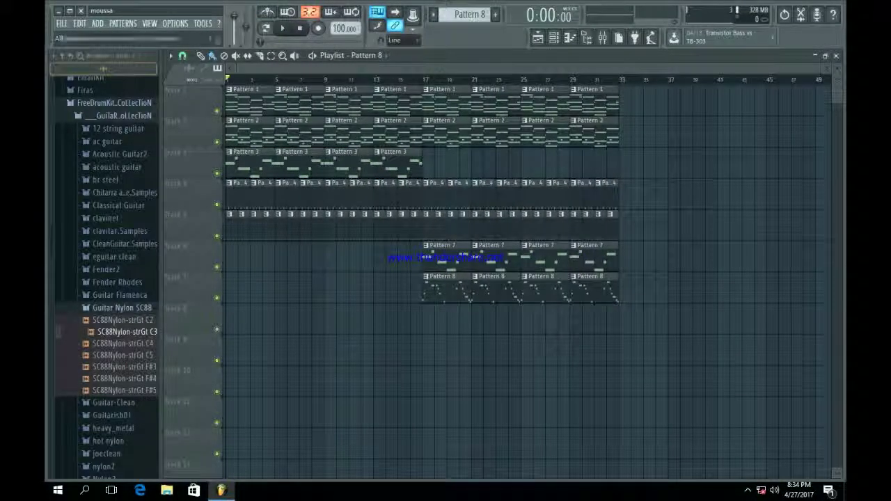
Step: Collapse the browser folders, play the whole arrangement in song mode and glance at the channel rack
click(62, 55)
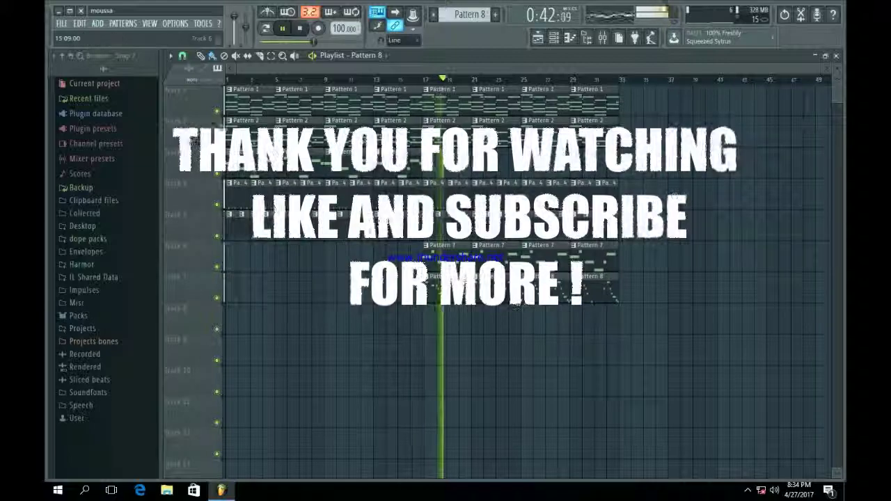
key(F6)
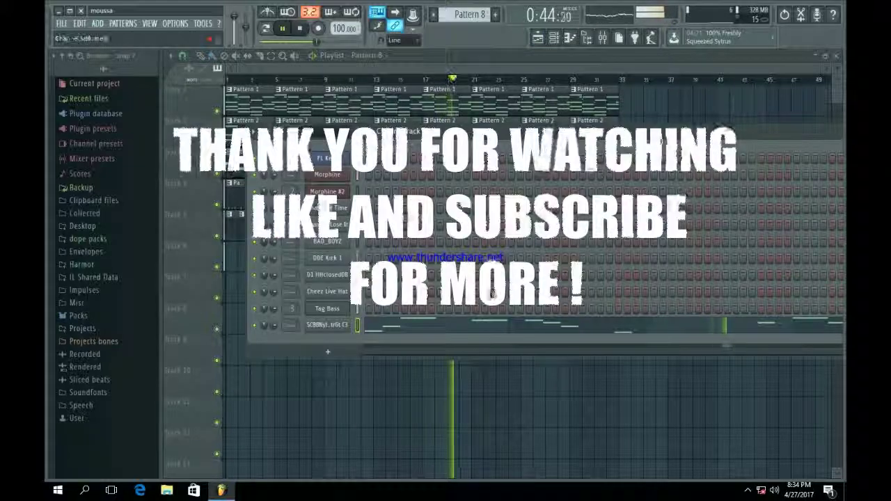
key(F6)
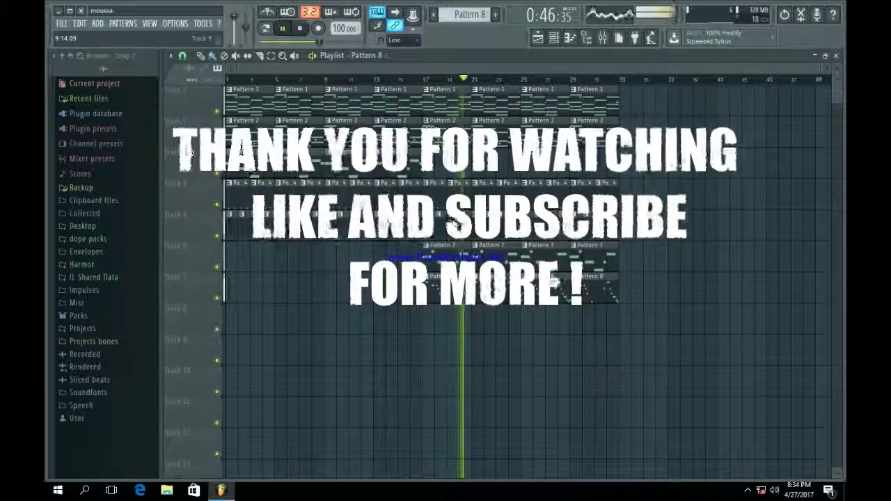